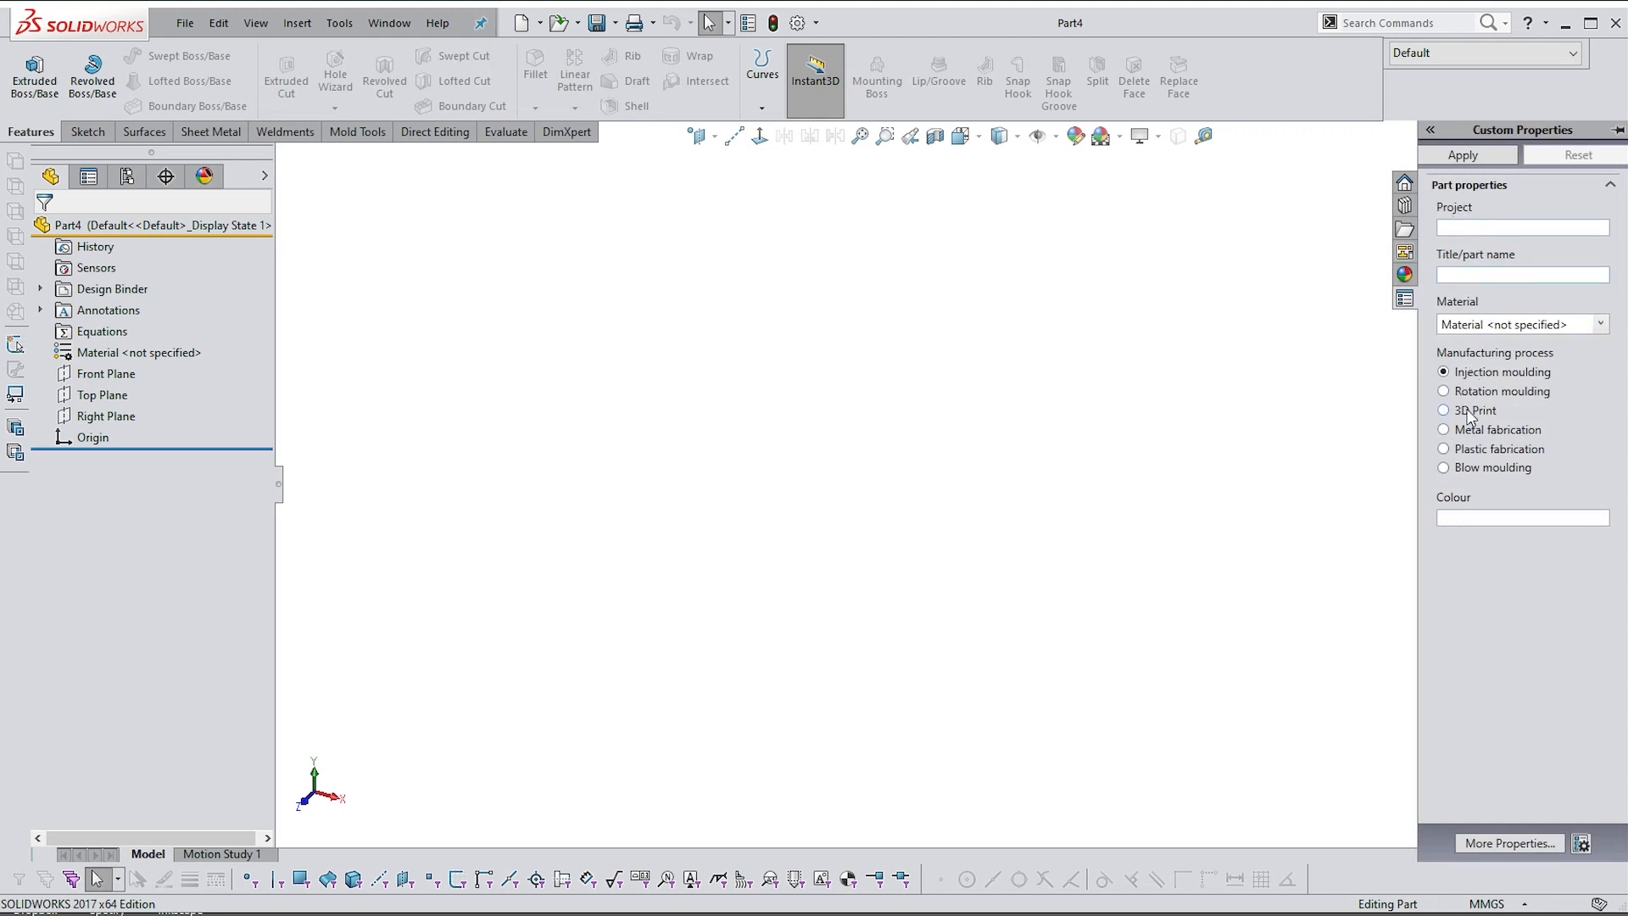
Review the part's configuration-specific properties in its summary information, including Title, Material, Manufacturing Process and Colour
{"action": "left_click", "coordinate": [1301, 512]}
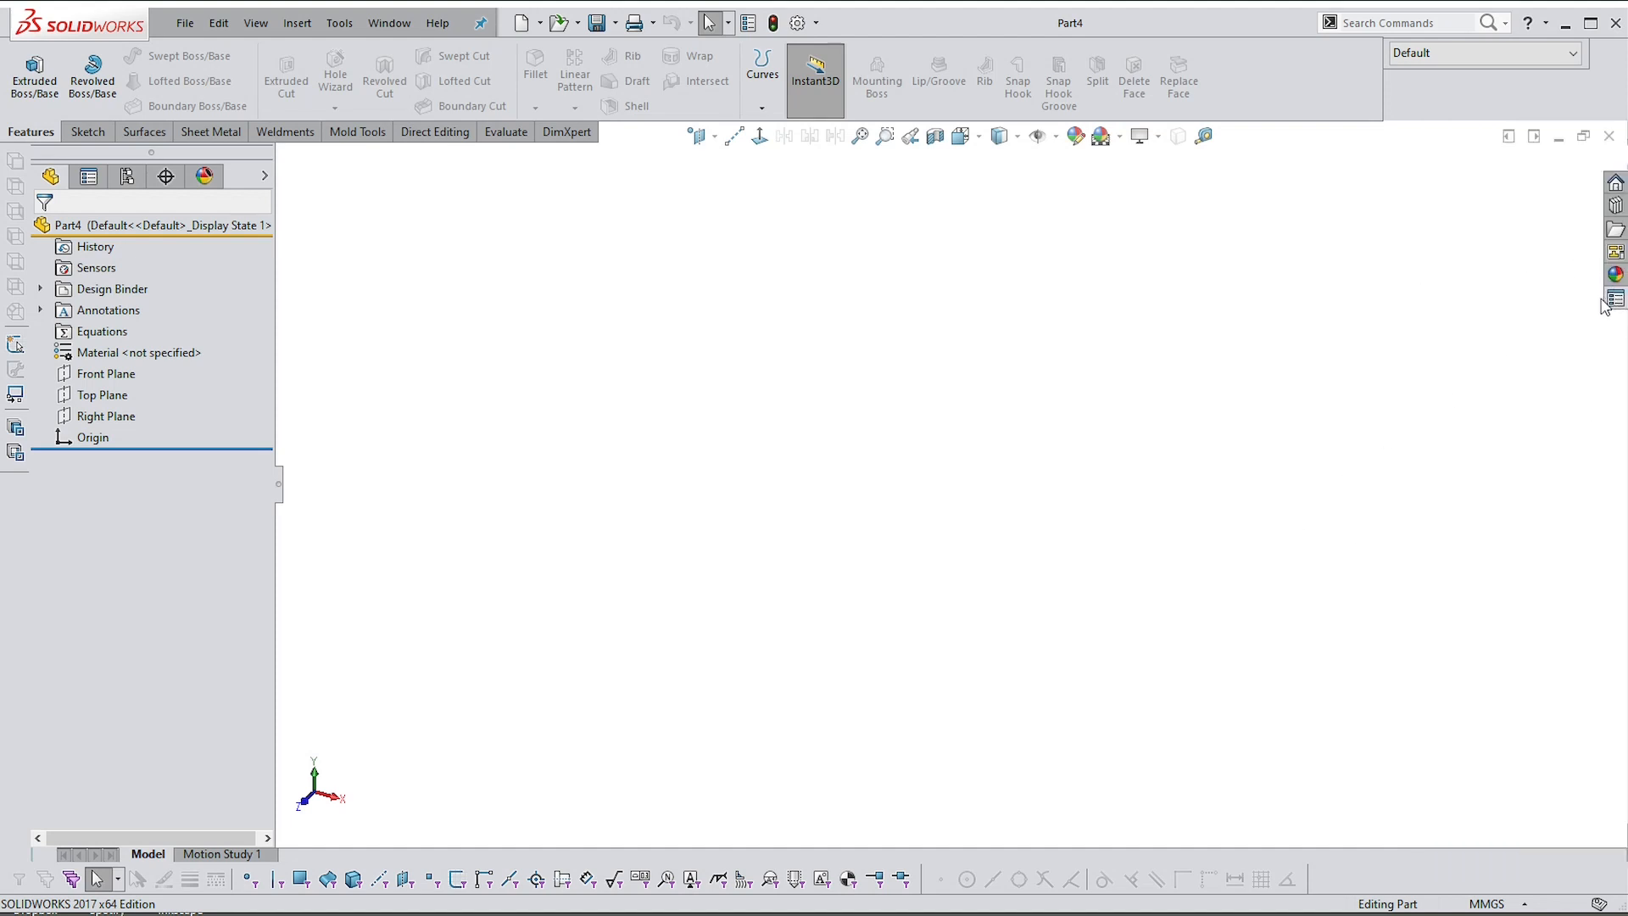
{"action": "left_click", "coordinate": [188, 23]}
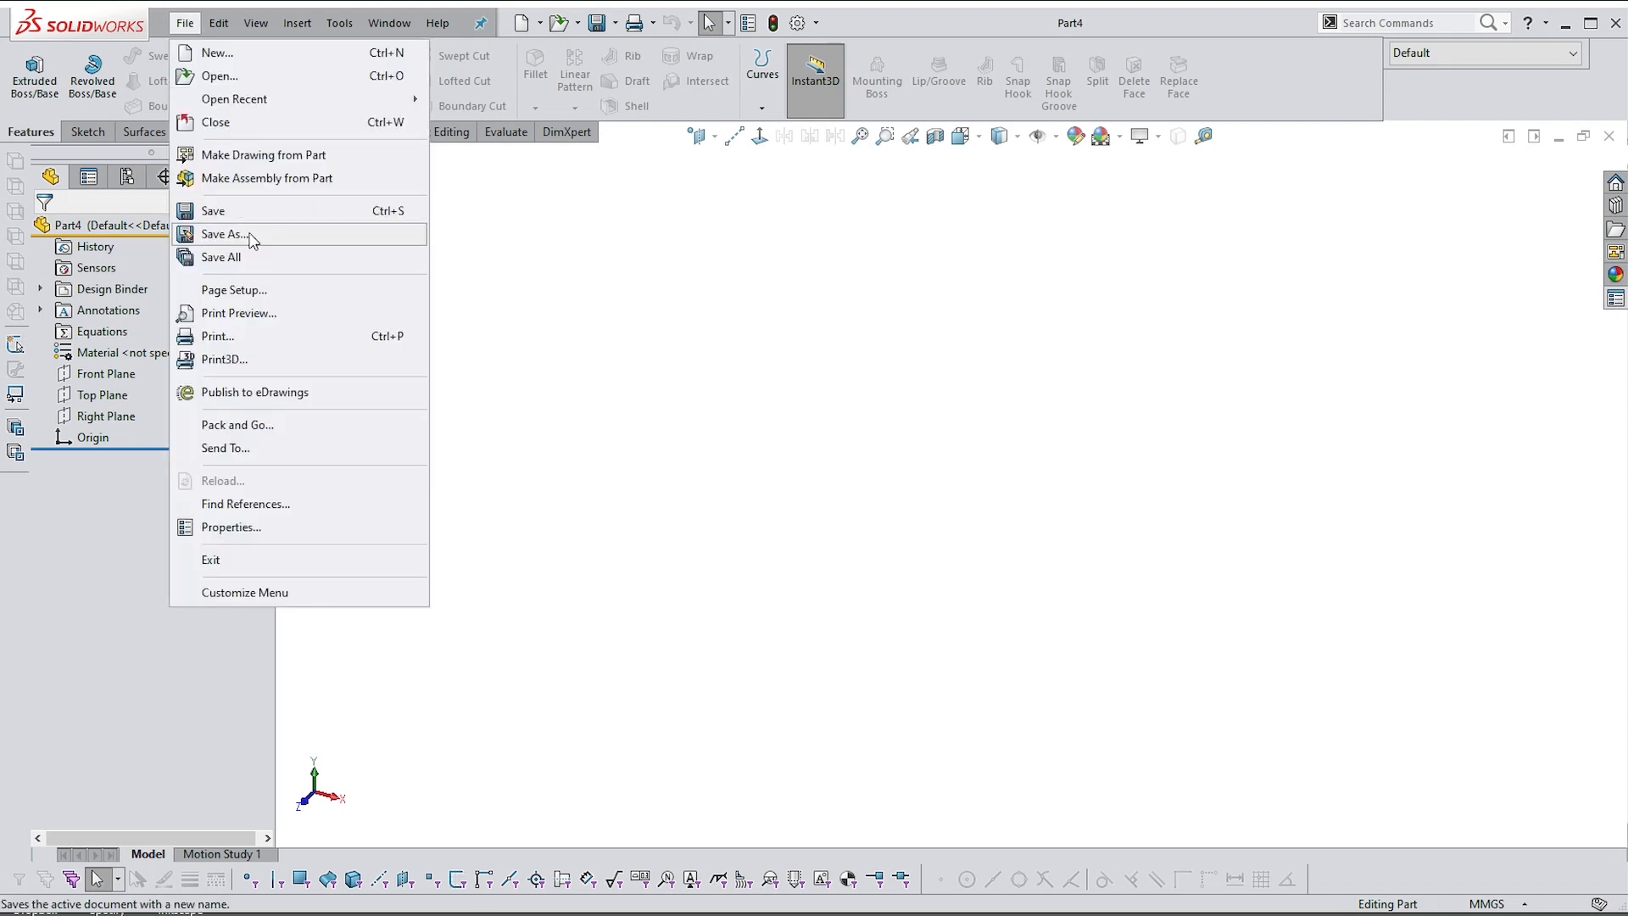
{"action": "left_click", "coordinate": [193, 530]}
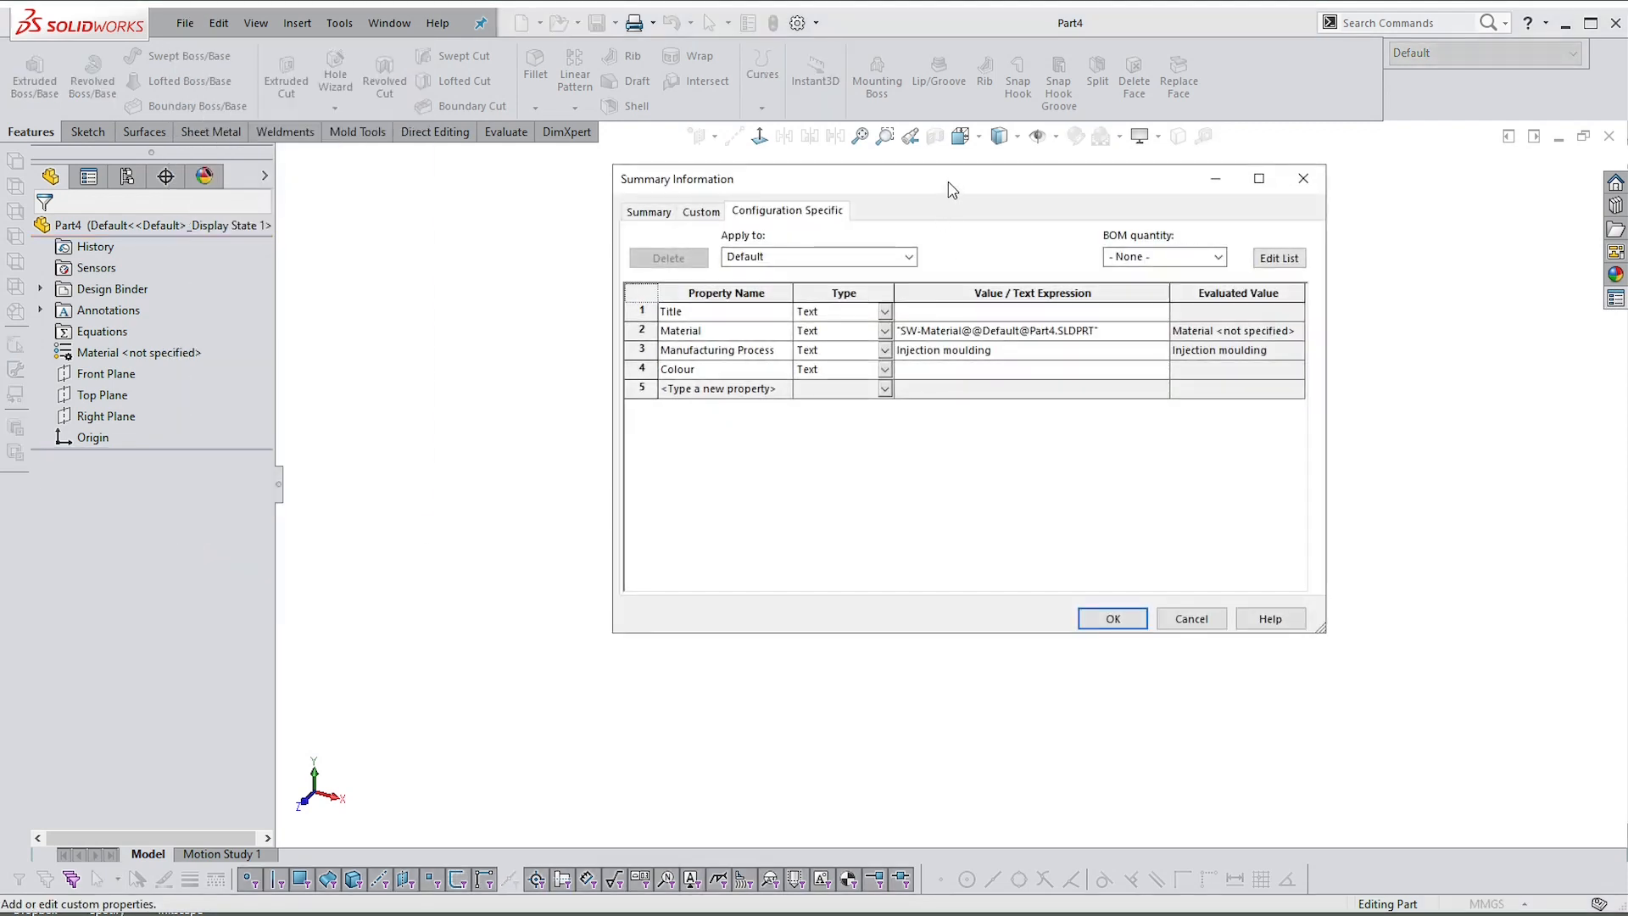
{"action": "left_click_drag", "start_coordinate": [949, 184], "coordinate": [1031, 287]}
{"action": "left_click", "coordinate": [1009, 389]}
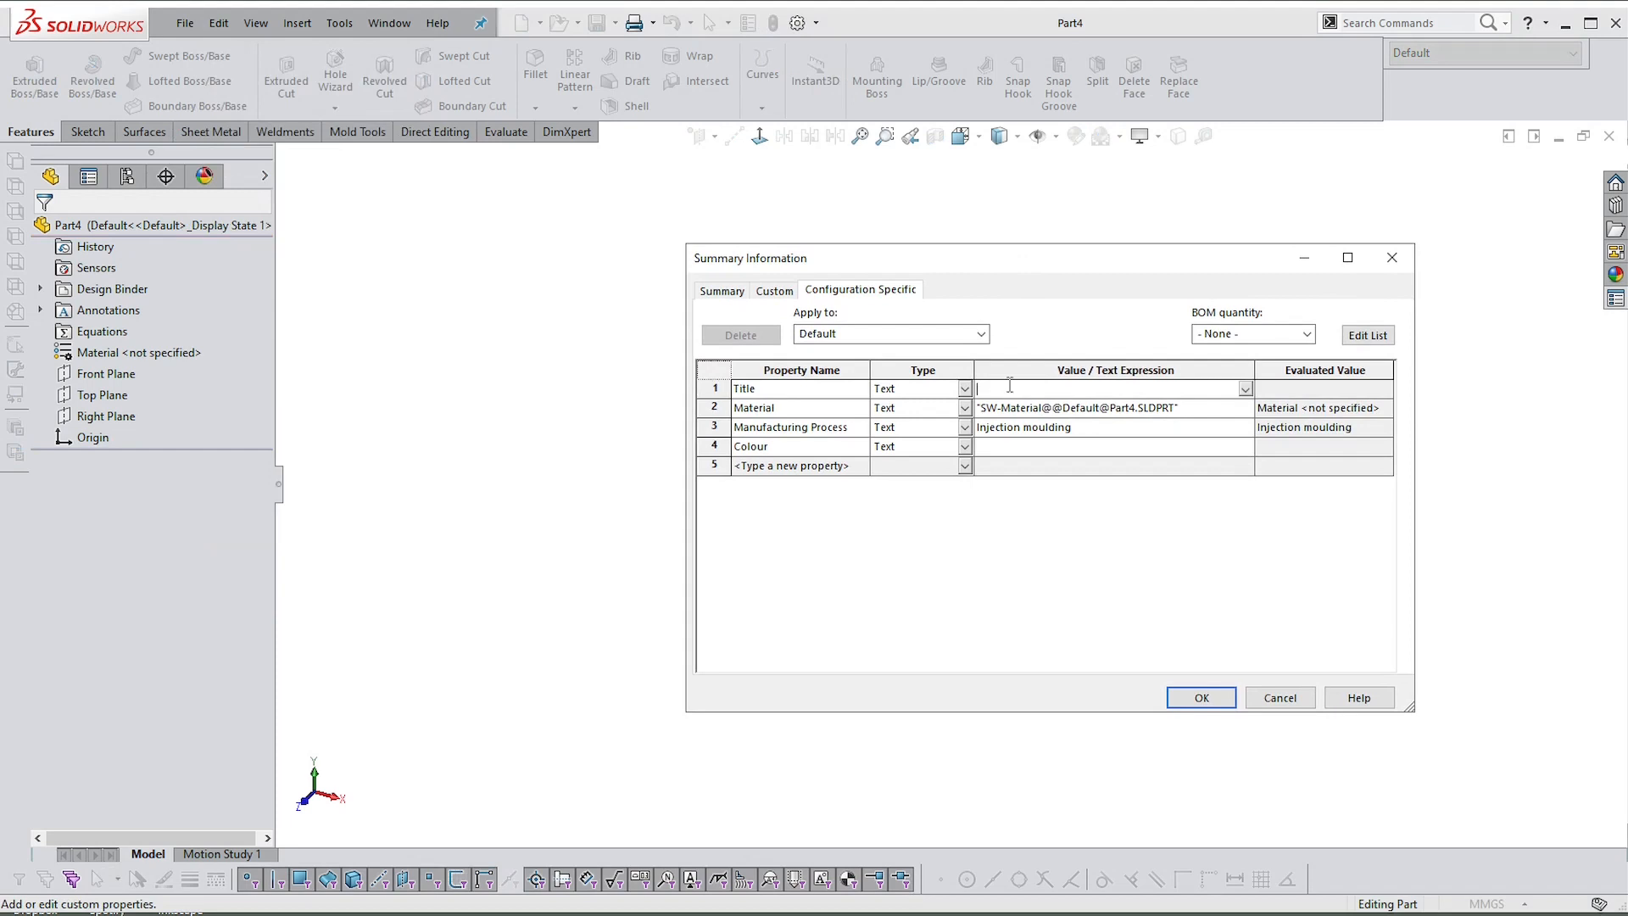
{"action": "left_click", "coordinate": [1392, 257]}
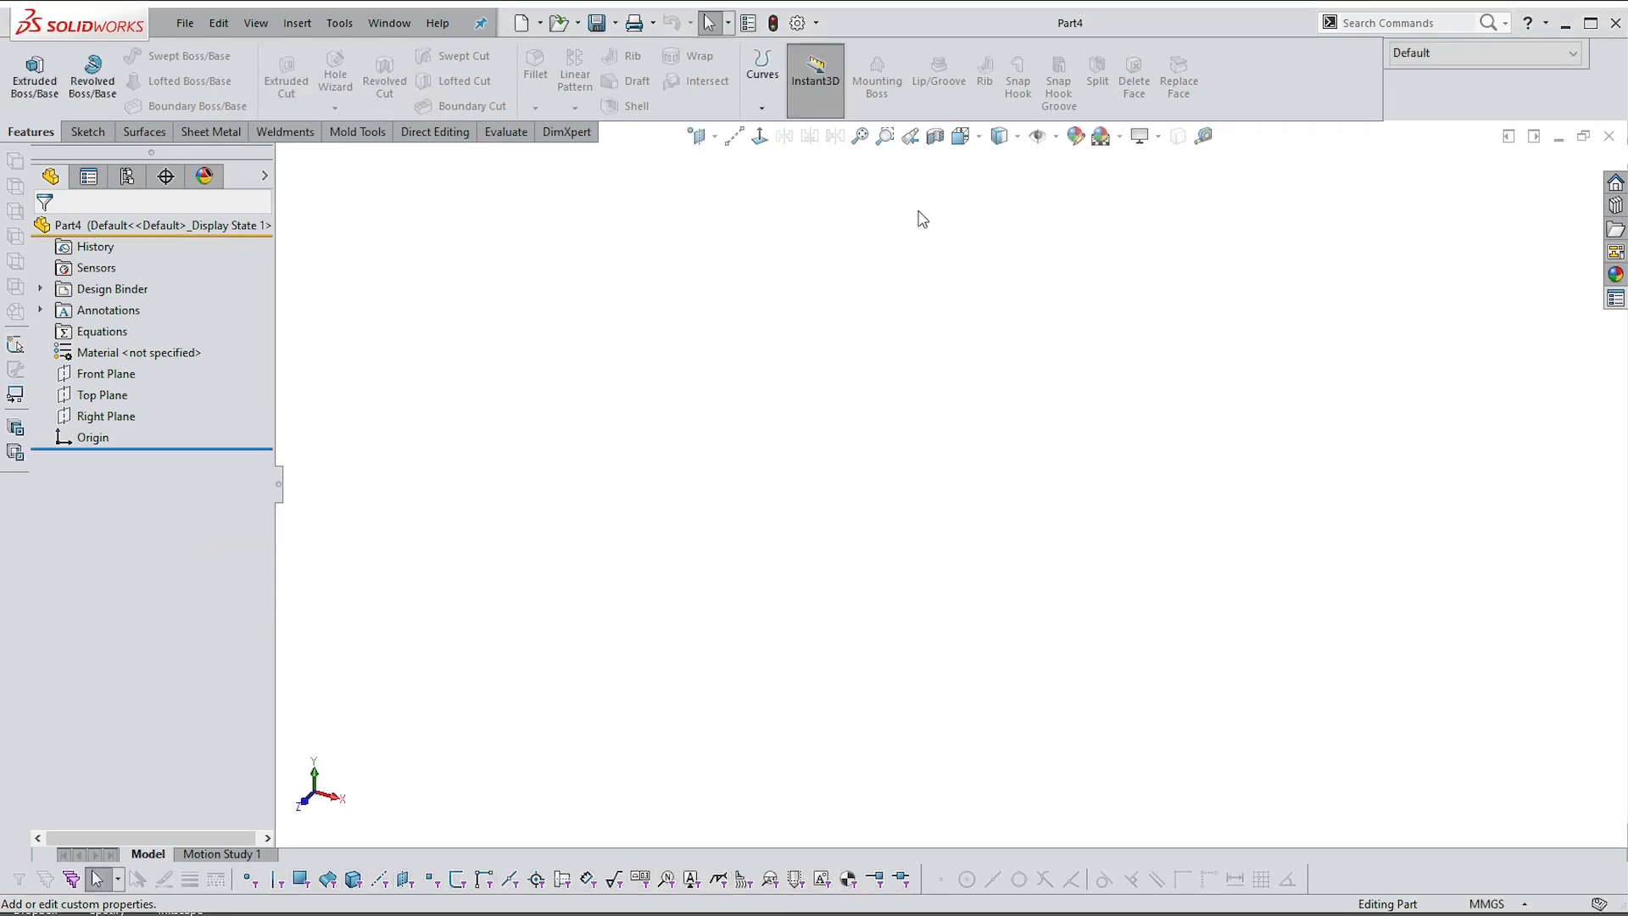
{"action": "left_click", "coordinate": [748, 24]}
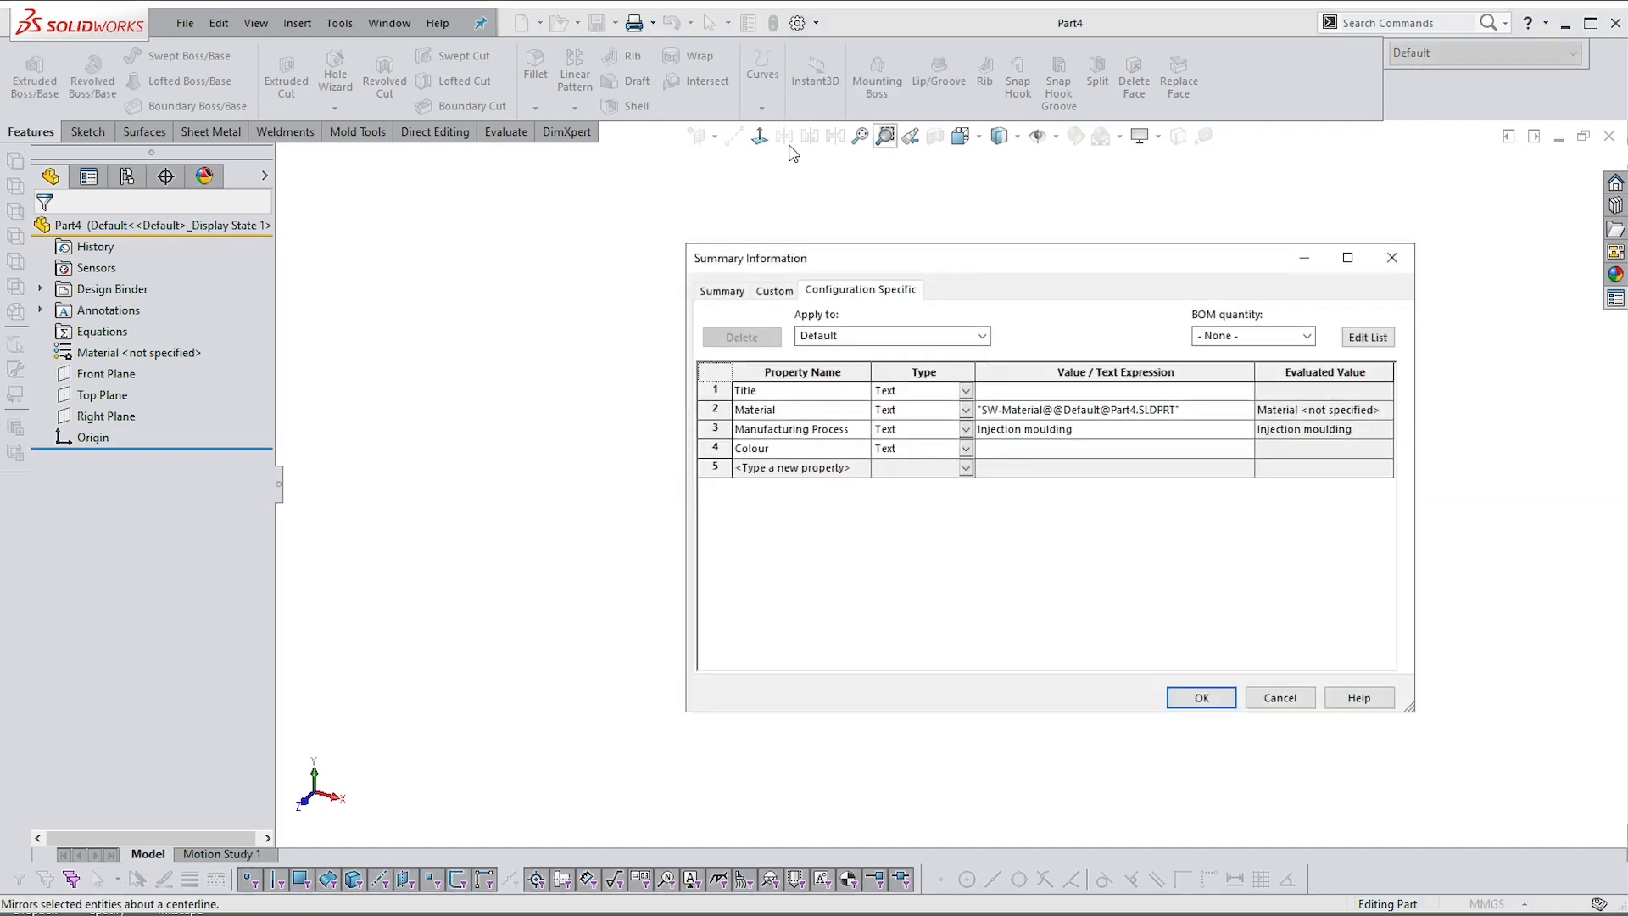
{"action": "left_click", "coordinate": [1392, 257]}
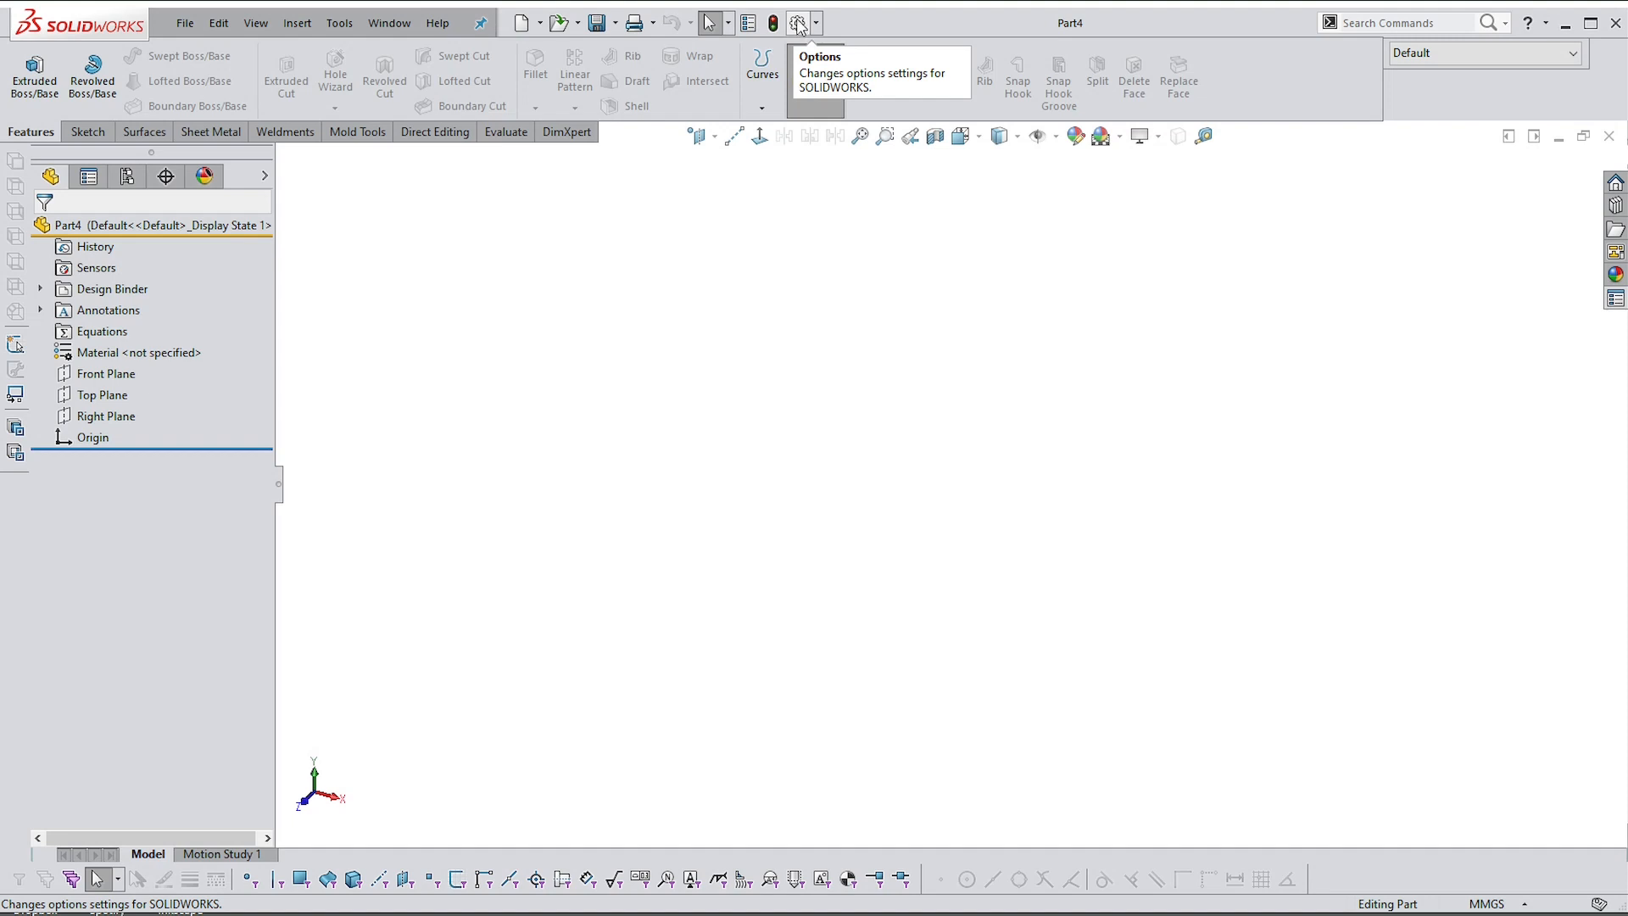
Switch to File Explorer and examine the template and part property files in the Templates & Settings\Solidworks folder
{"action": "left_click", "coordinate": [795, 909]}
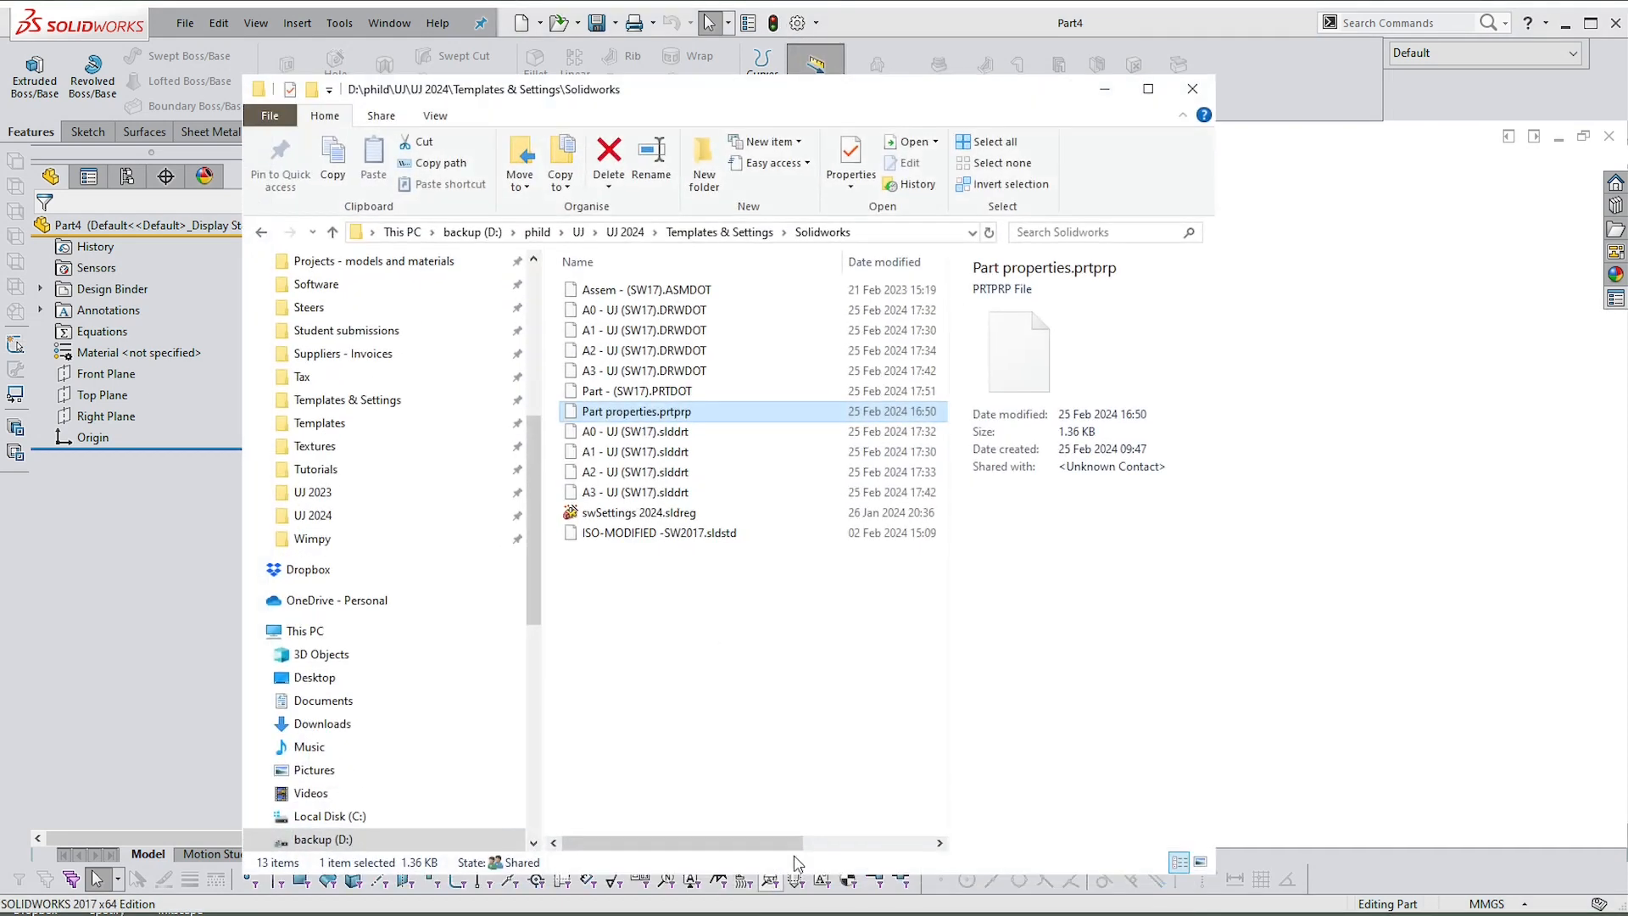
{"action": "left_click_drag", "start_coordinate": [846, 94], "coordinate": [912, 97]}
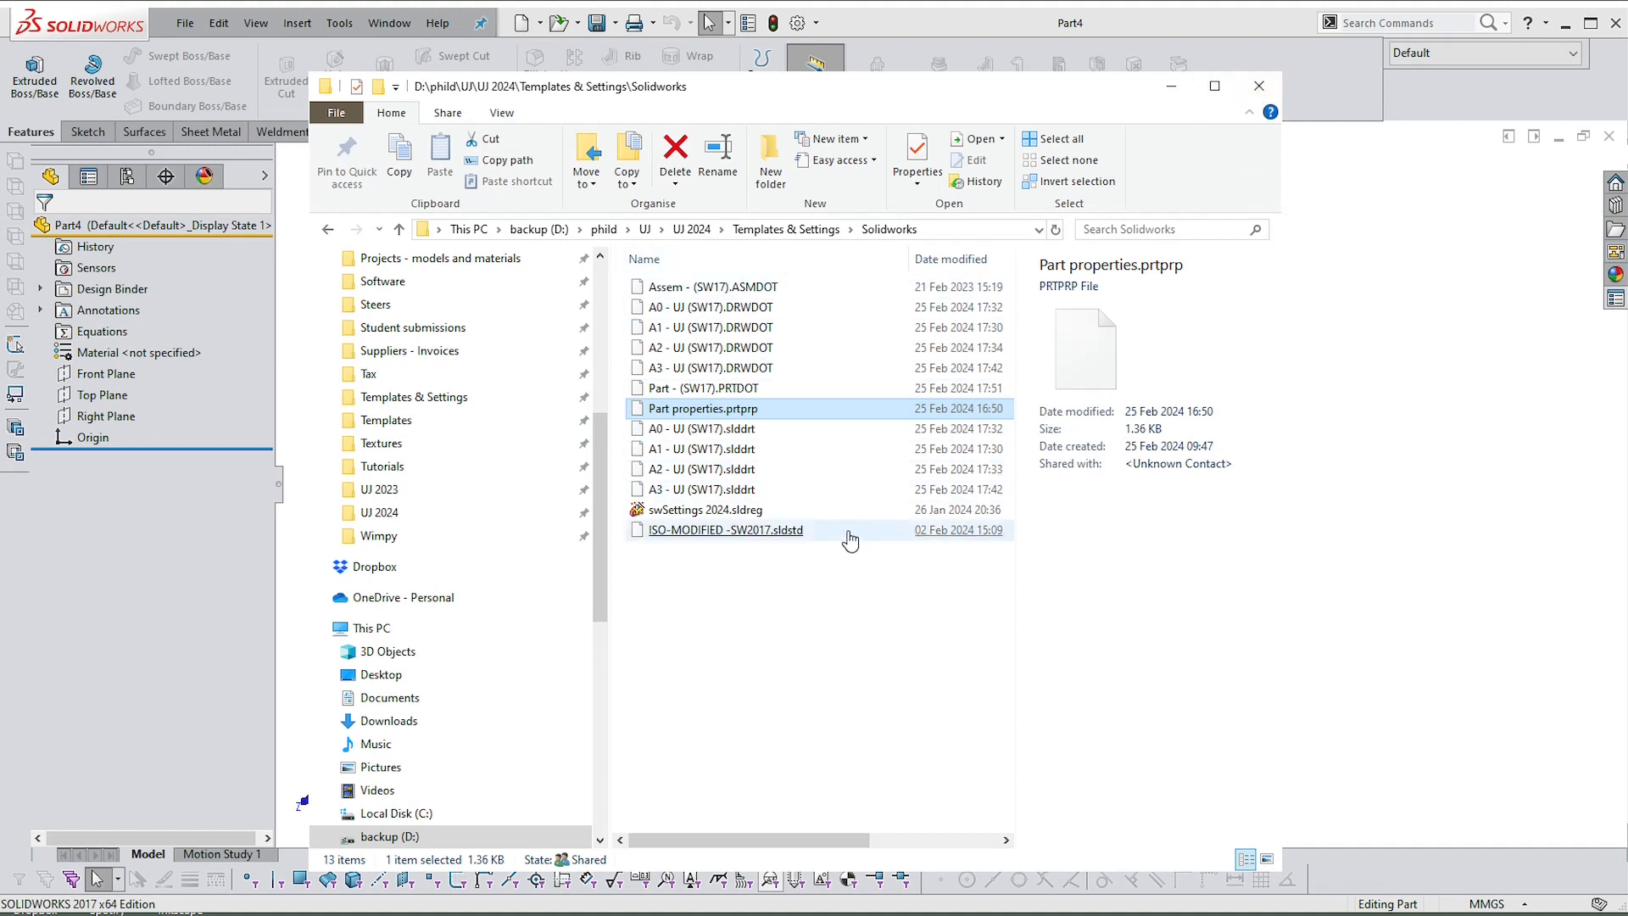
{"action": "left_click", "coordinate": [1258, 88]}
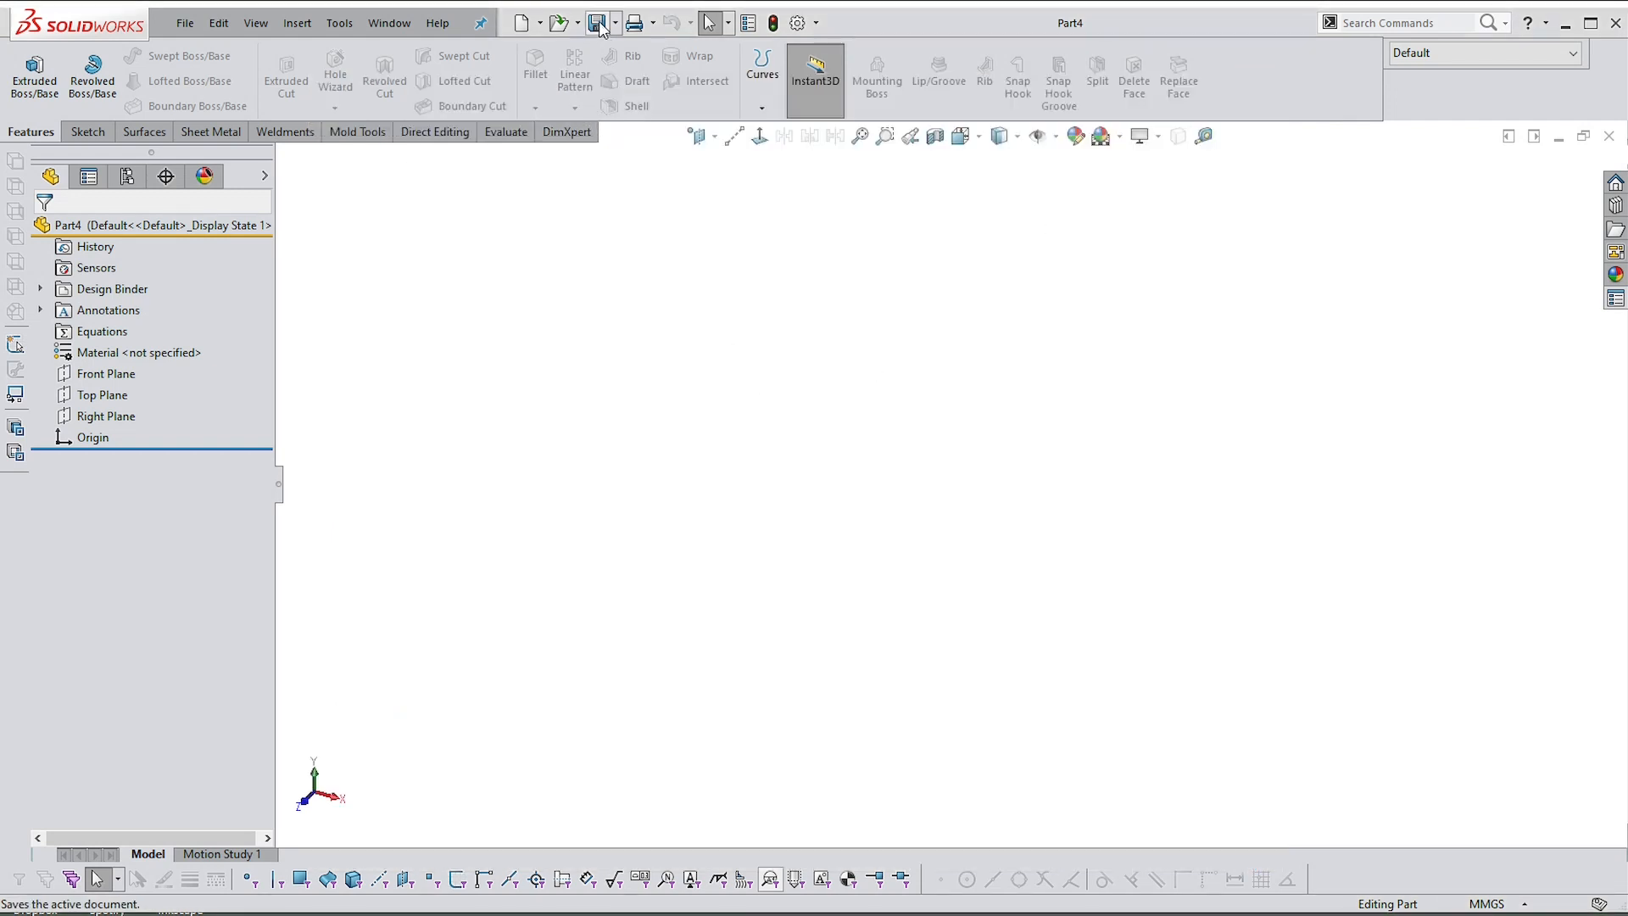
In the system options' file locations, show Custom Property Files and select its new path in the editable list of all locations
{"action": "left_click", "coordinate": [795, 25]}
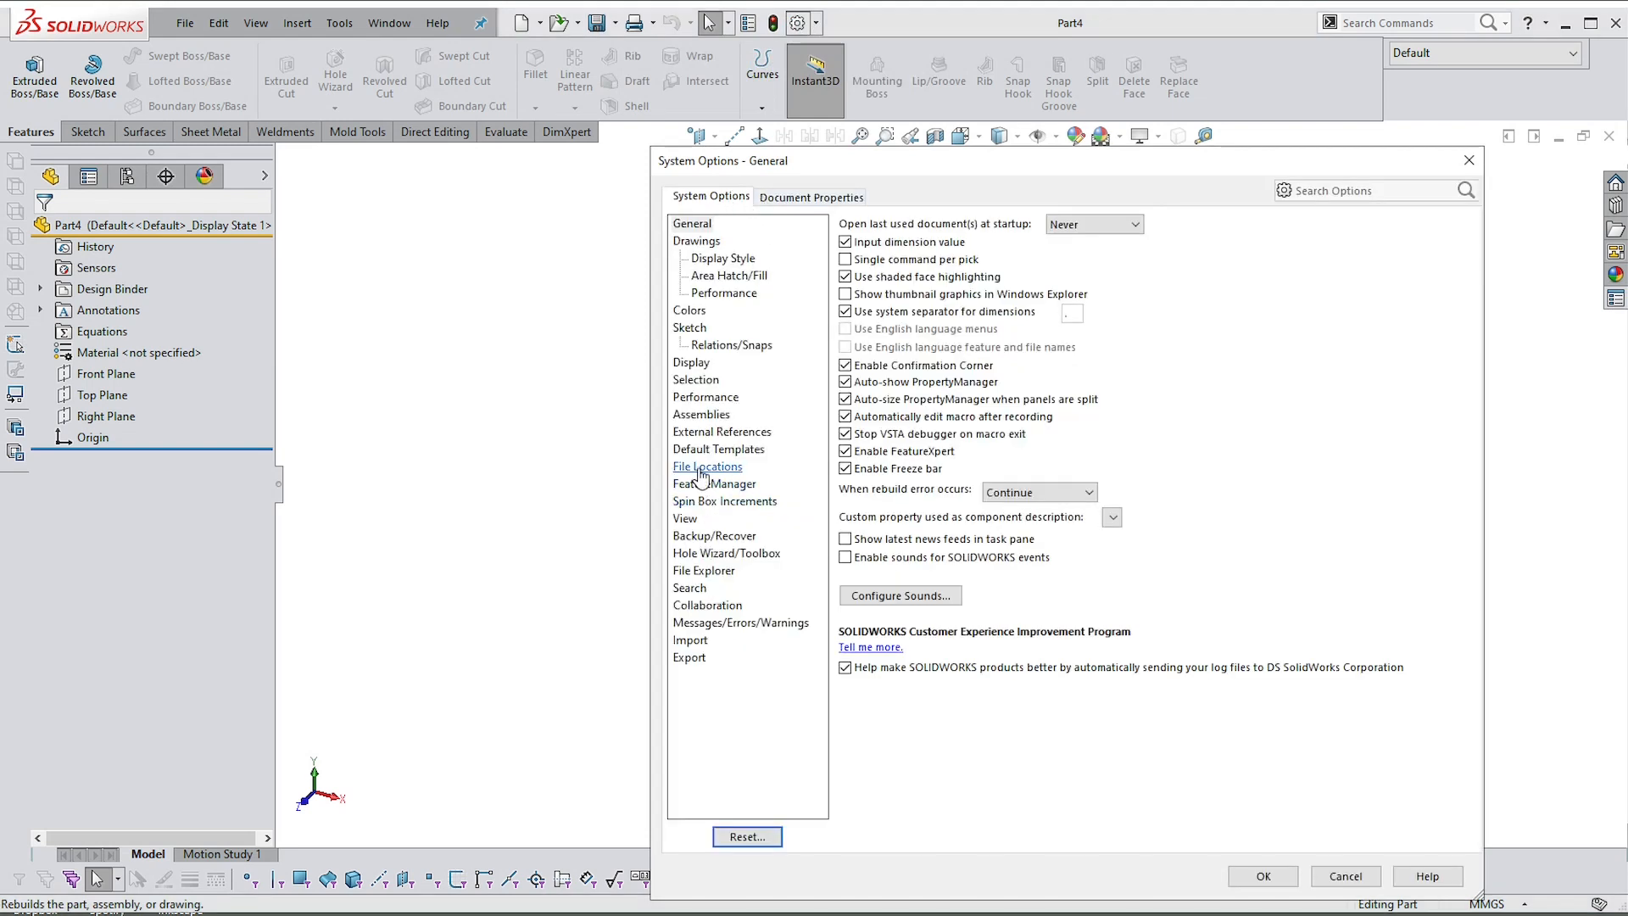
{"action": "left_click", "coordinate": [700, 468]}
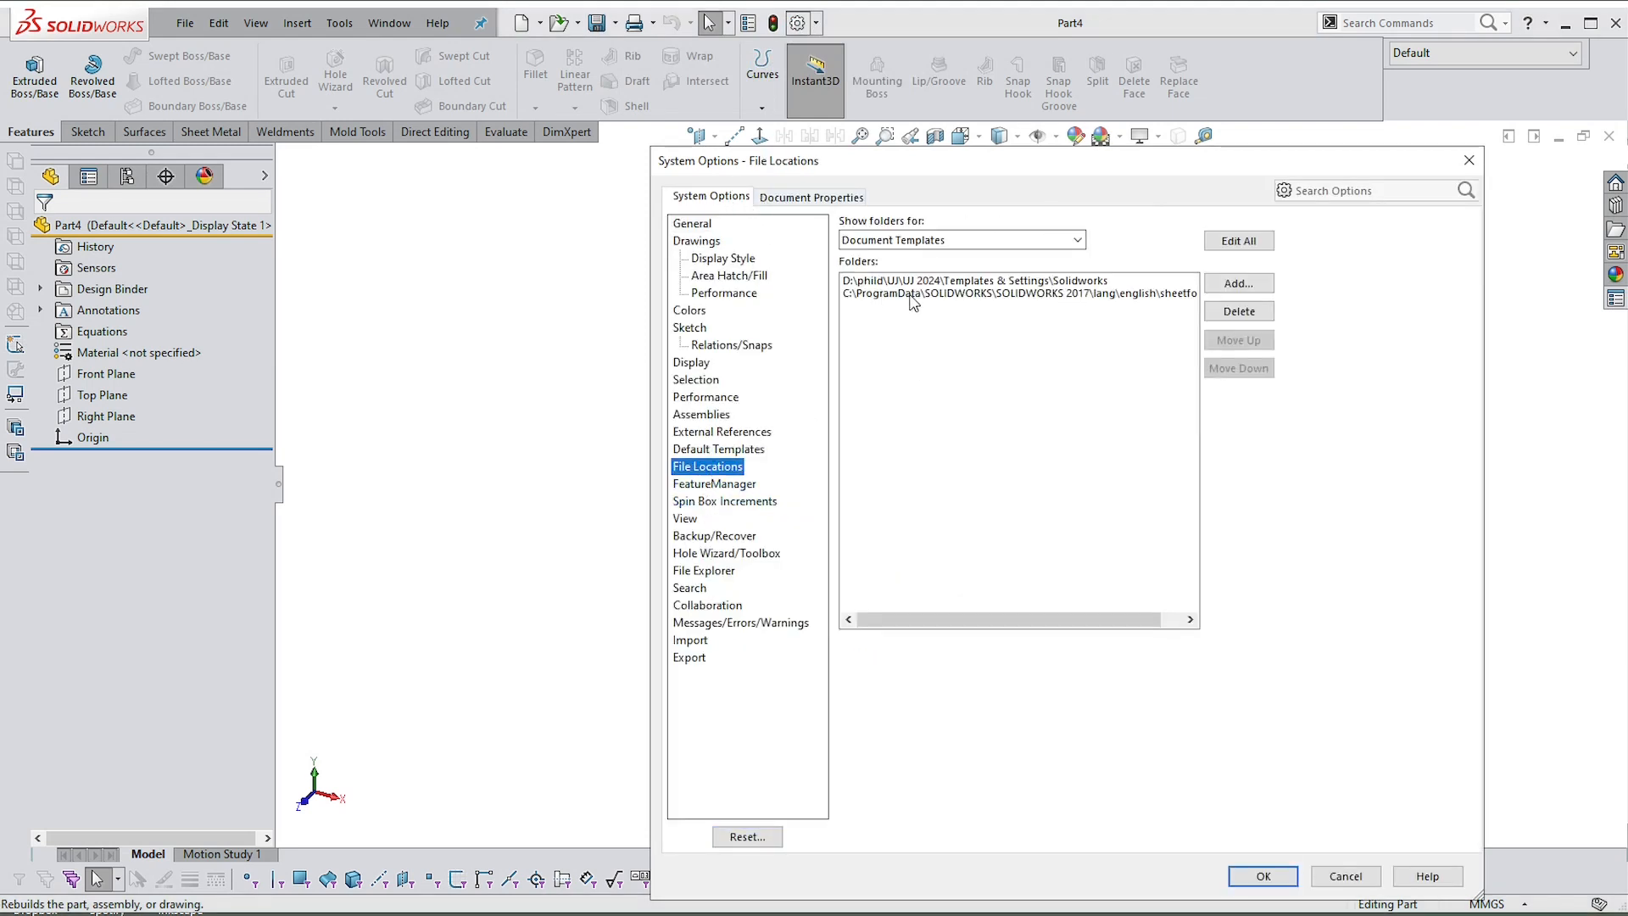
{"action": "left_click", "coordinate": [1077, 242]}
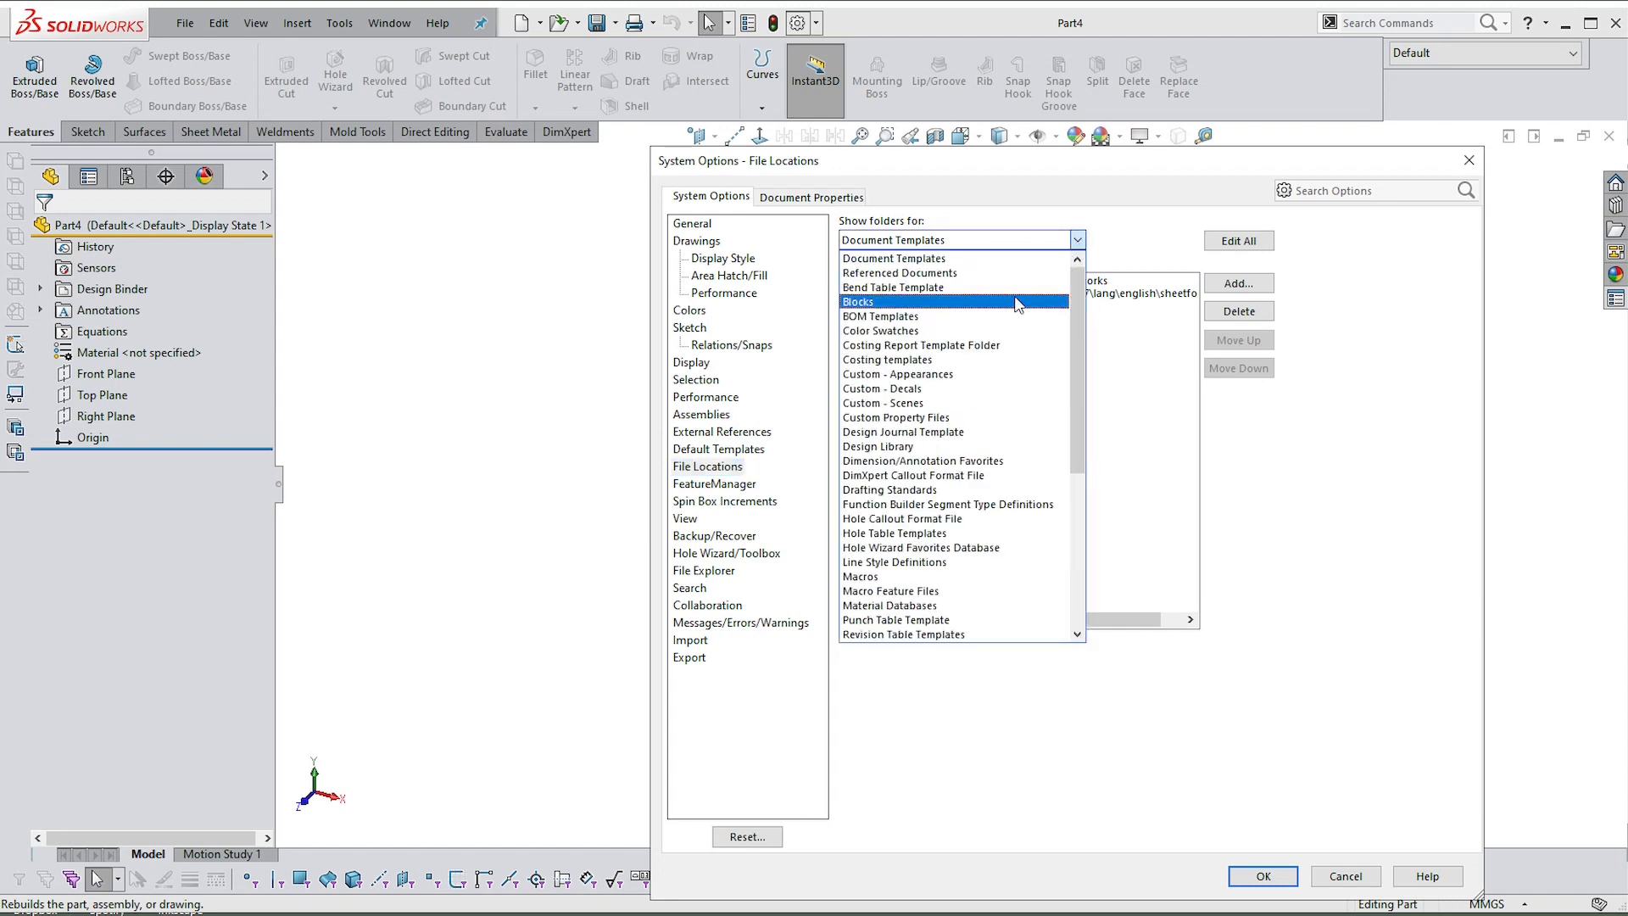
{"action": "left_click", "coordinate": [904, 421]}
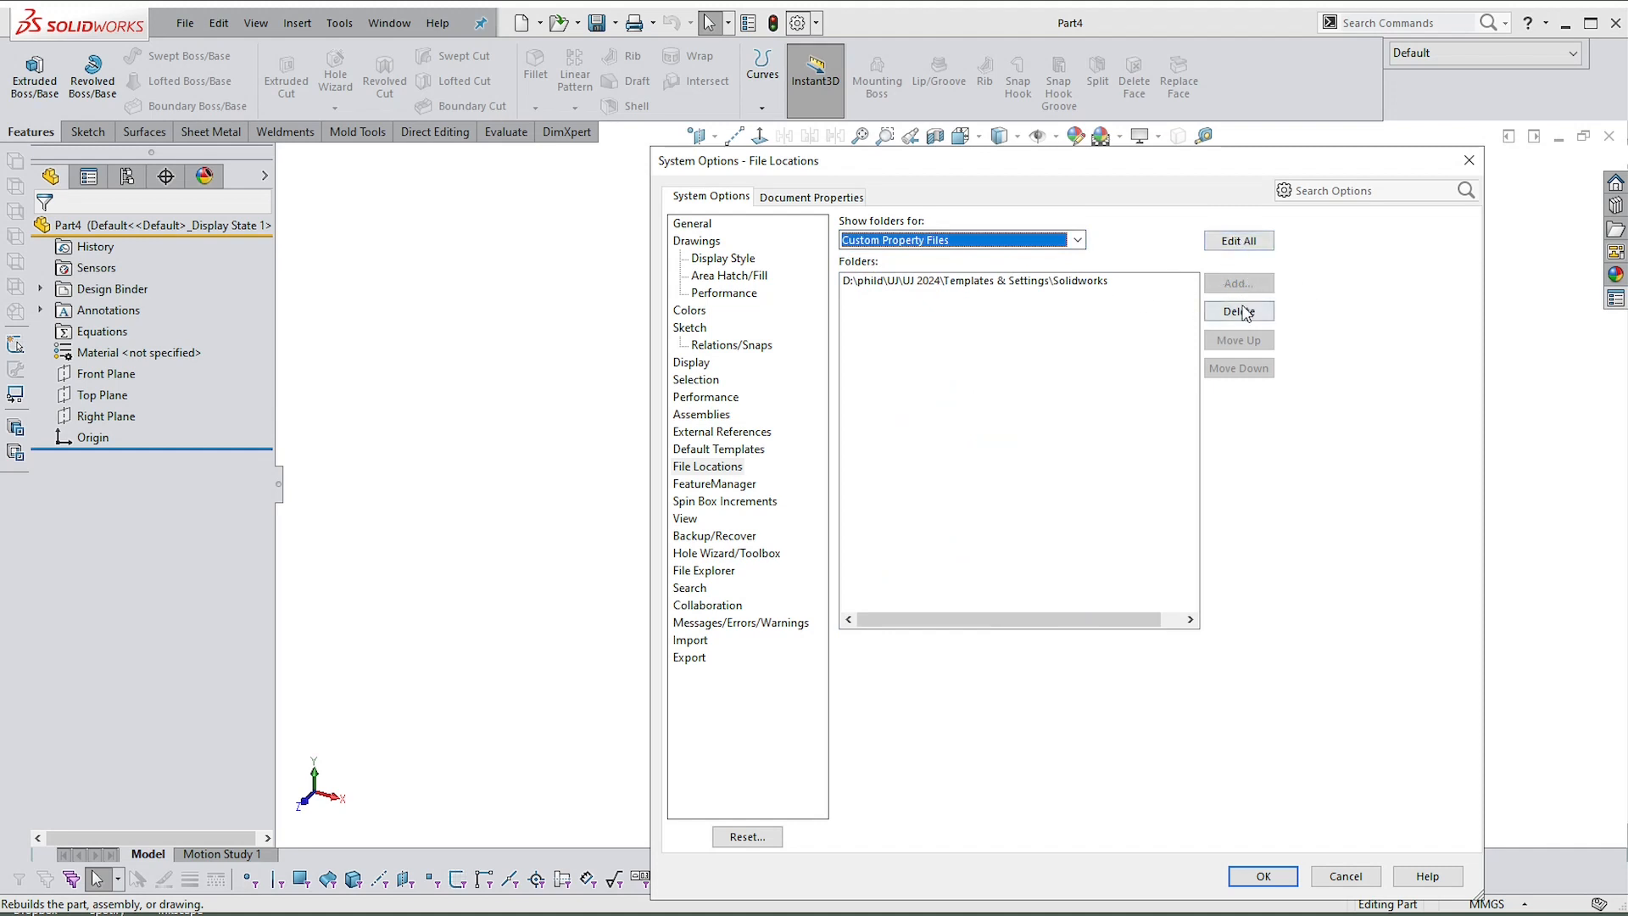
{"action": "left_click", "coordinate": [1027, 366]}
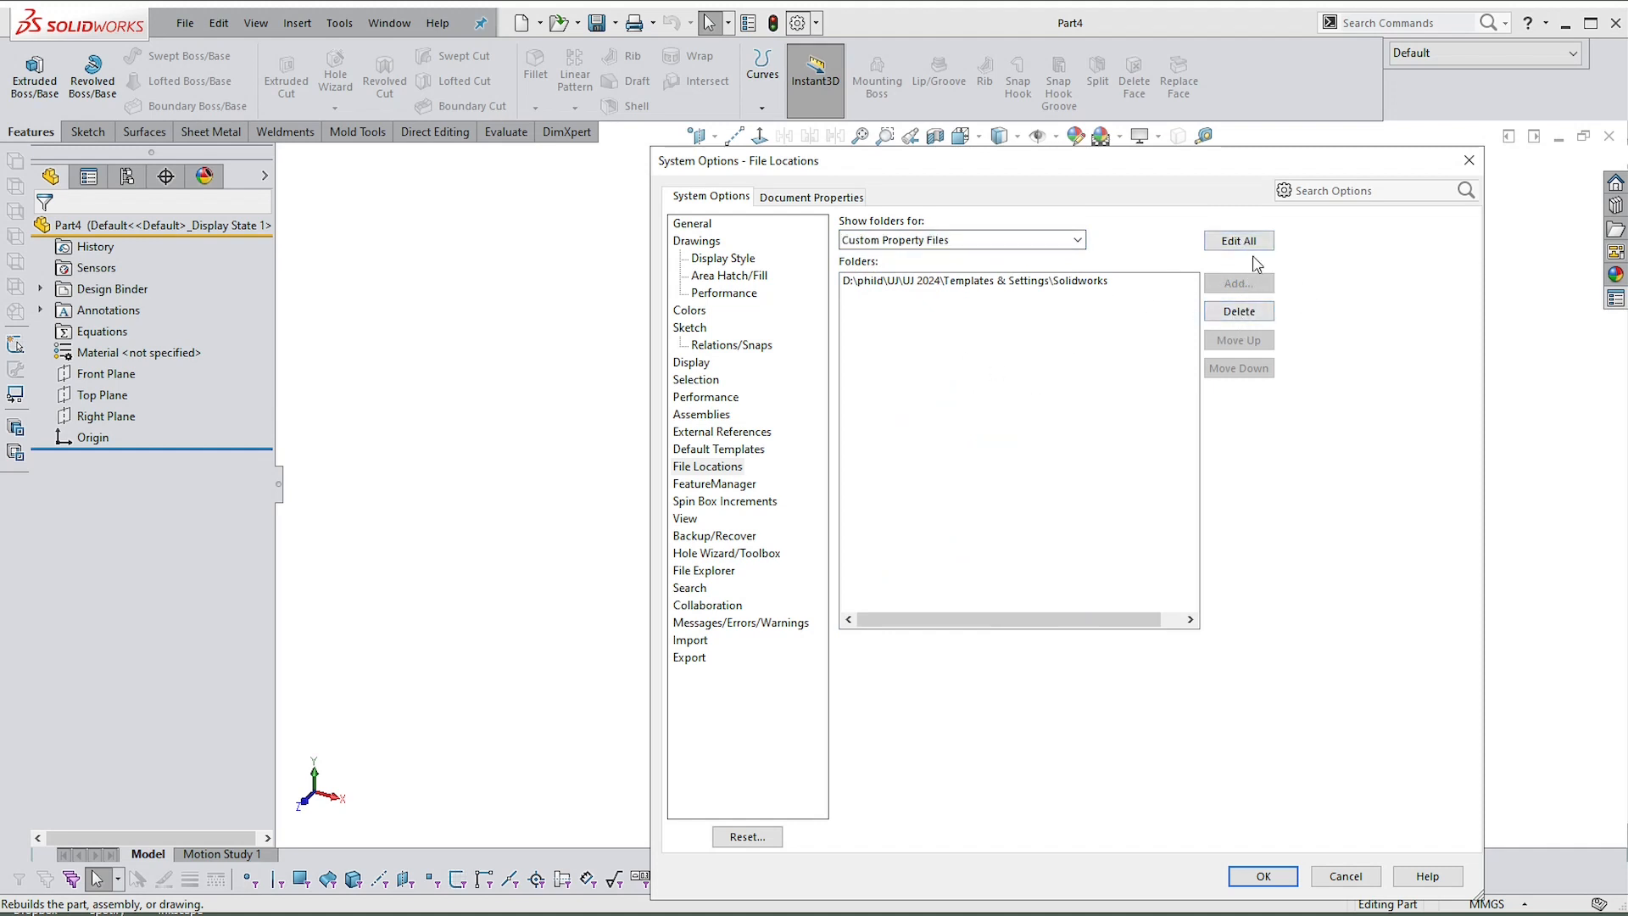
{"action": "left_click", "coordinate": [1240, 243]}
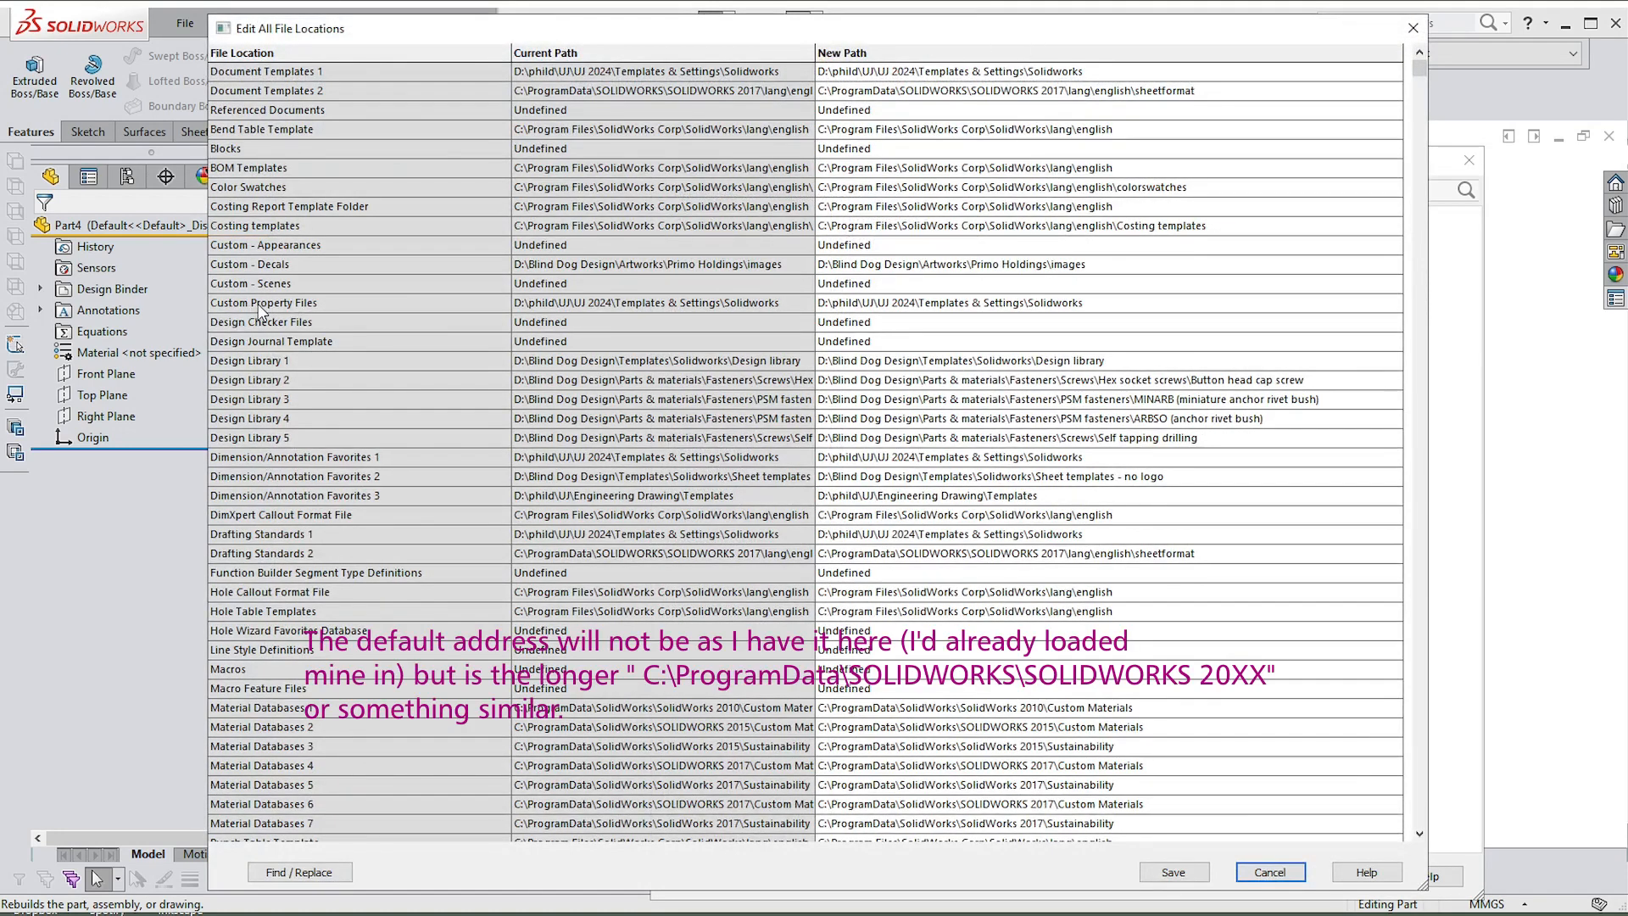
{"action": "left_click", "coordinate": [1102, 307]}
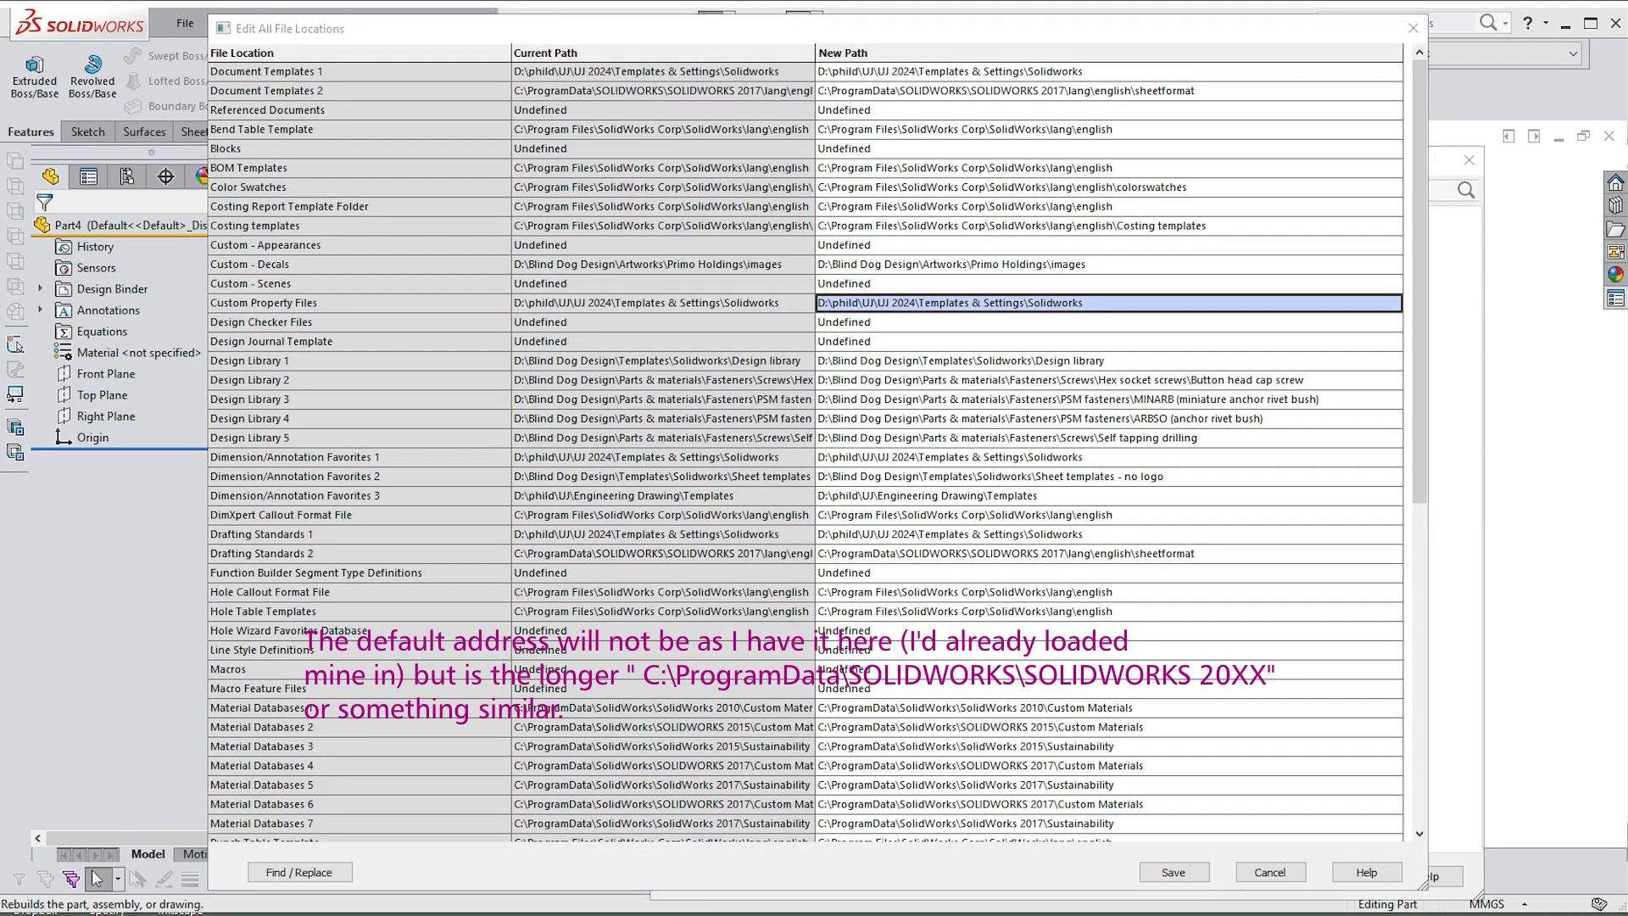
Switch to File Explorer, browse to the Templates & Settings\Solidworks folder and select its full path
{"action": "key", "text": "super+e"}
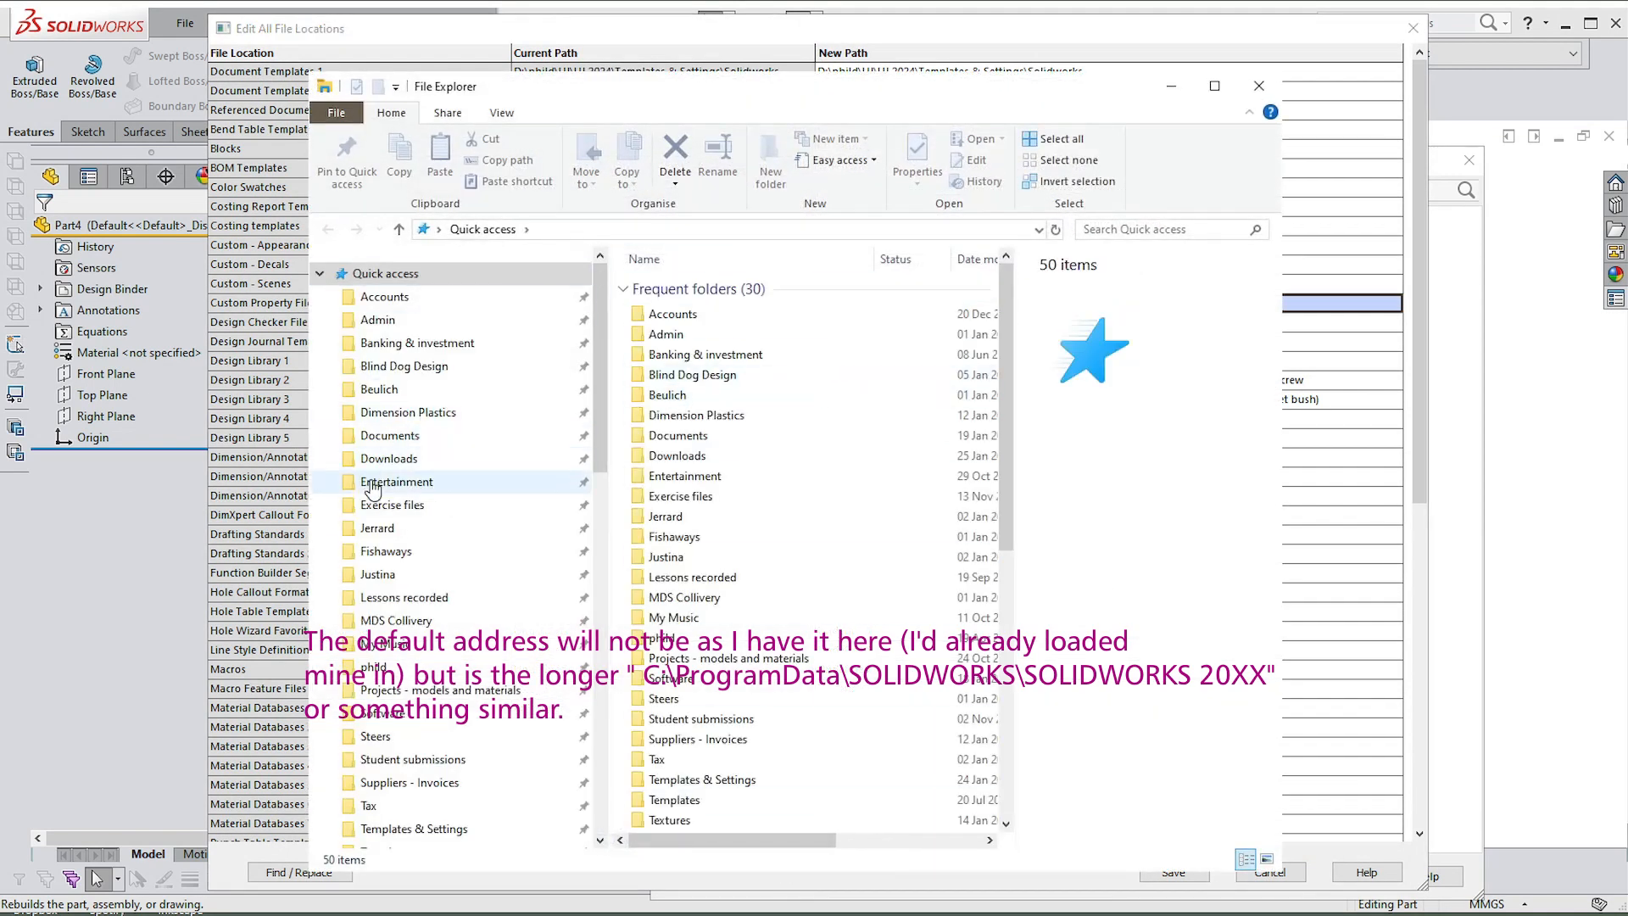
{"action": "scroll", "coordinate": [407, 721], "scroll_direction": "down", "scroll_amount": 1}
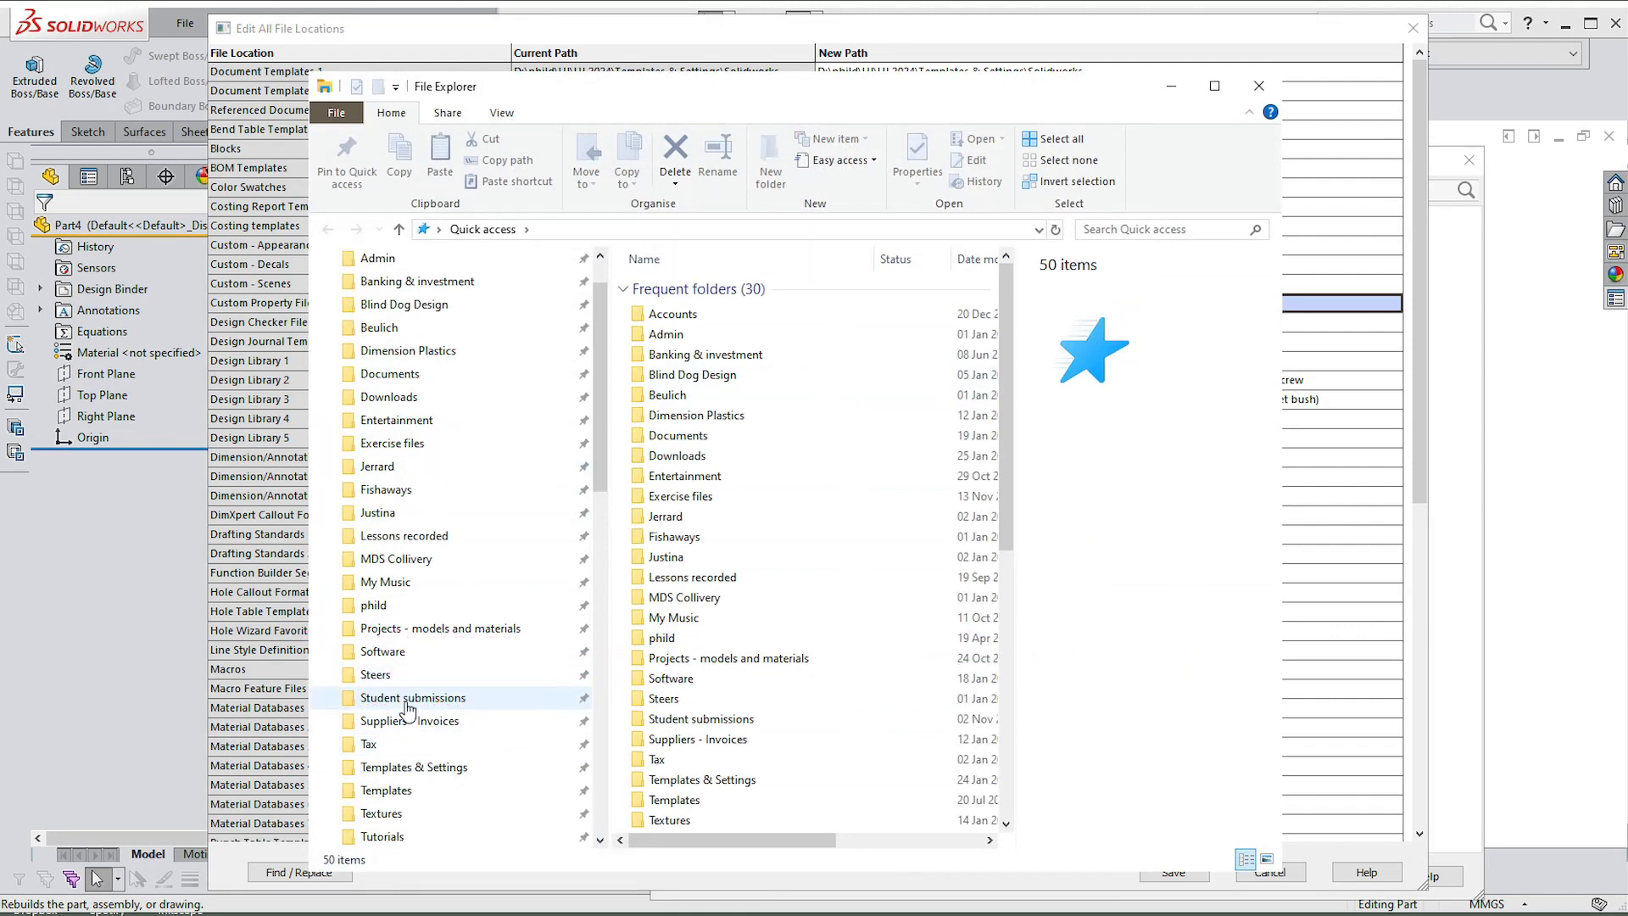
{"action": "left_click", "coordinate": [398, 768]}
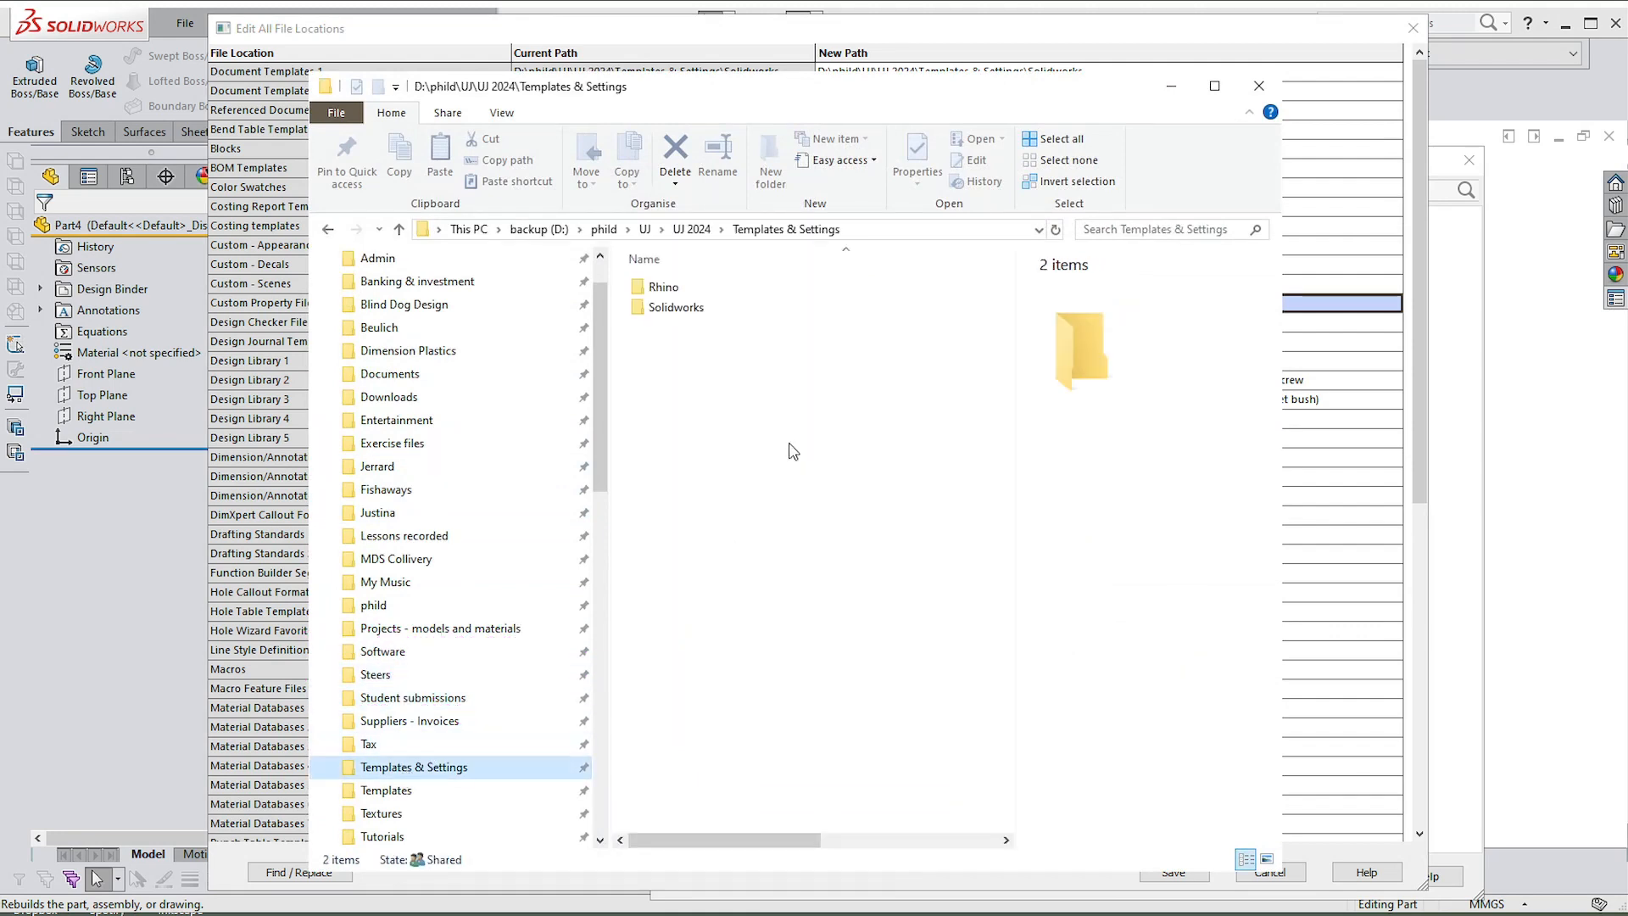
{"action": "double_click", "coordinate": [663, 308]}
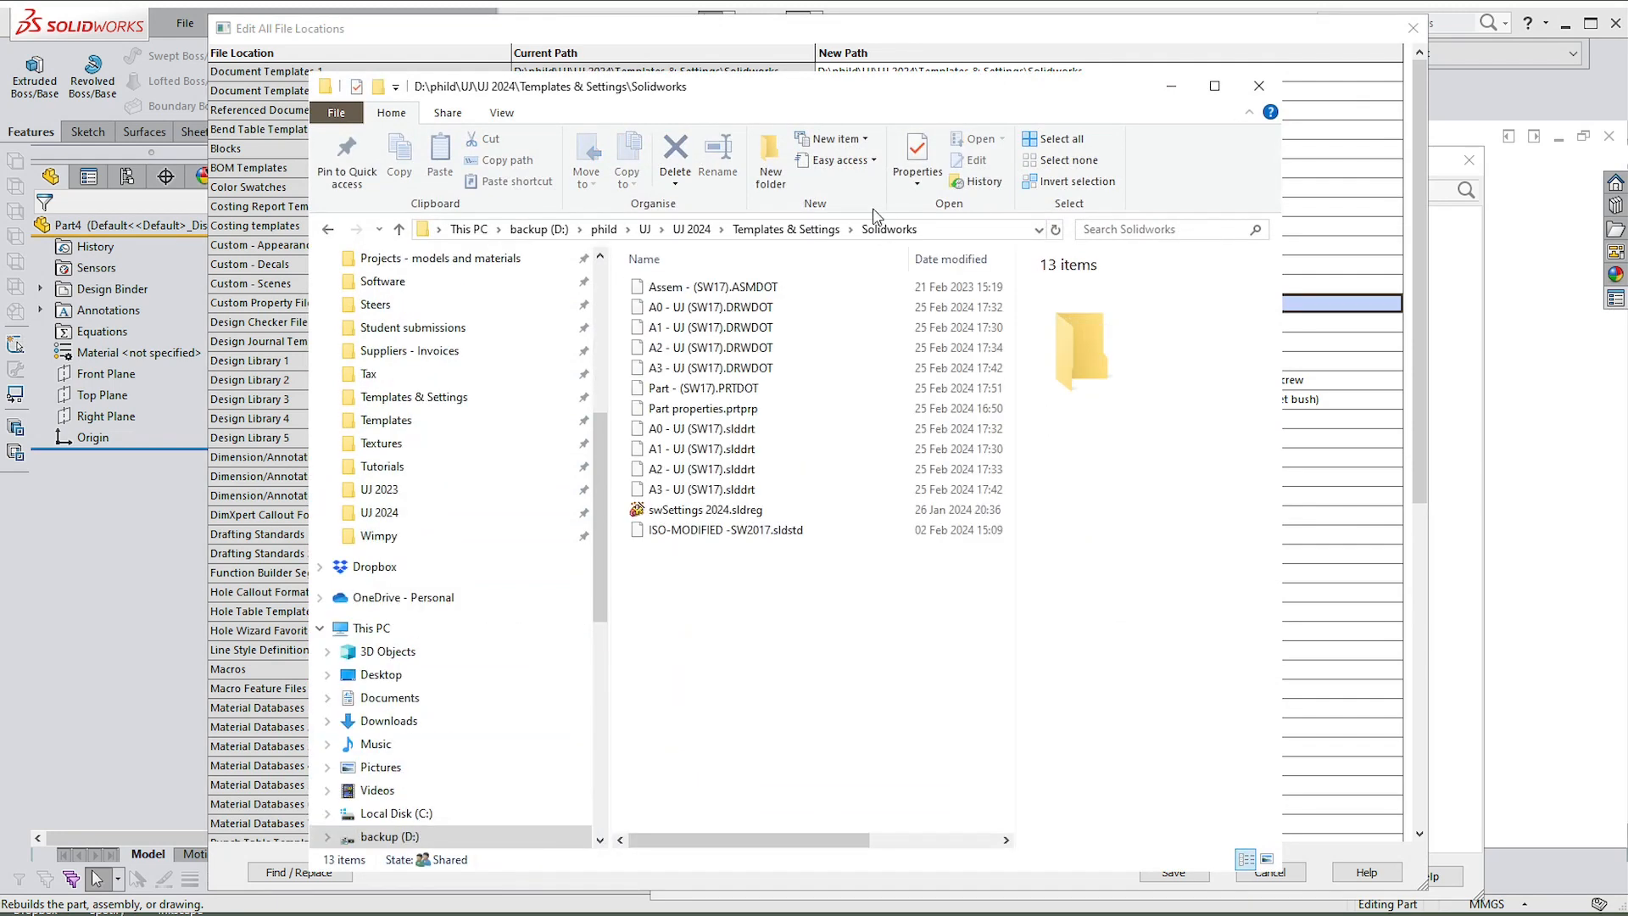
{"action": "left_click", "coordinate": [934, 229]}
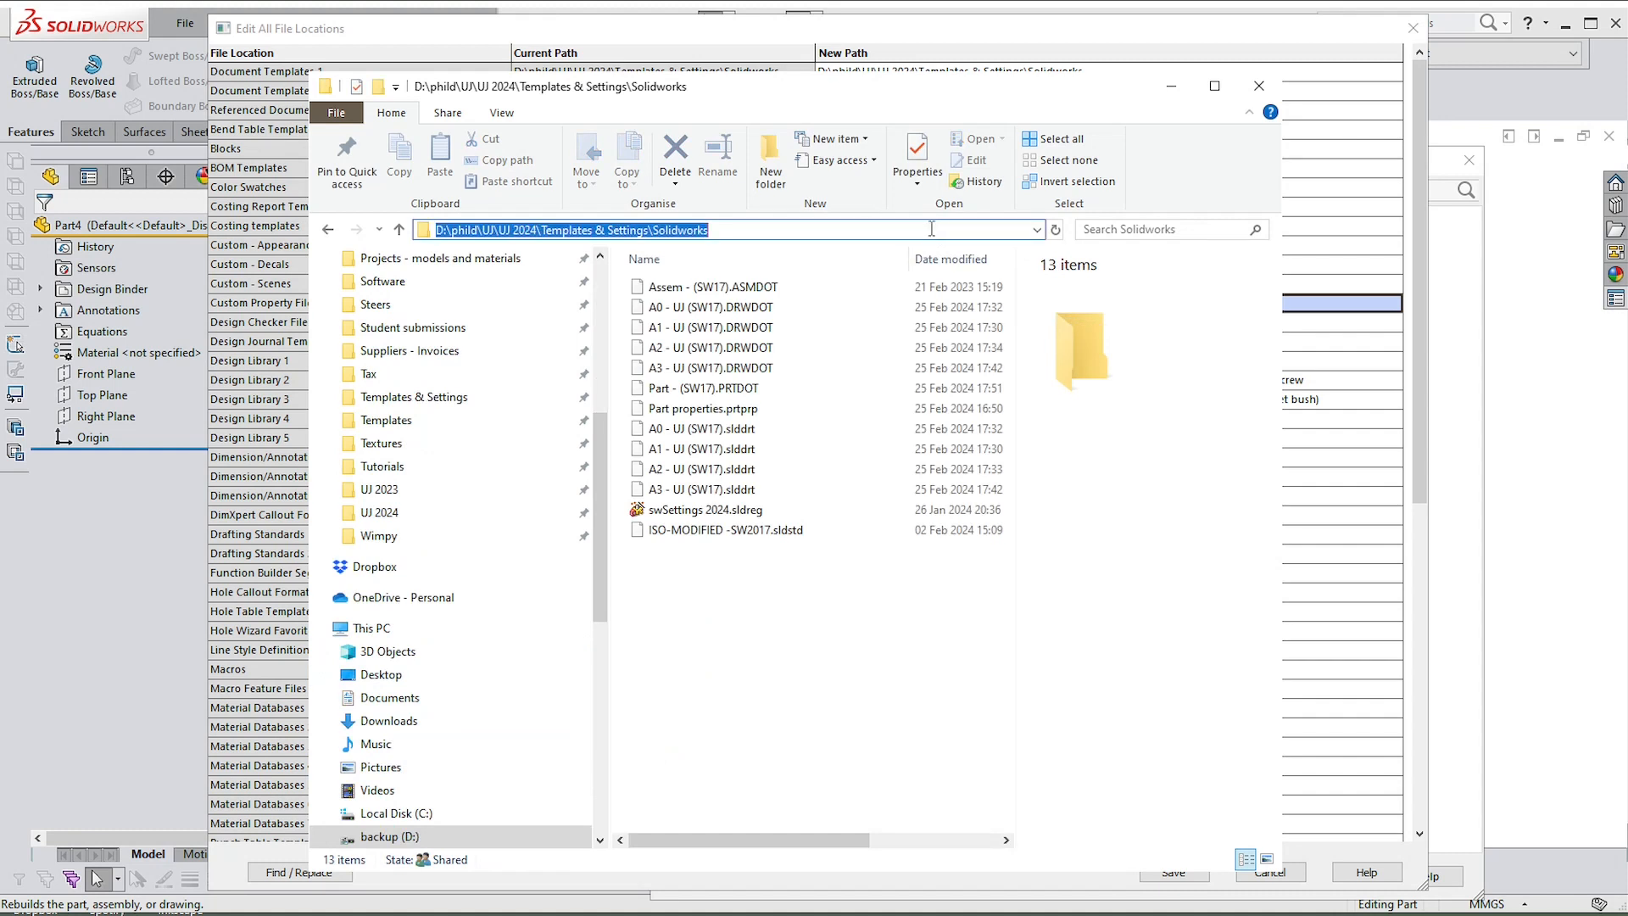
Return to SOLIDWORKS, save the file locations with Custom Property Files pointing to Templates & Settings\Solidworks, and accept the system options
{"action": "left_click", "coordinate": [1172, 88]}
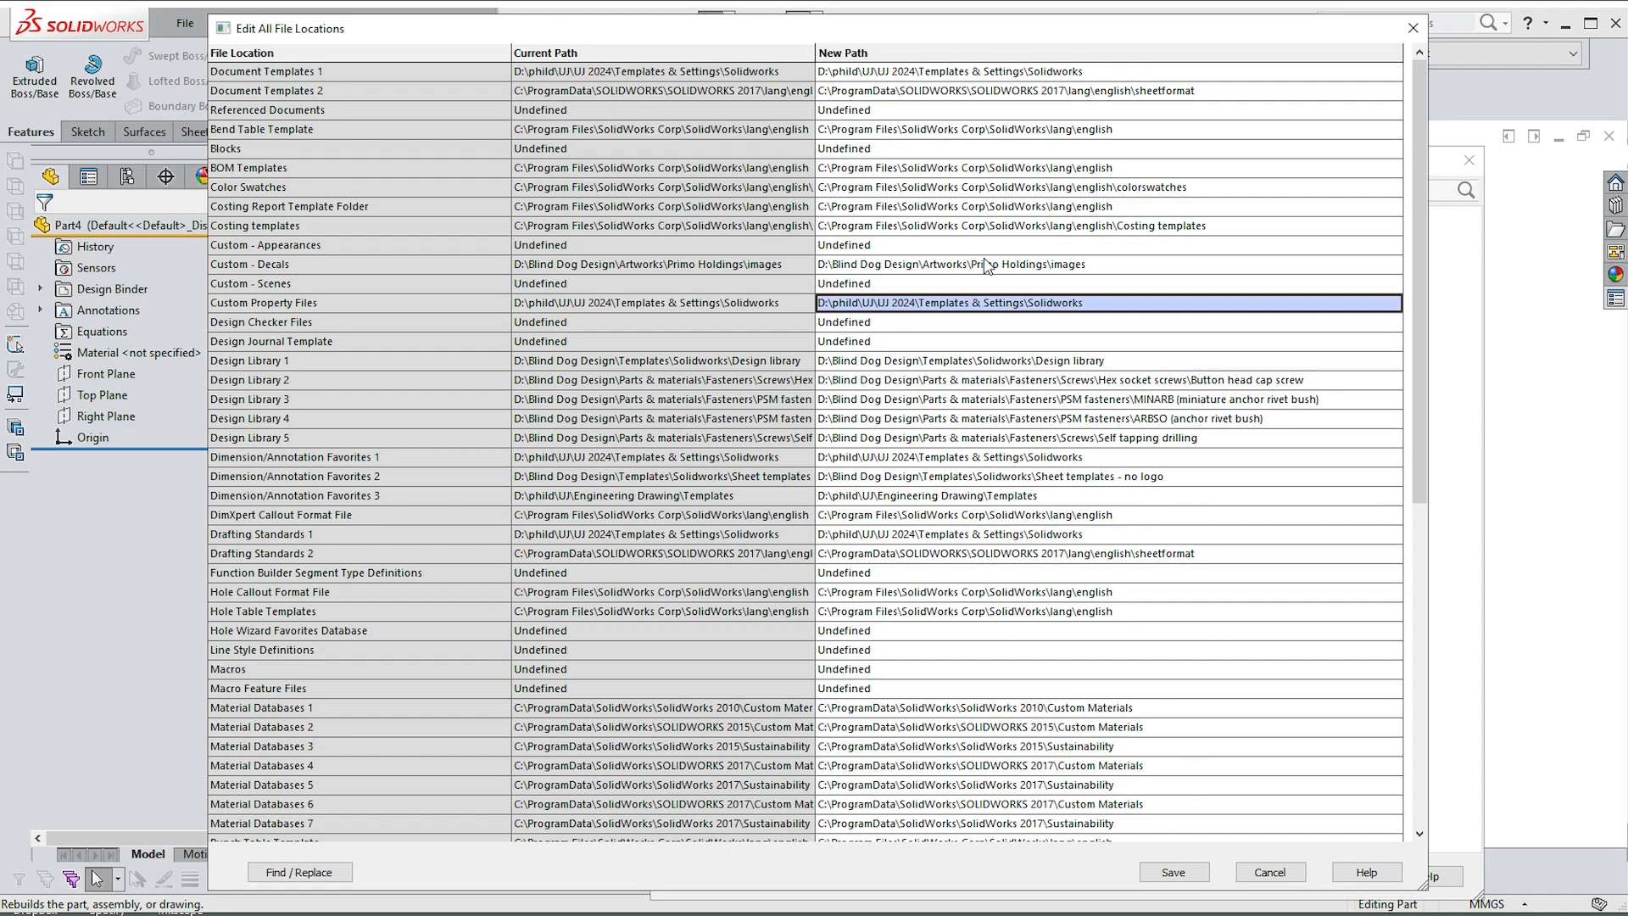
{"action": "left_click", "coordinate": [1174, 872]}
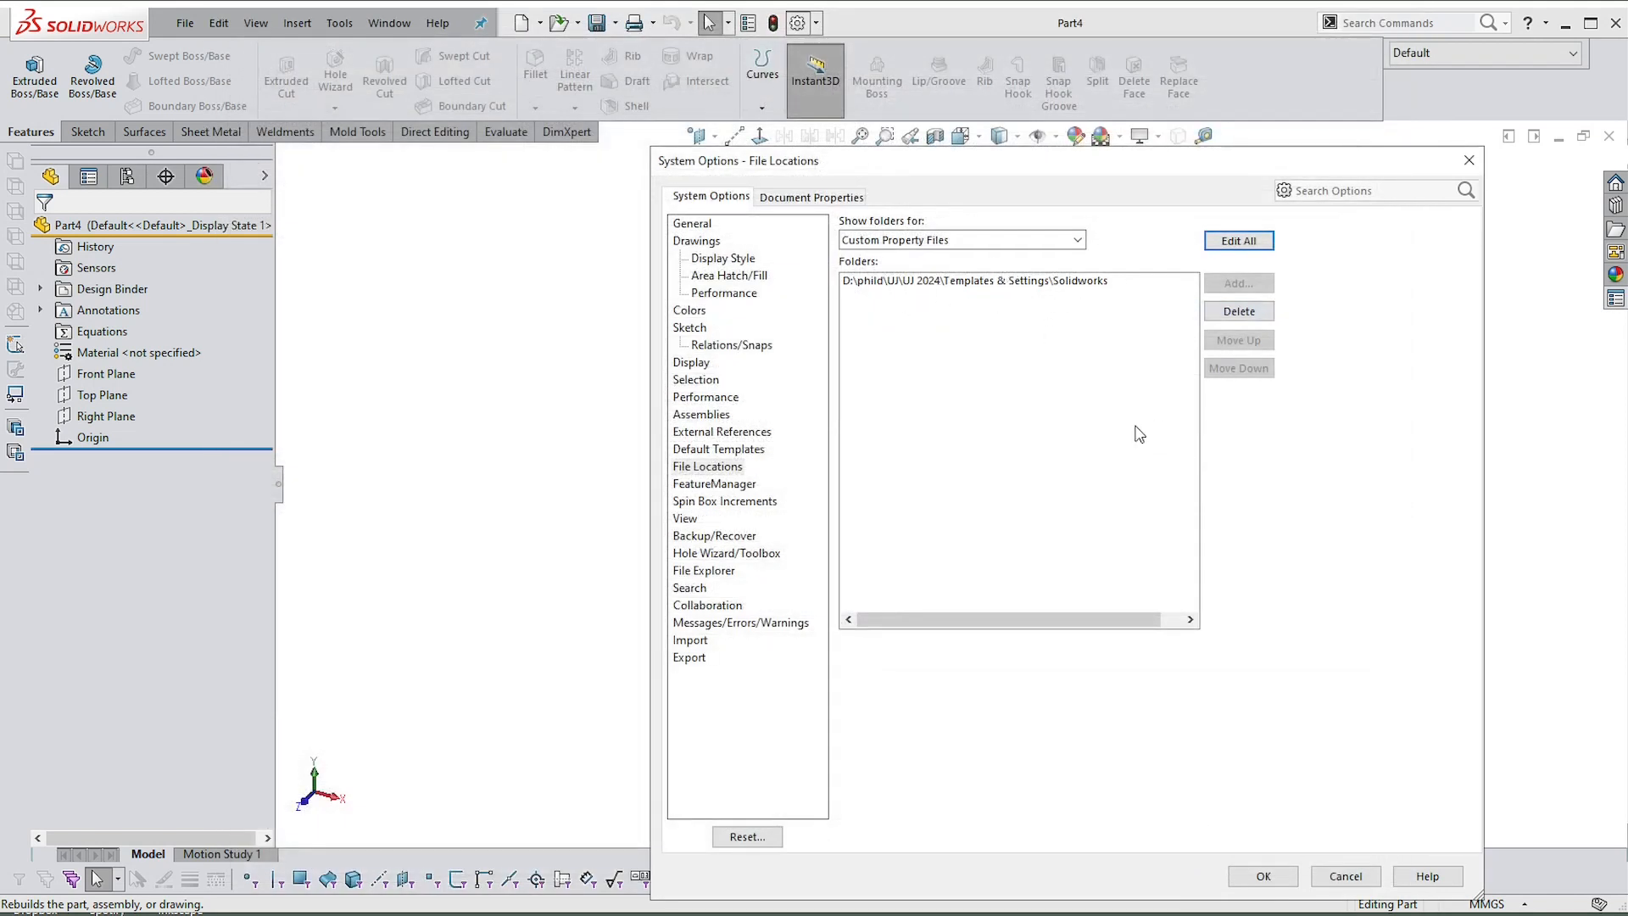
{"action": "left_click", "coordinate": [1263, 876]}
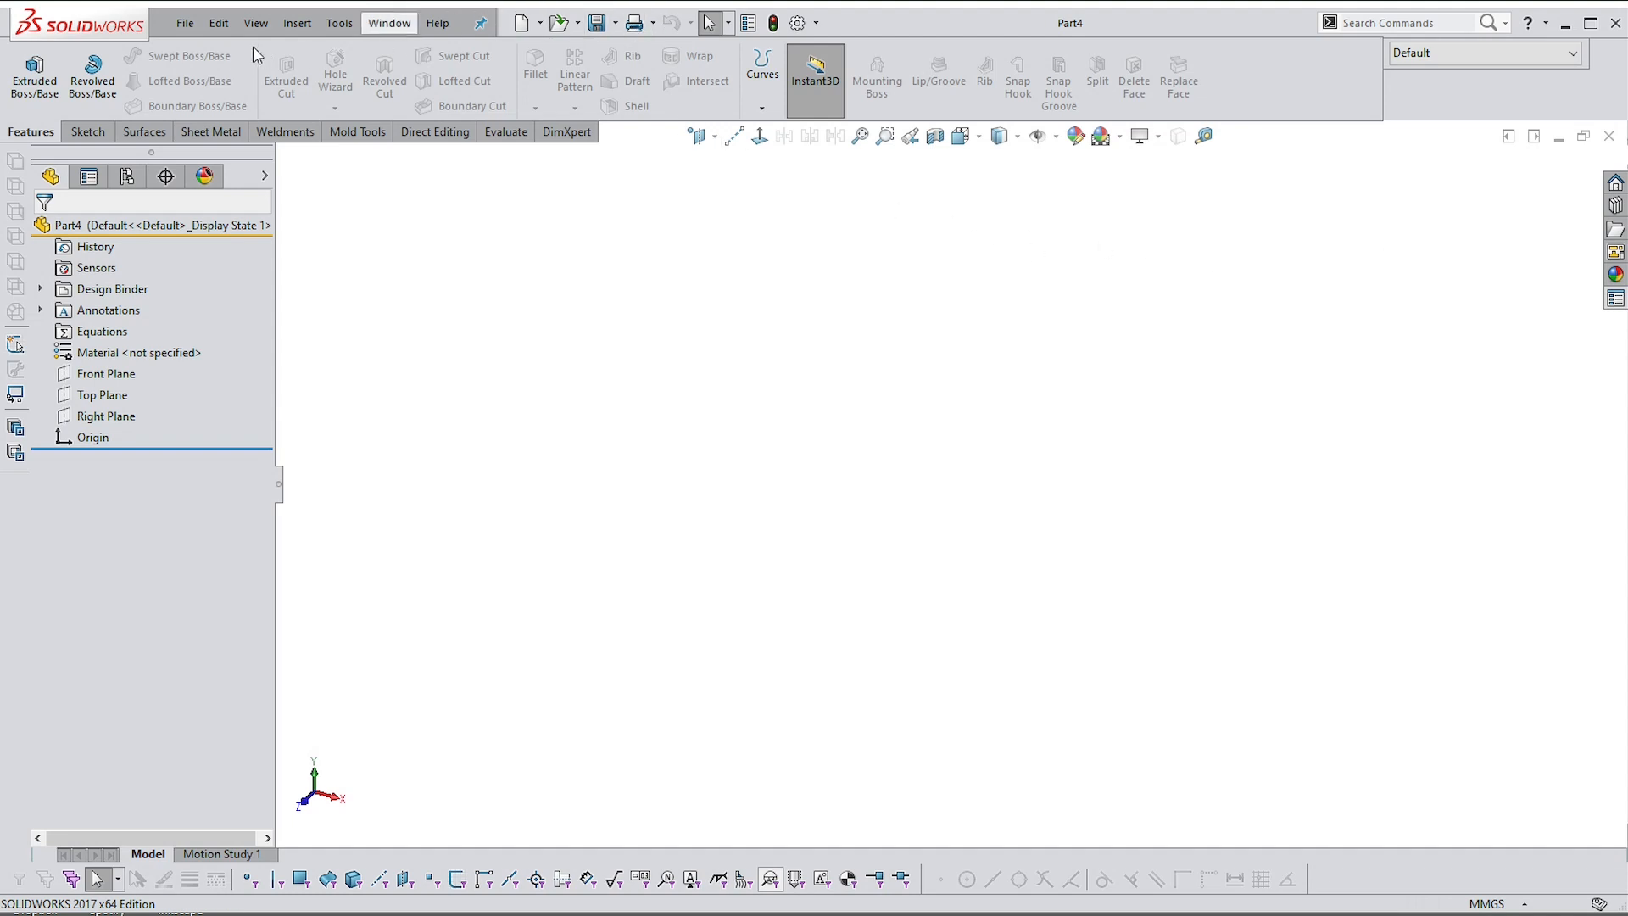
{"action": "left_click", "coordinate": [187, 25]}
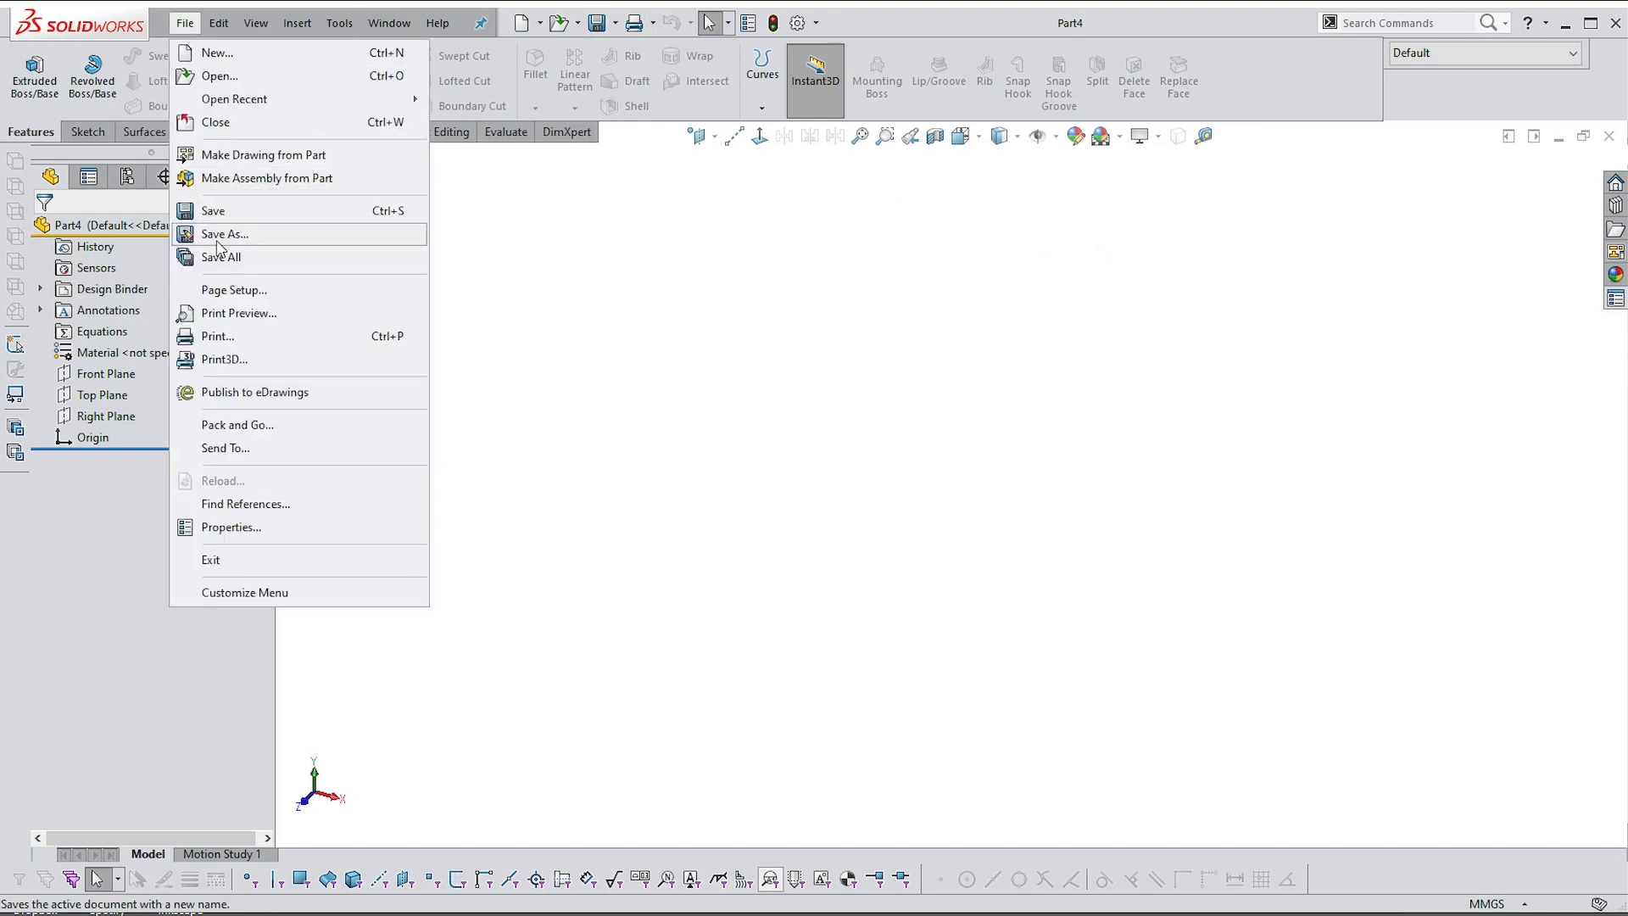
{"action": "left_click", "coordinate": [1435, 358]}
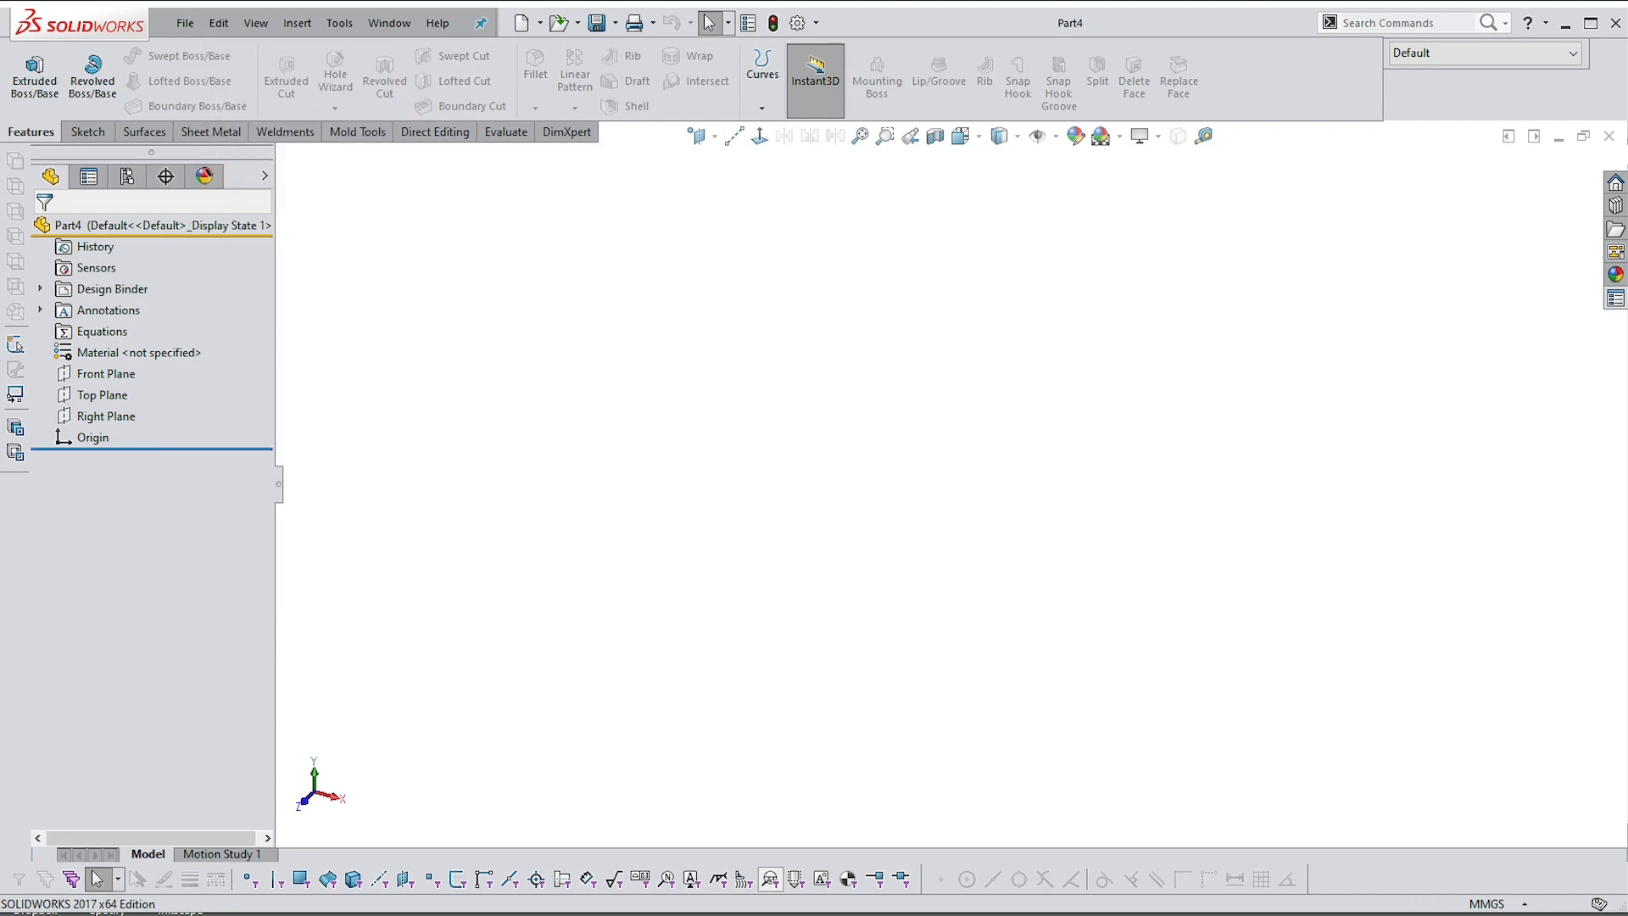
{"action": "left_click", "coordinate": [1617, 302]}
Save the part as a part template in Templates & Settings\Solidworks, replacing the existing file Part - (SW17).PRTDOT
{"action": "left_click", "coordinate": [183, 24]}
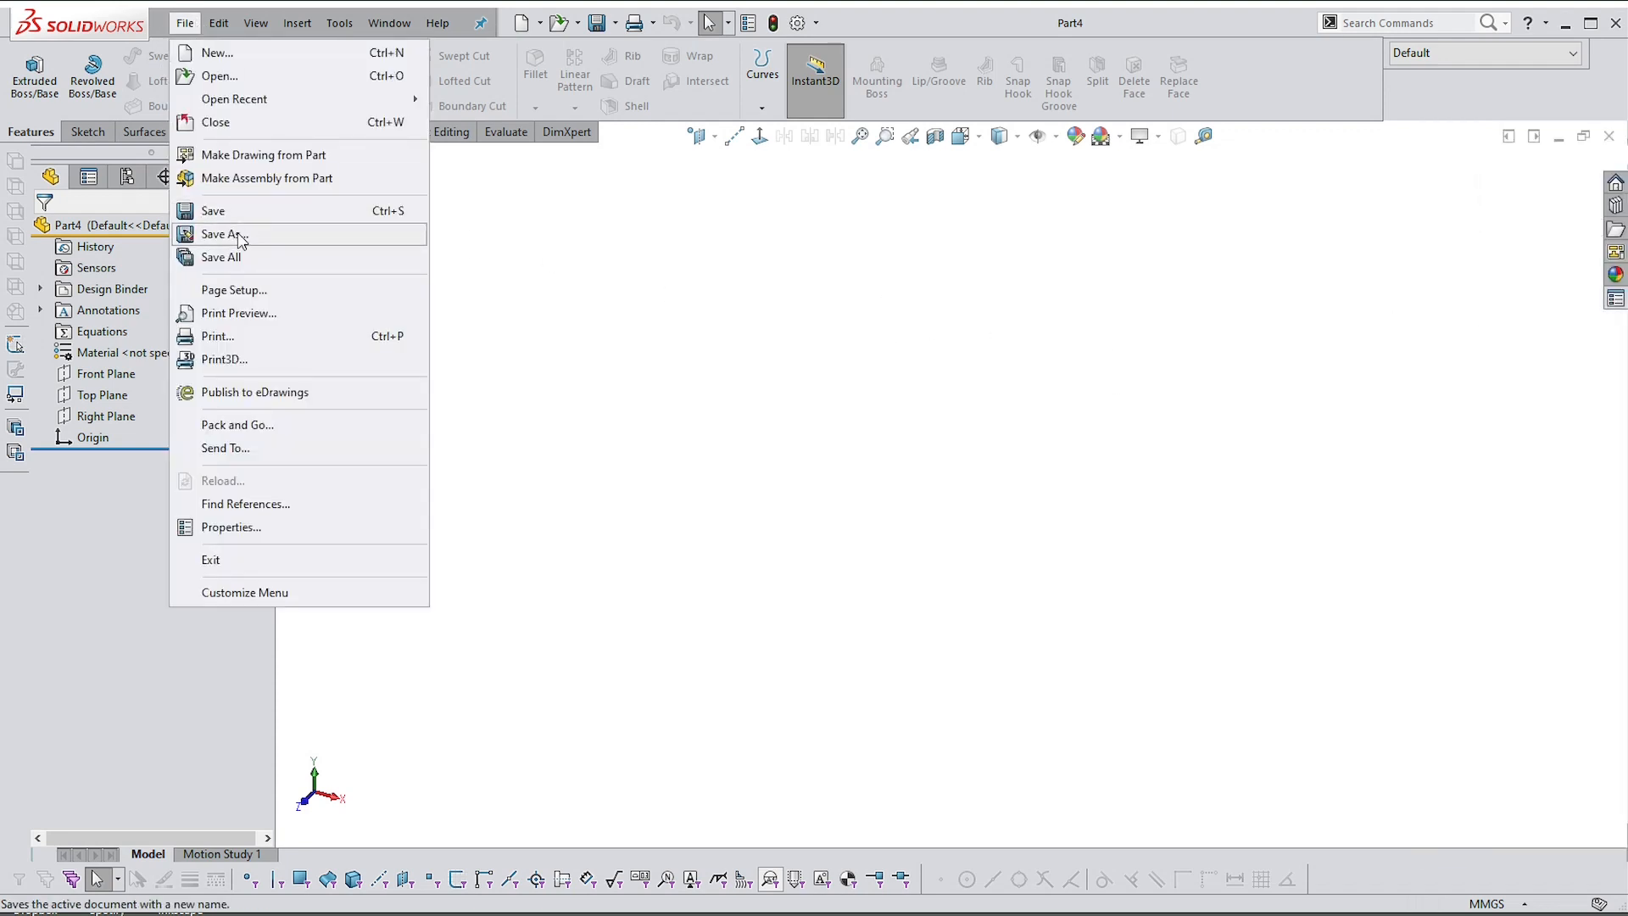
{"action": "left_click", "coordinate": [245, 234]}
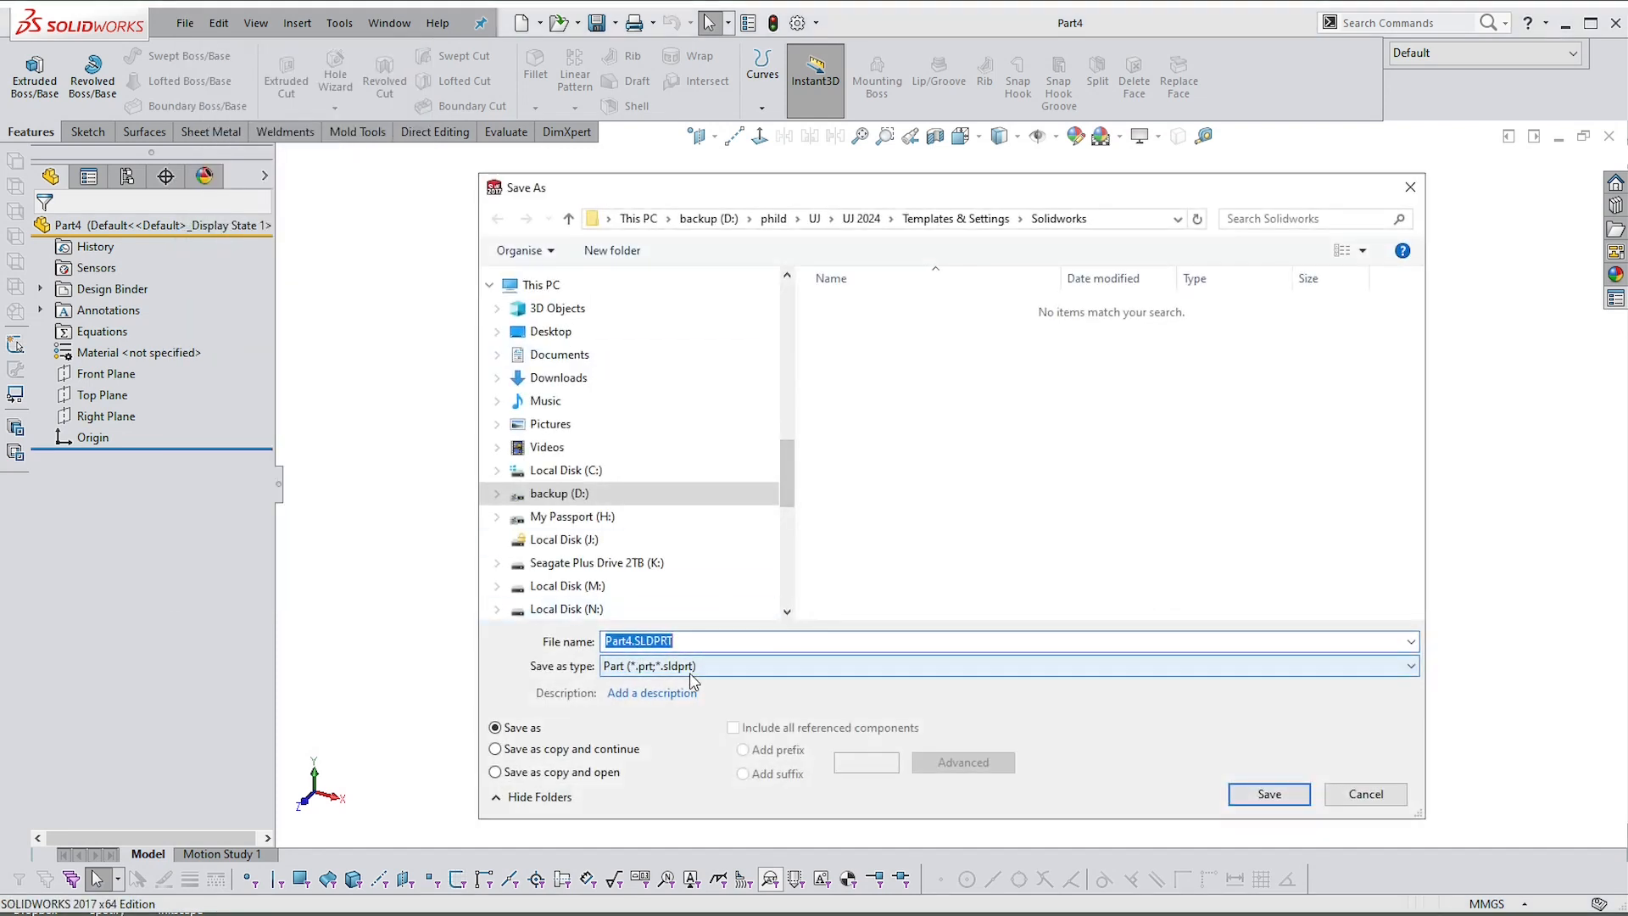
{"action": "left_click", "coordinate": [691, 668]}
{"action": "left_click", "coordinate": [723, 715]}
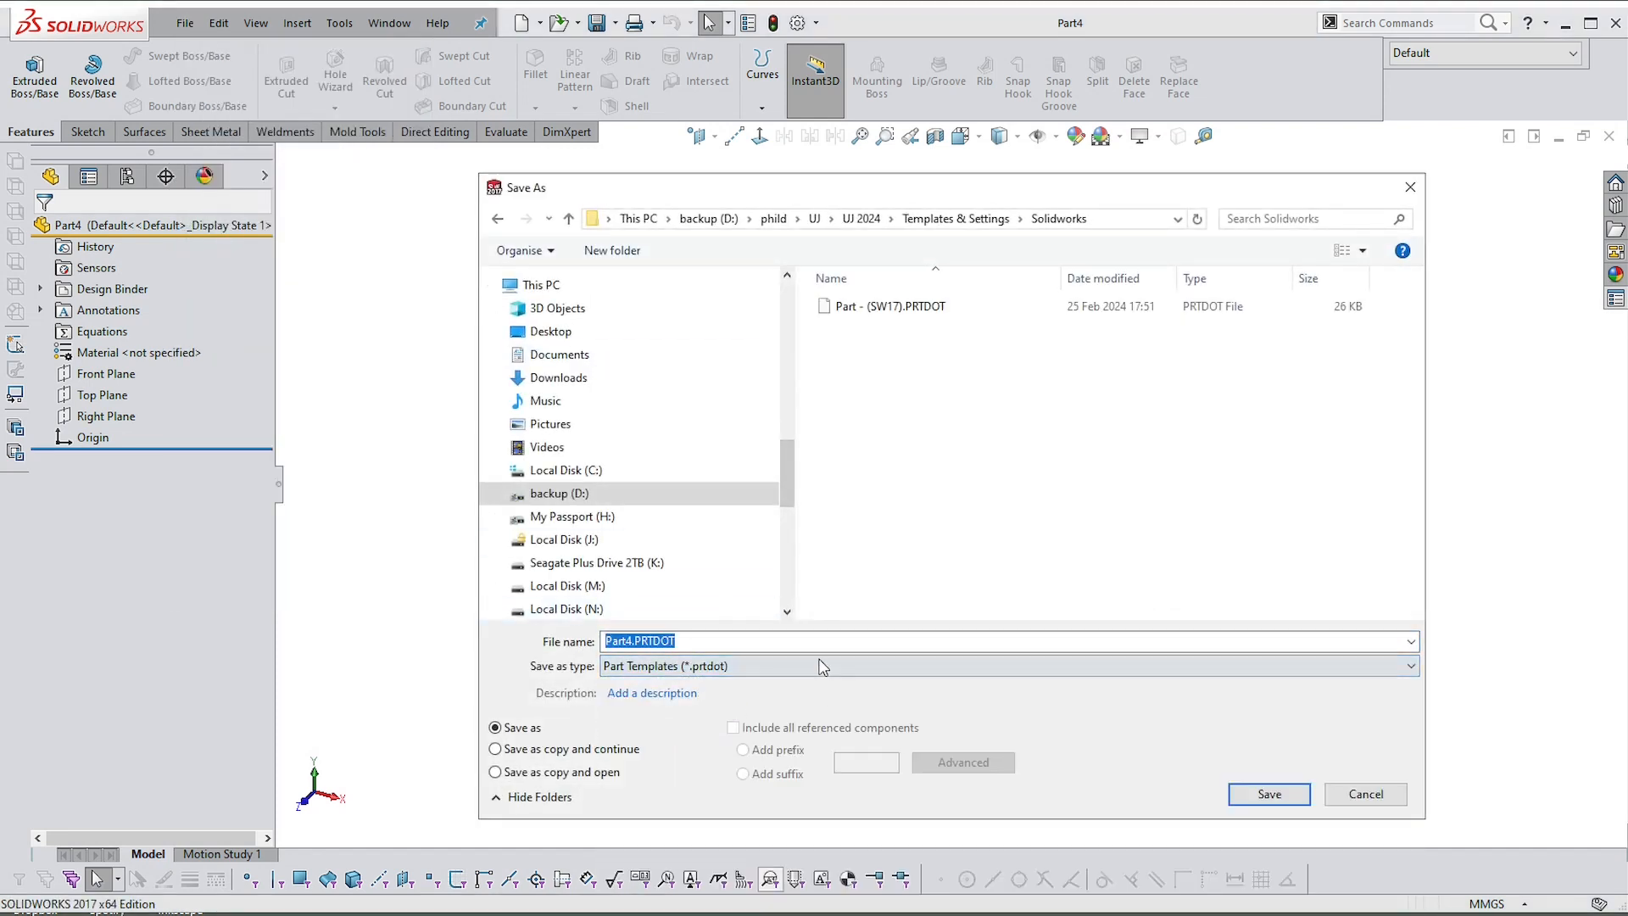
{"action": "left_click", "coordinate": [846, 307]}
{"action": "left_click", "coordinate": [845, 303]}
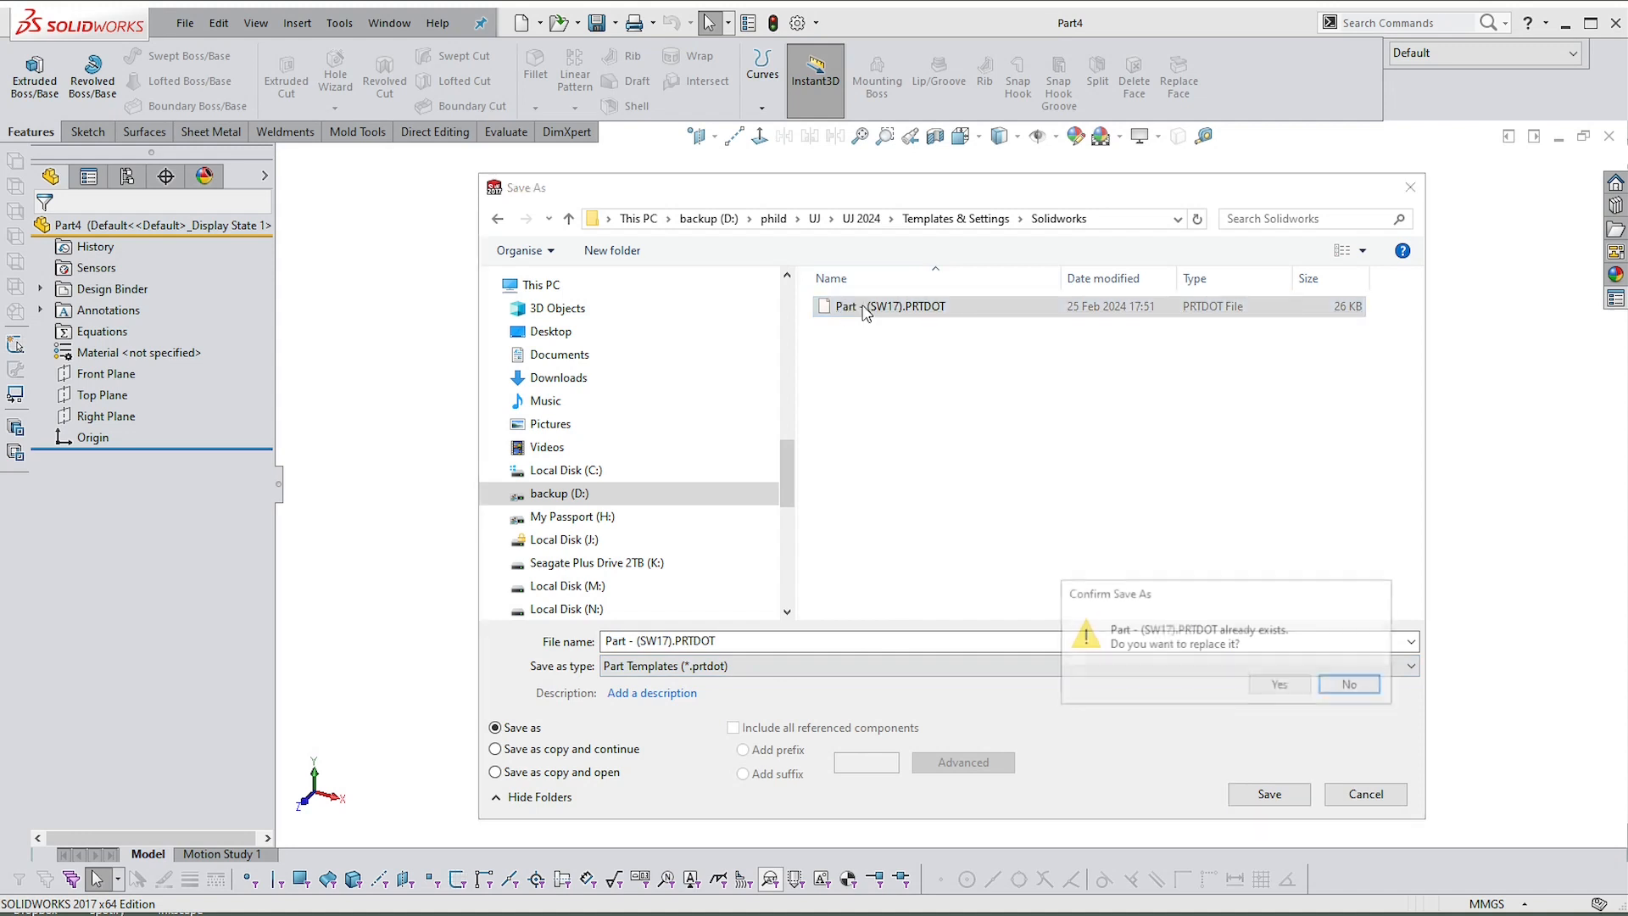
{"action": "left_click", "coordinate": [1287, 691]}
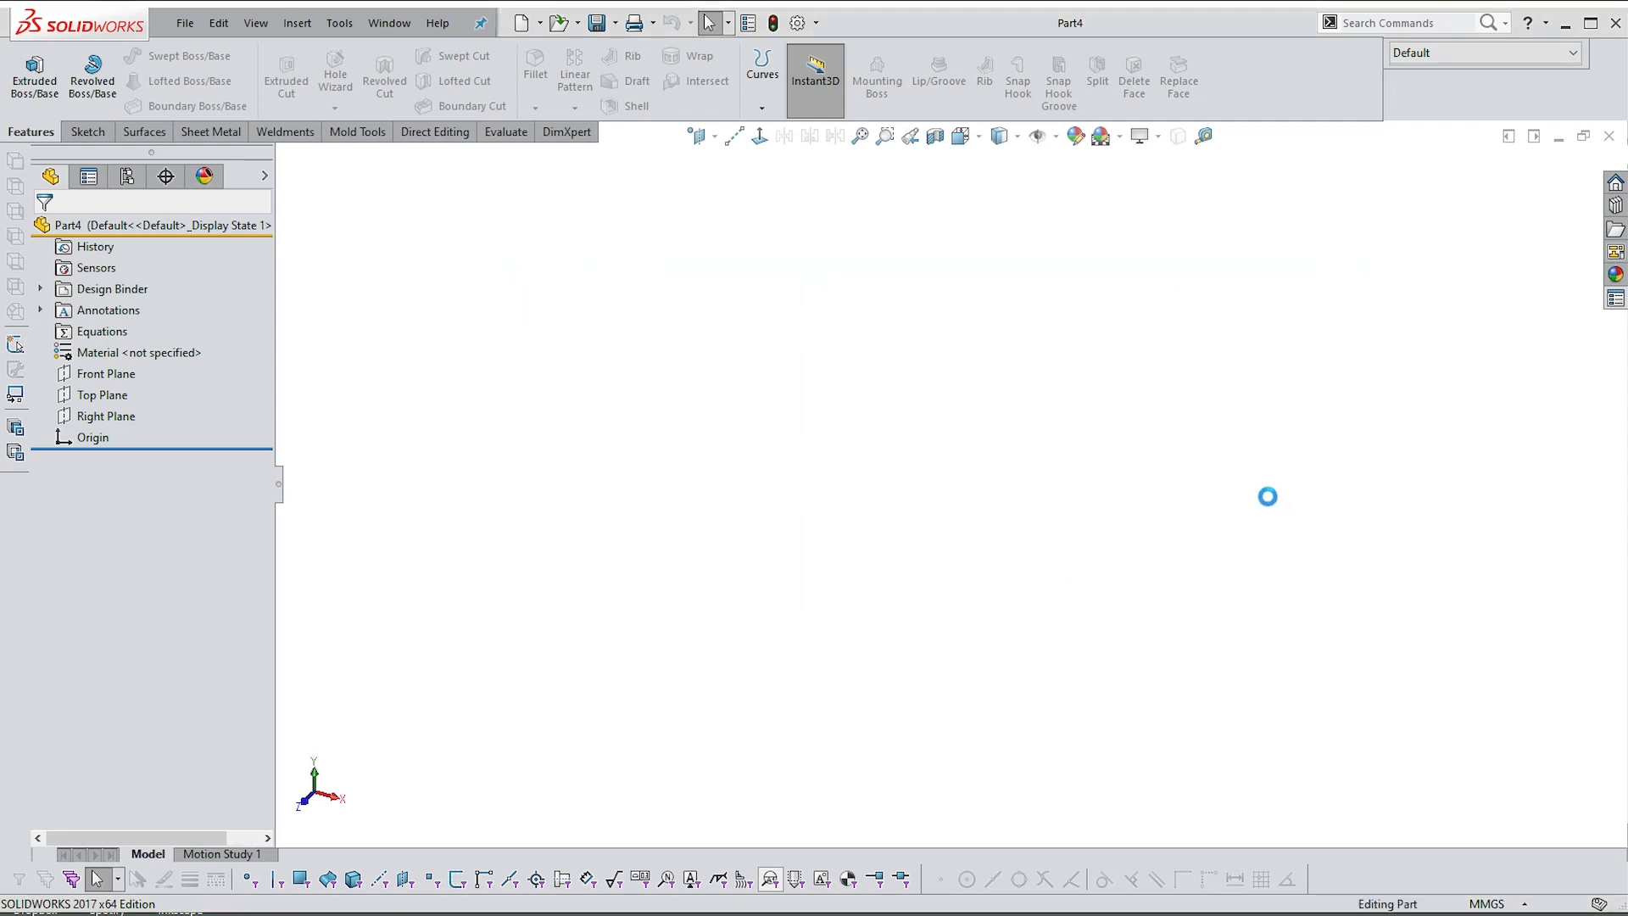
In the part's custom properties, enter POWER STATION as the project and HANDLE as the title/part name
{"action": "left_click", "coordinate": [1615, 298]}
{"action": "left_click", "coordinate": [1467, 228]}
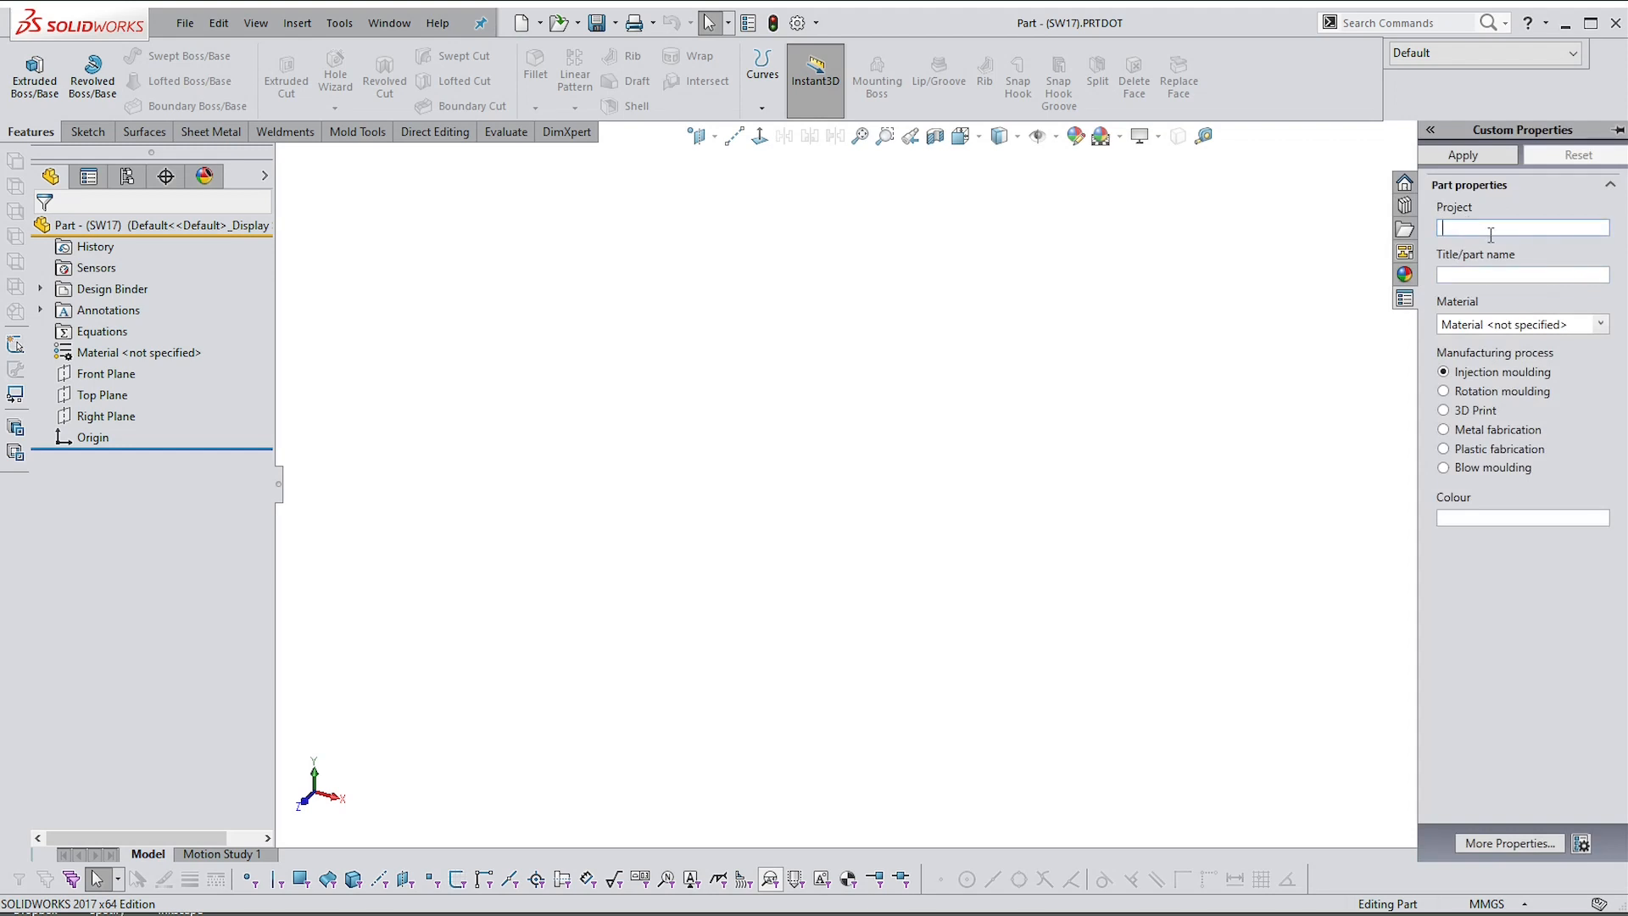
{"action": "type", "text": "POWER STATION"}
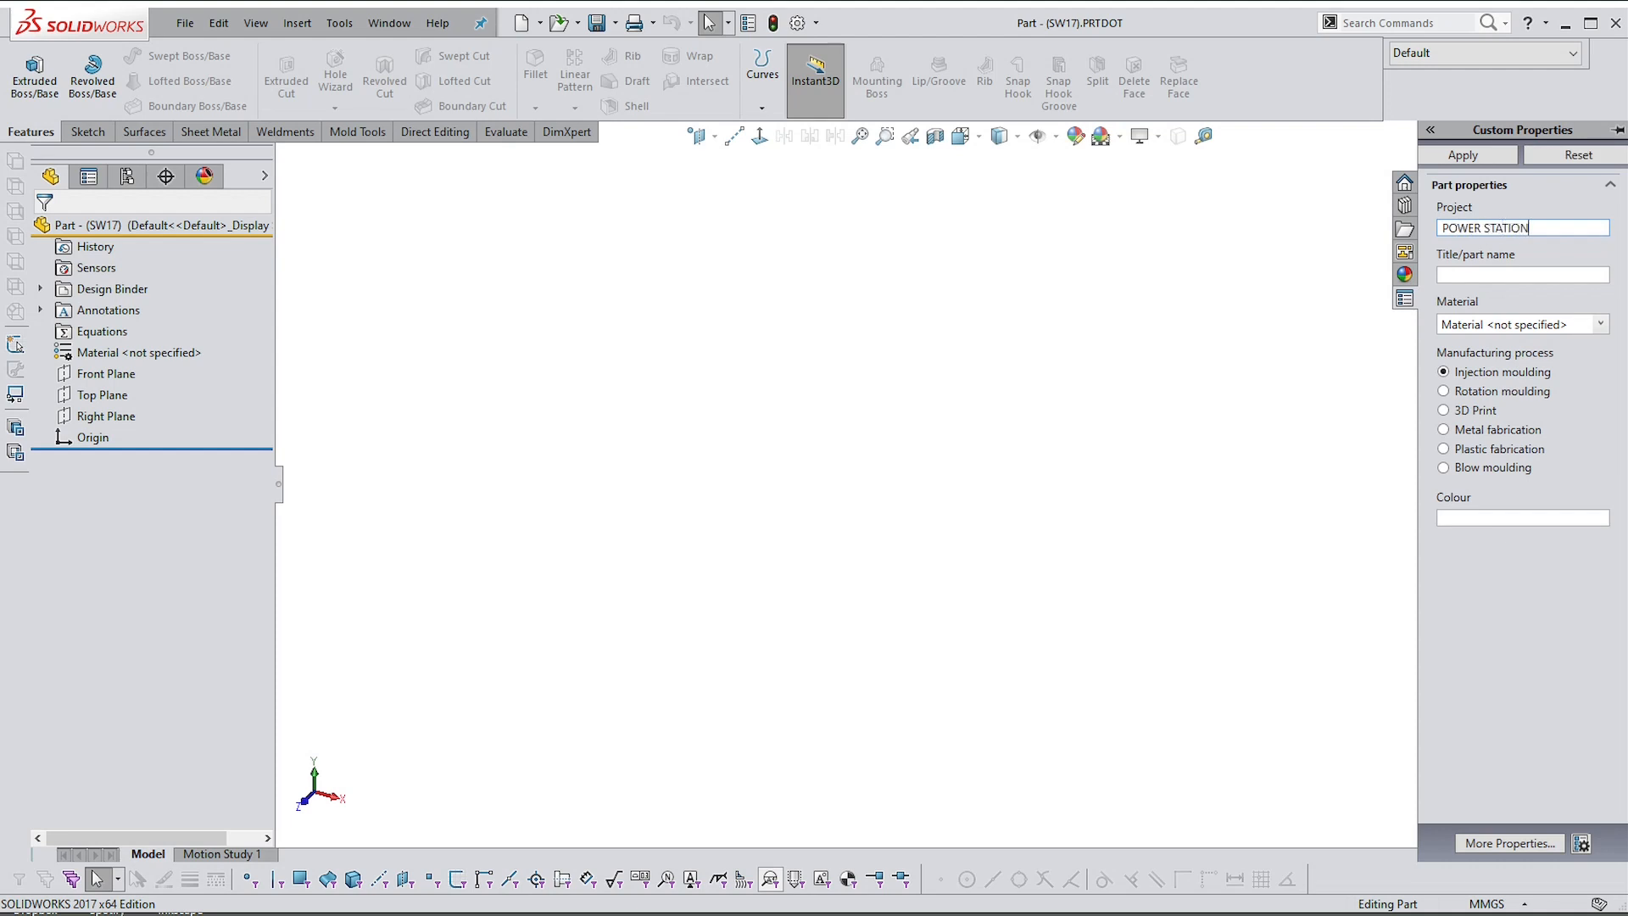
{"action": "left_click", "coordinate": [1451, 275]}
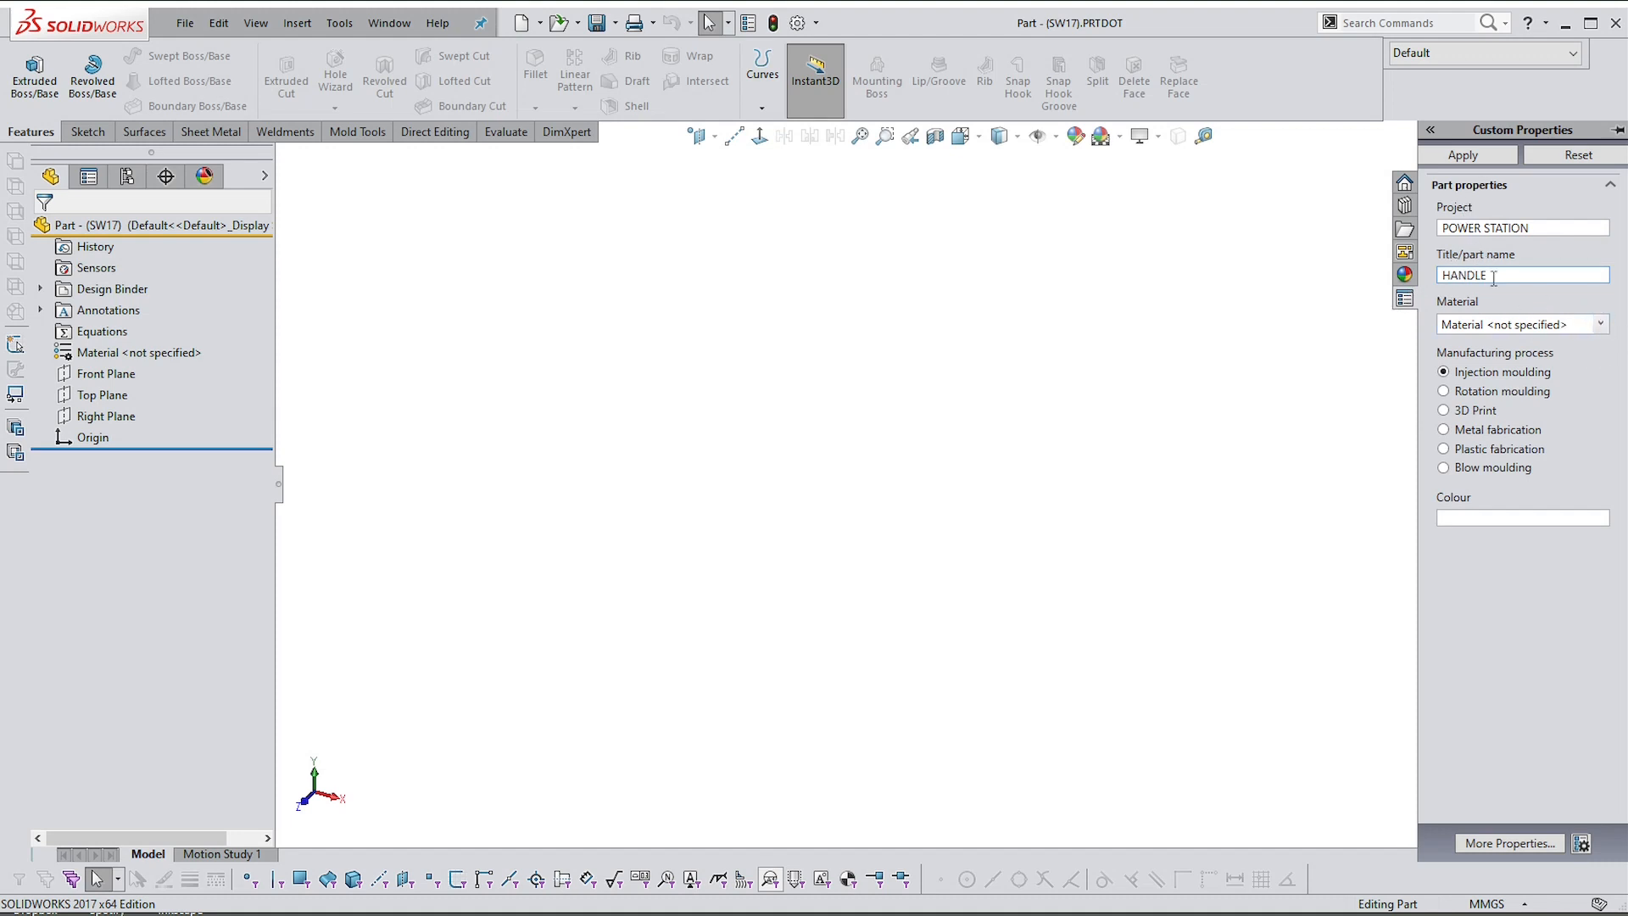
Set the part's material to ABS in the custom properties and save the pending property changes
{"action": "left_click", "coordinate": [1600, 323]}
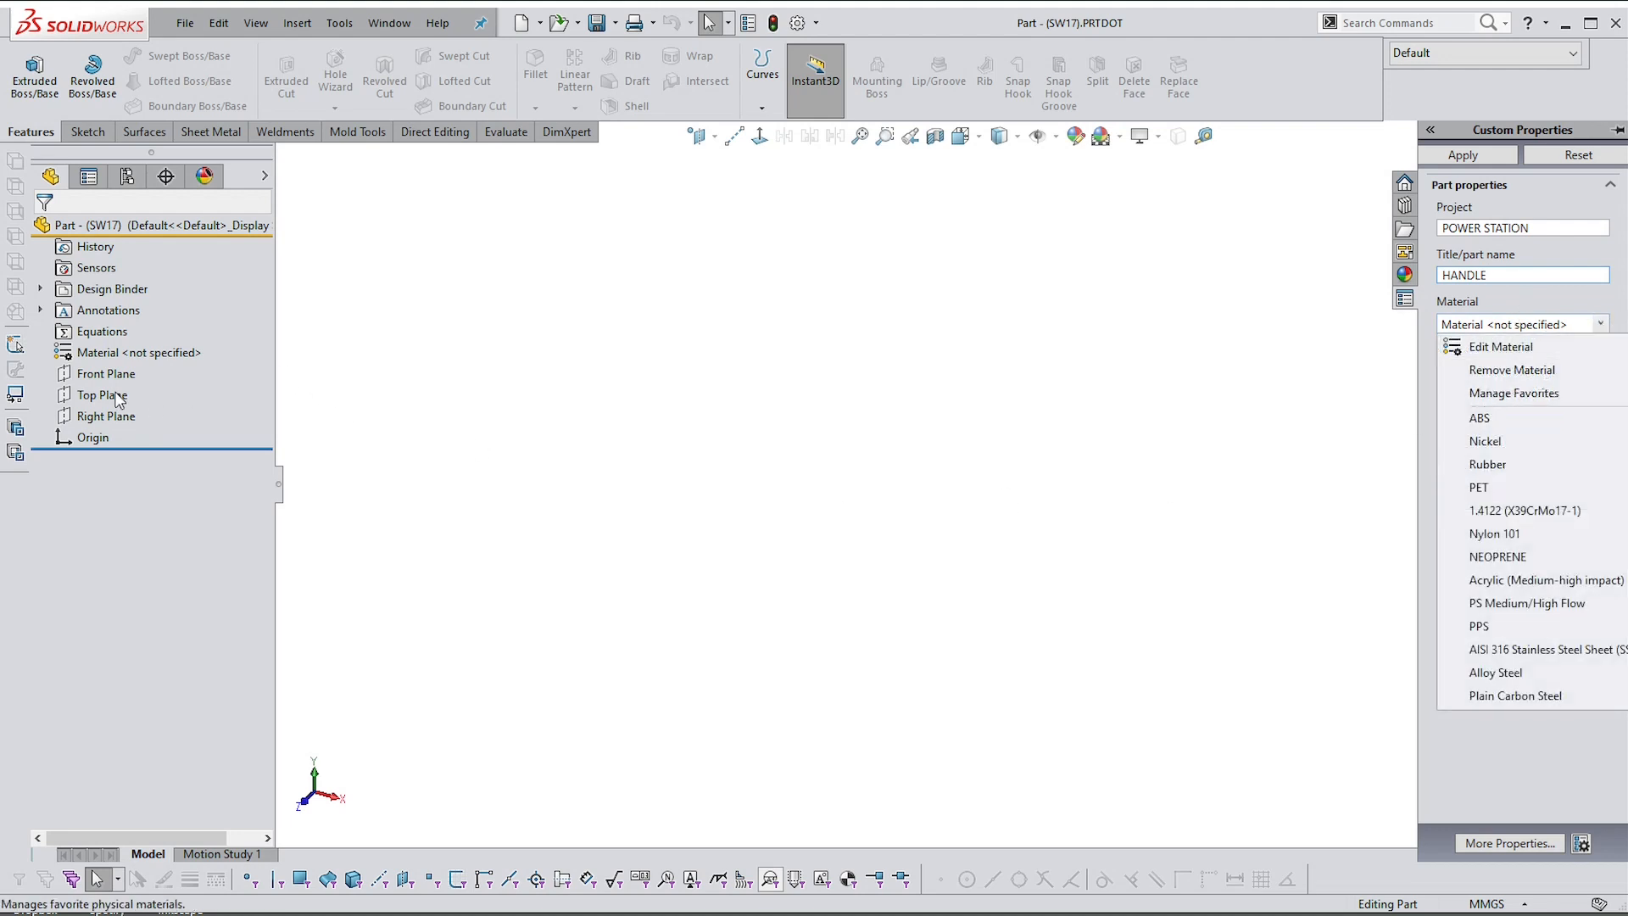
{"action": "left_click", "coordinate": [1479, 418]}
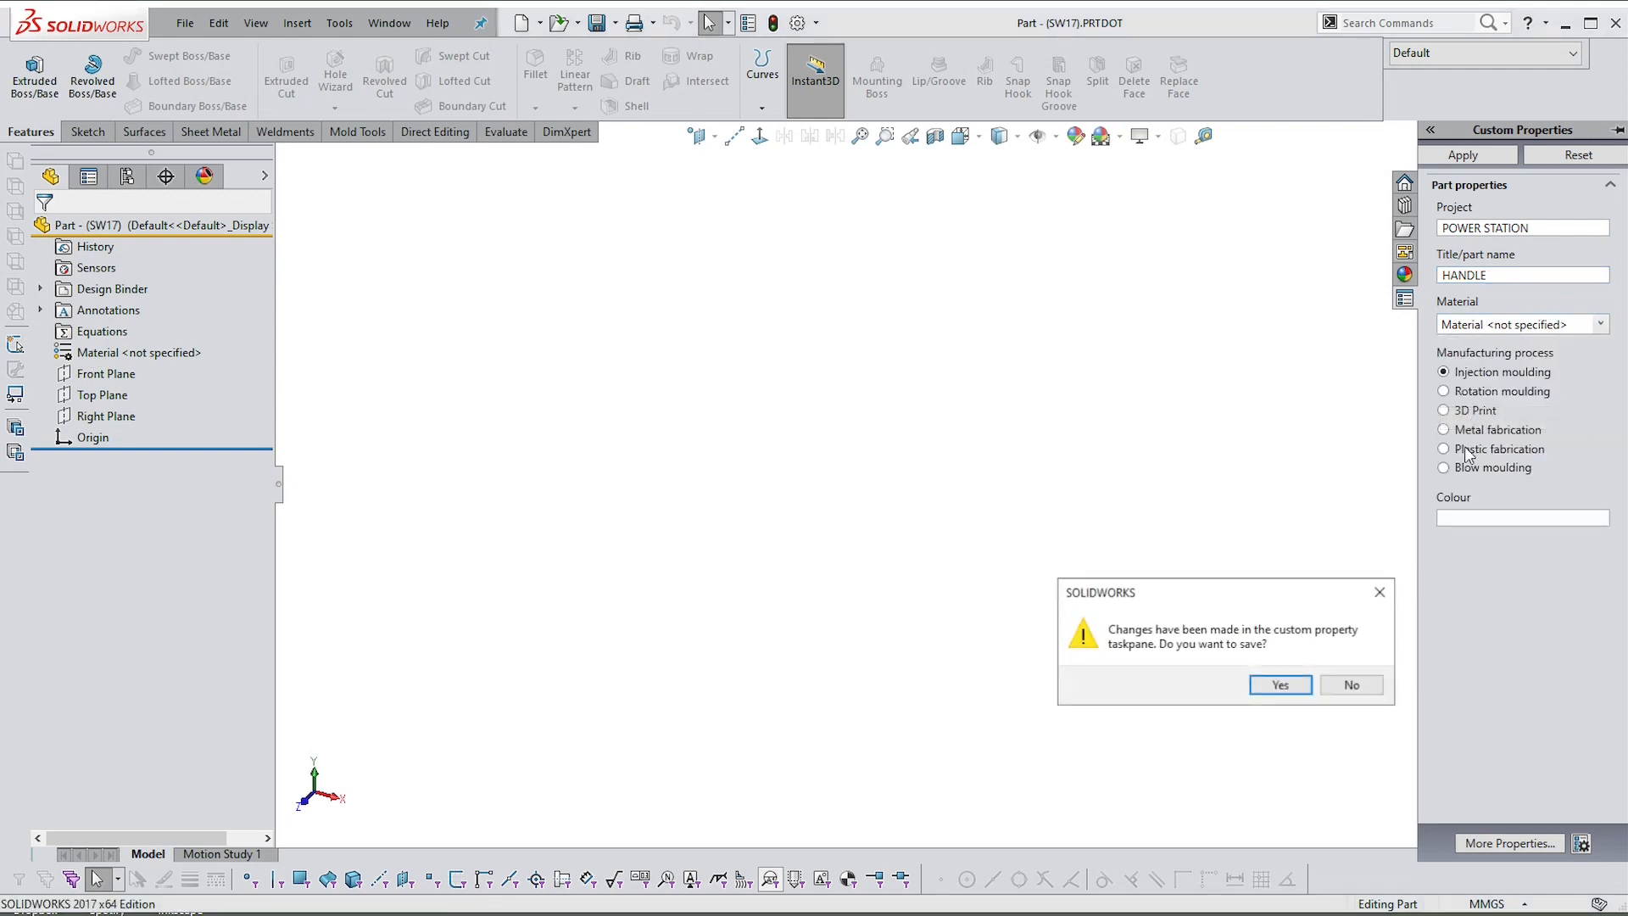
{"action": "left_click", "coordinate": [1280, 685]}
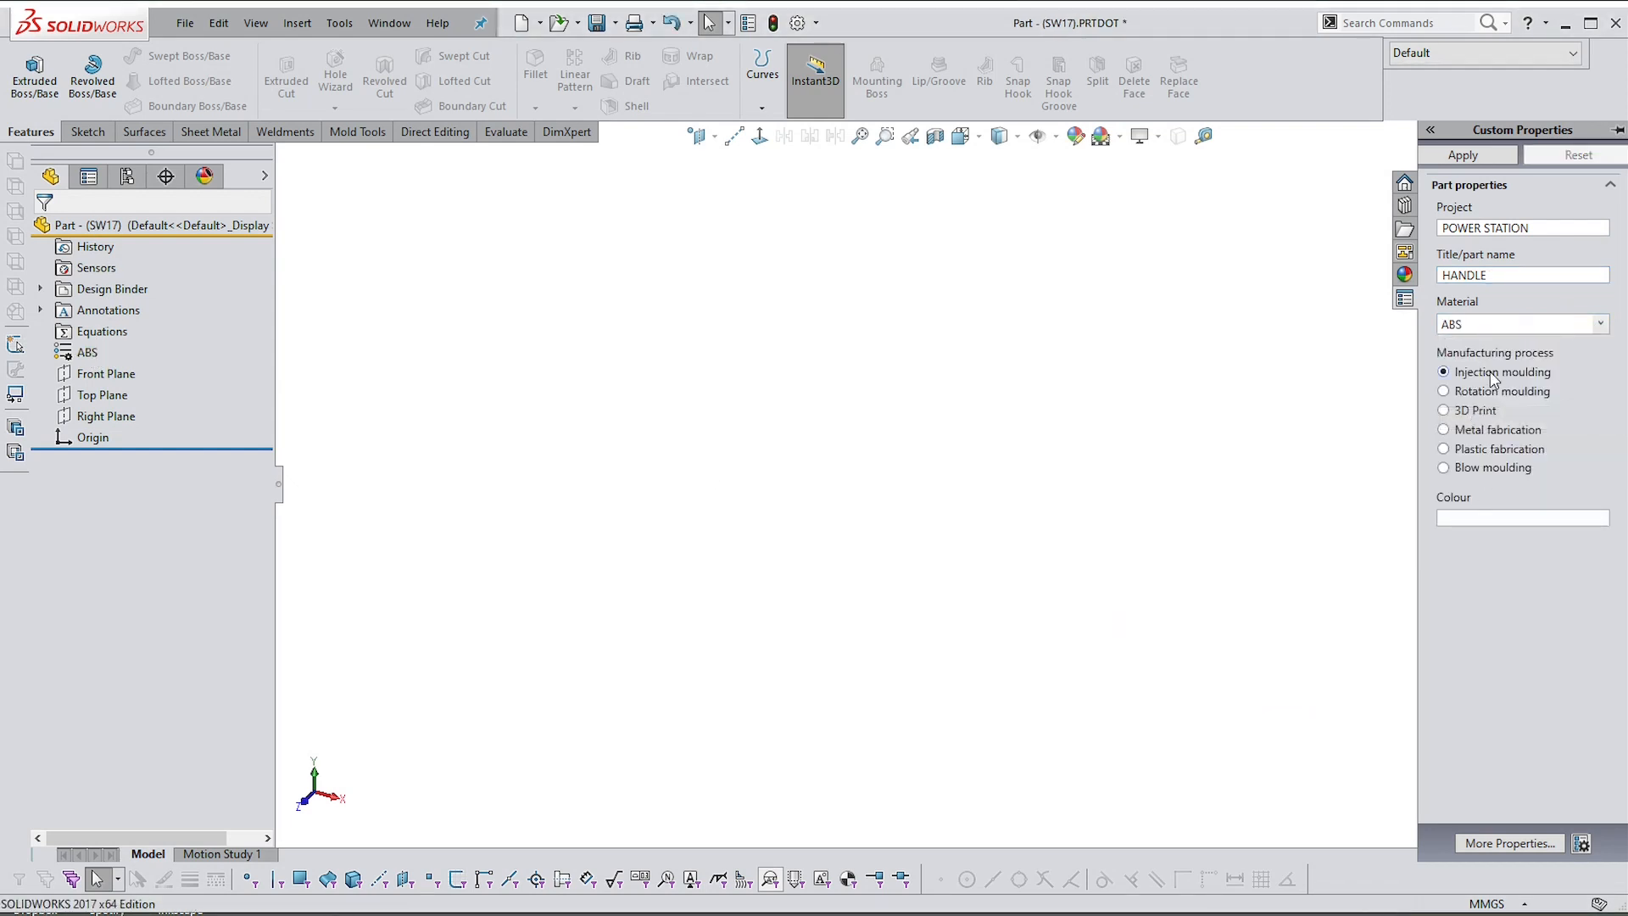
Try Rotation moulding and 3D Print as the manufacturing process, ending on Injection moulding
{"action": "left_click", "coordinate": [1445, 391]}
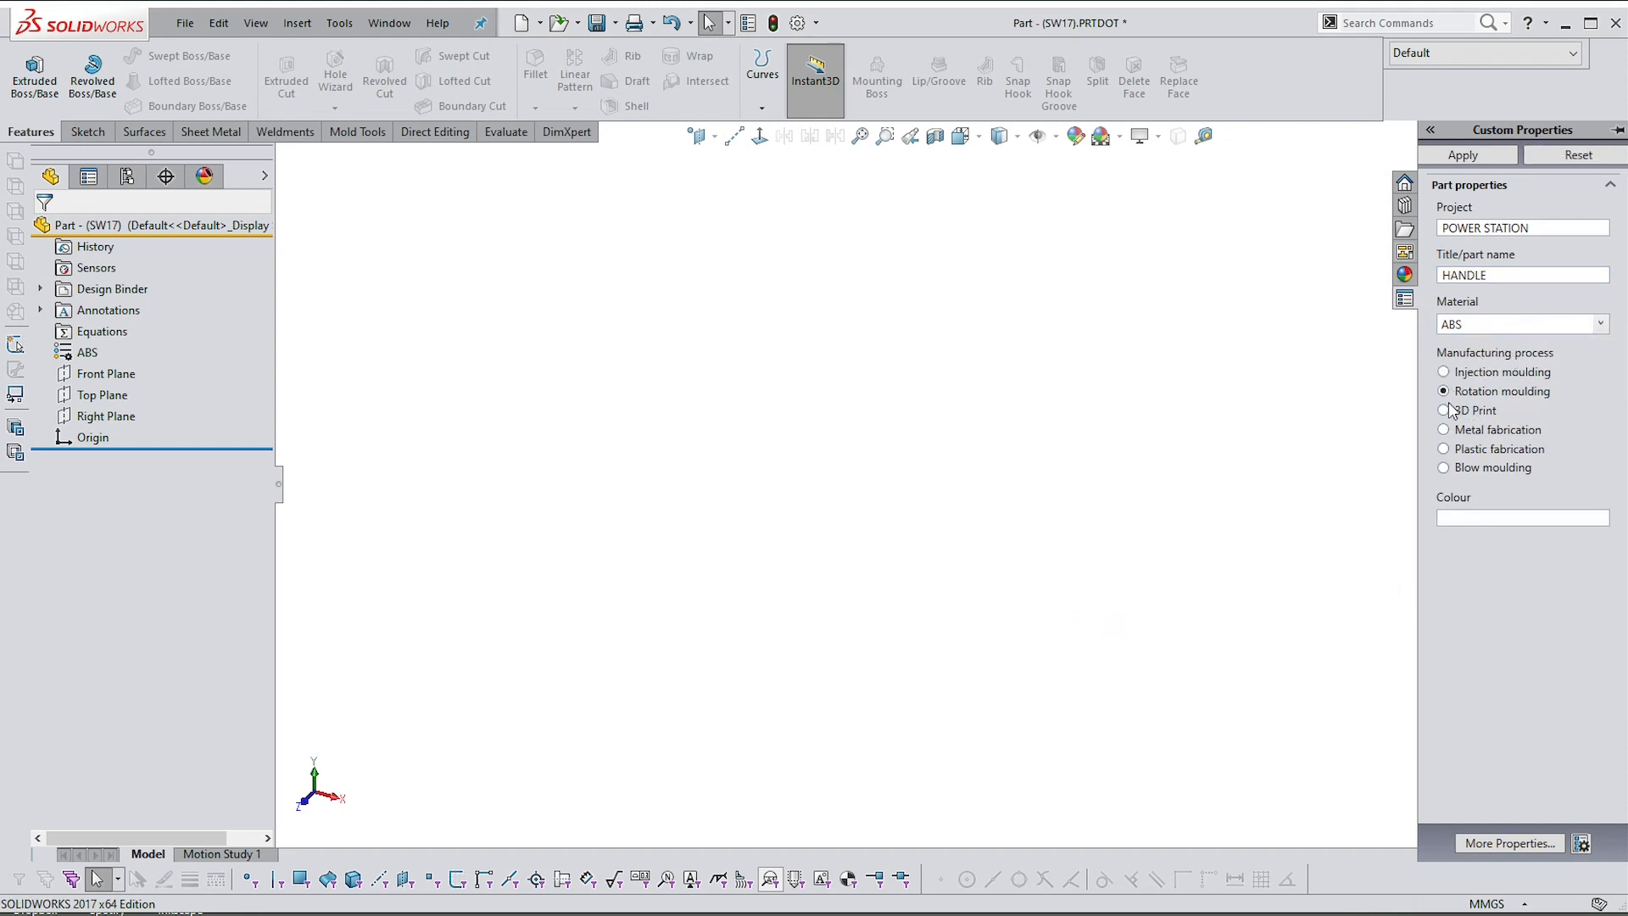
{"action": "left_click", "coordinate": [1444, 412]}
{"action": "left_click", "coordinate": [1444, 373]}
Switch to the web browser and look up the part's colour on Encycolorpedia and htmlcolorcodes.com, selecting hex code DADD9F
{"action": "left_click", "coordinate": [1470, 516]}
{"action": "left_click", "coordinate": [632, 915]}
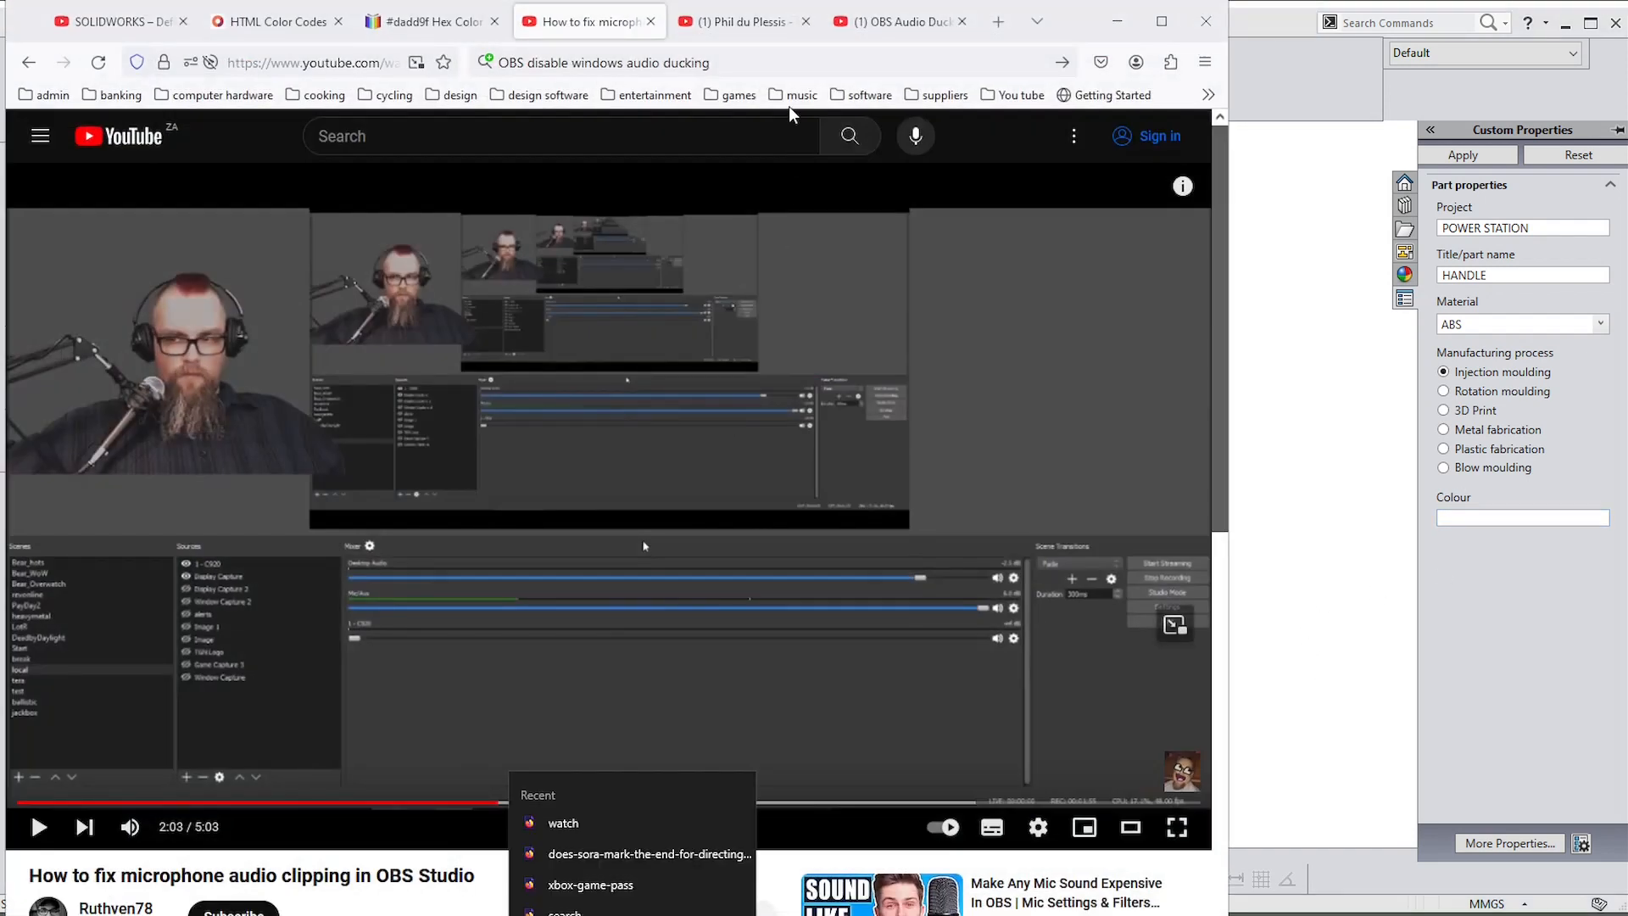
{"action": "left_click", "coordinate": [727, 29]}
{"action": "left_click", "coordinate": [456, 23]}
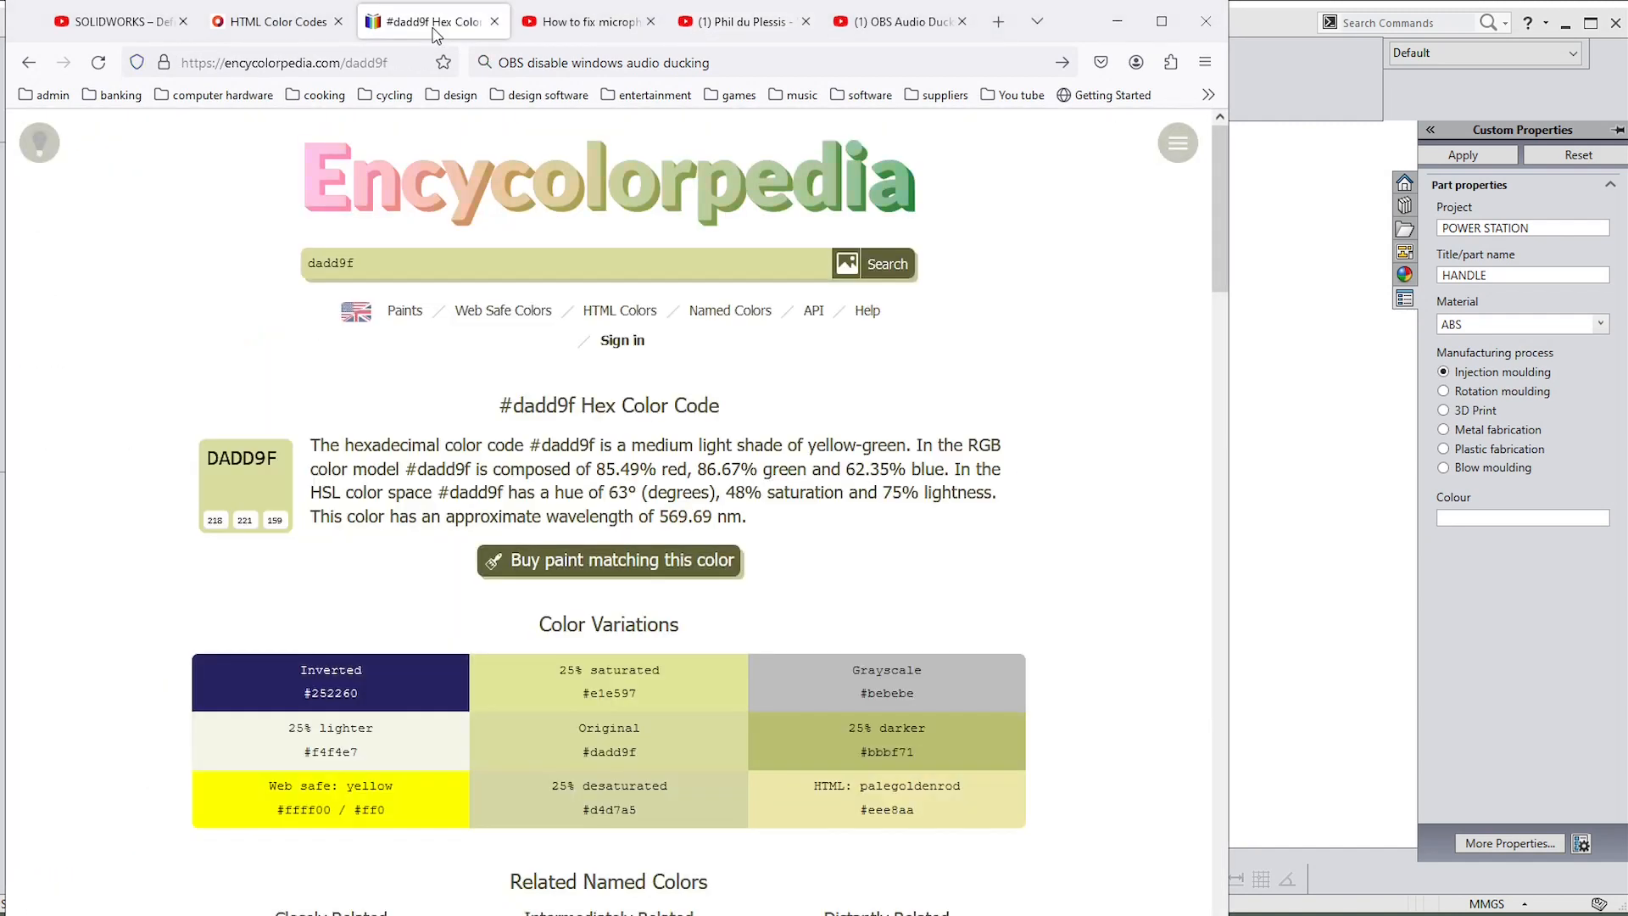
{"action": "left_click", "coordinate": [253, 31]}
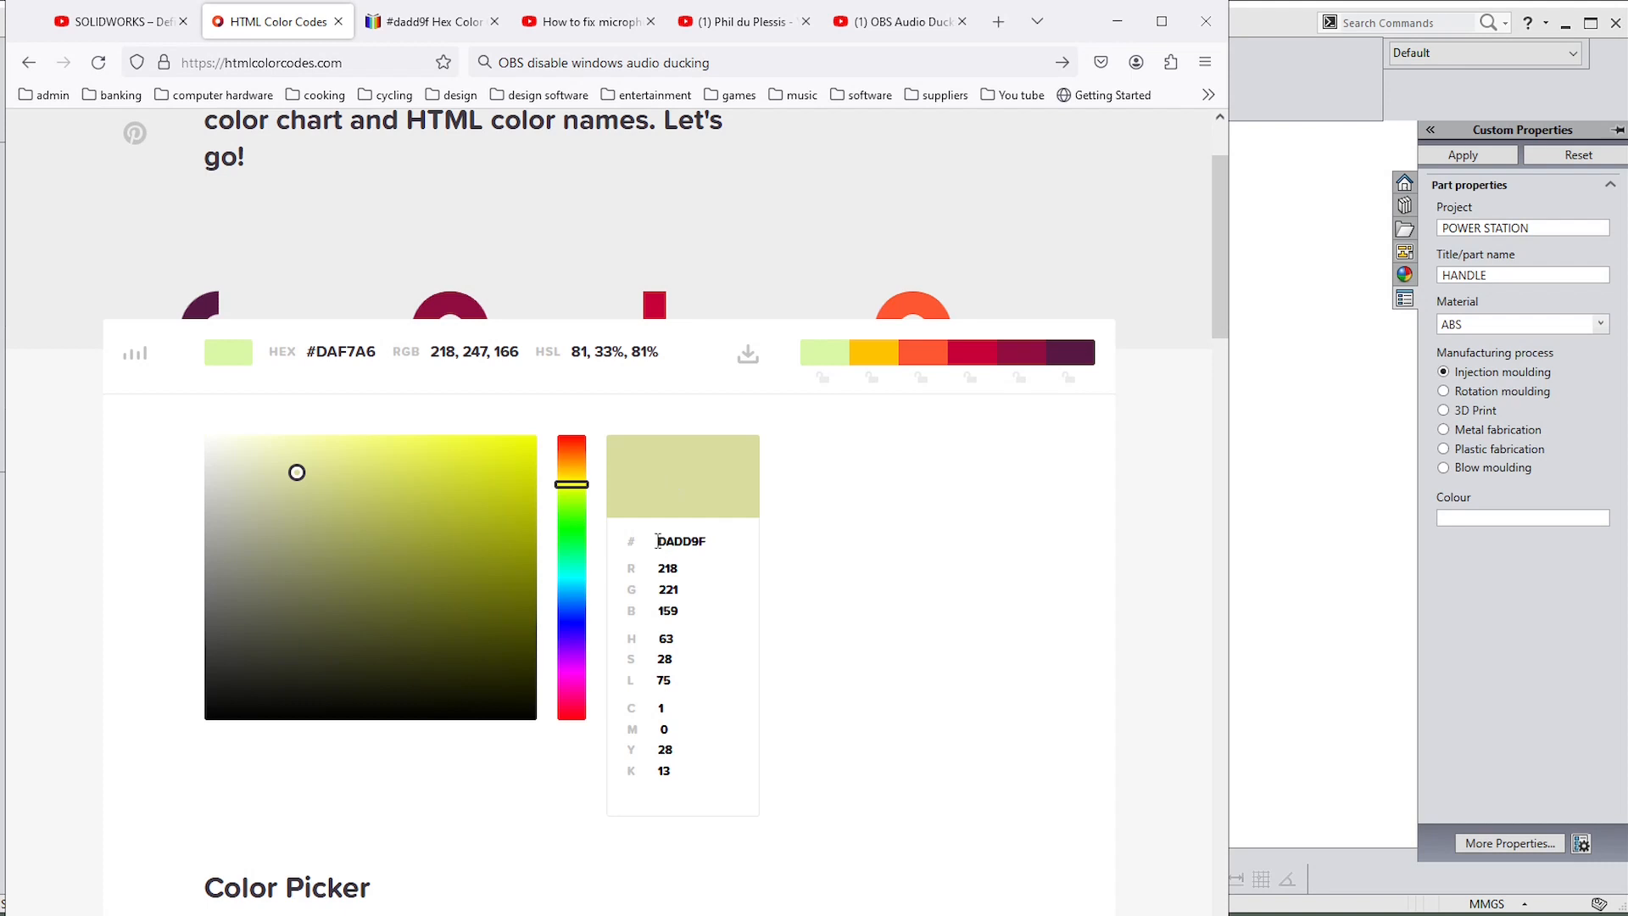
{"action": "left_click_drag", "start_coordinate": [658, 540], "coordinate": [716, 537]}
{"action": "left_click", "coordinate": [424, 22]}
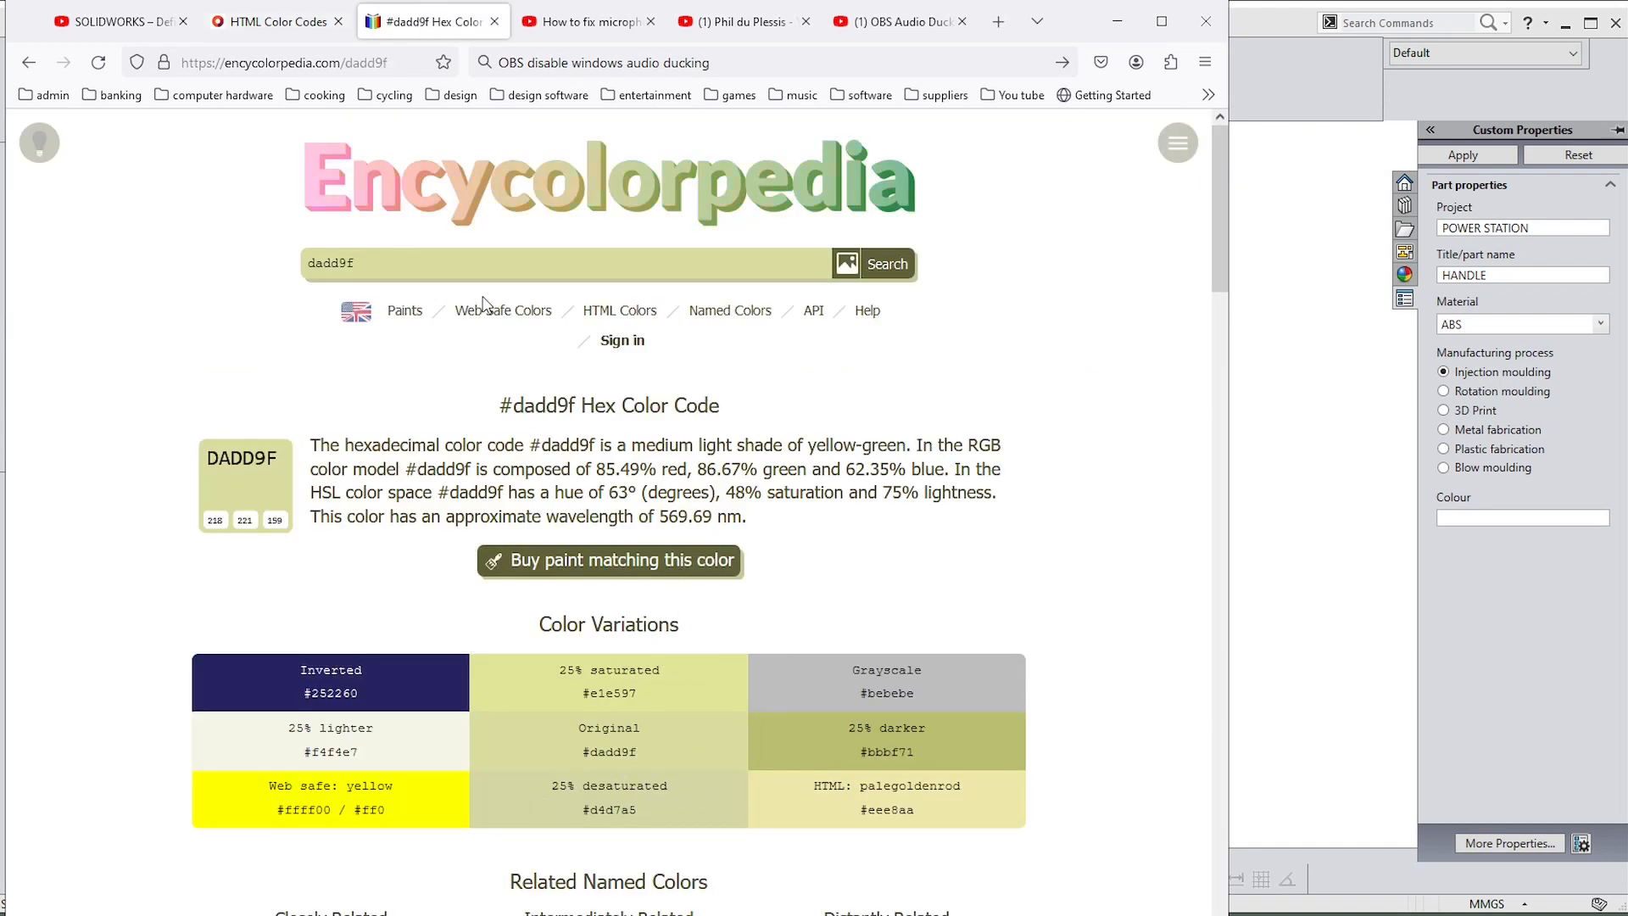
{"action": "left_click", "coordinate": [298, 21]}
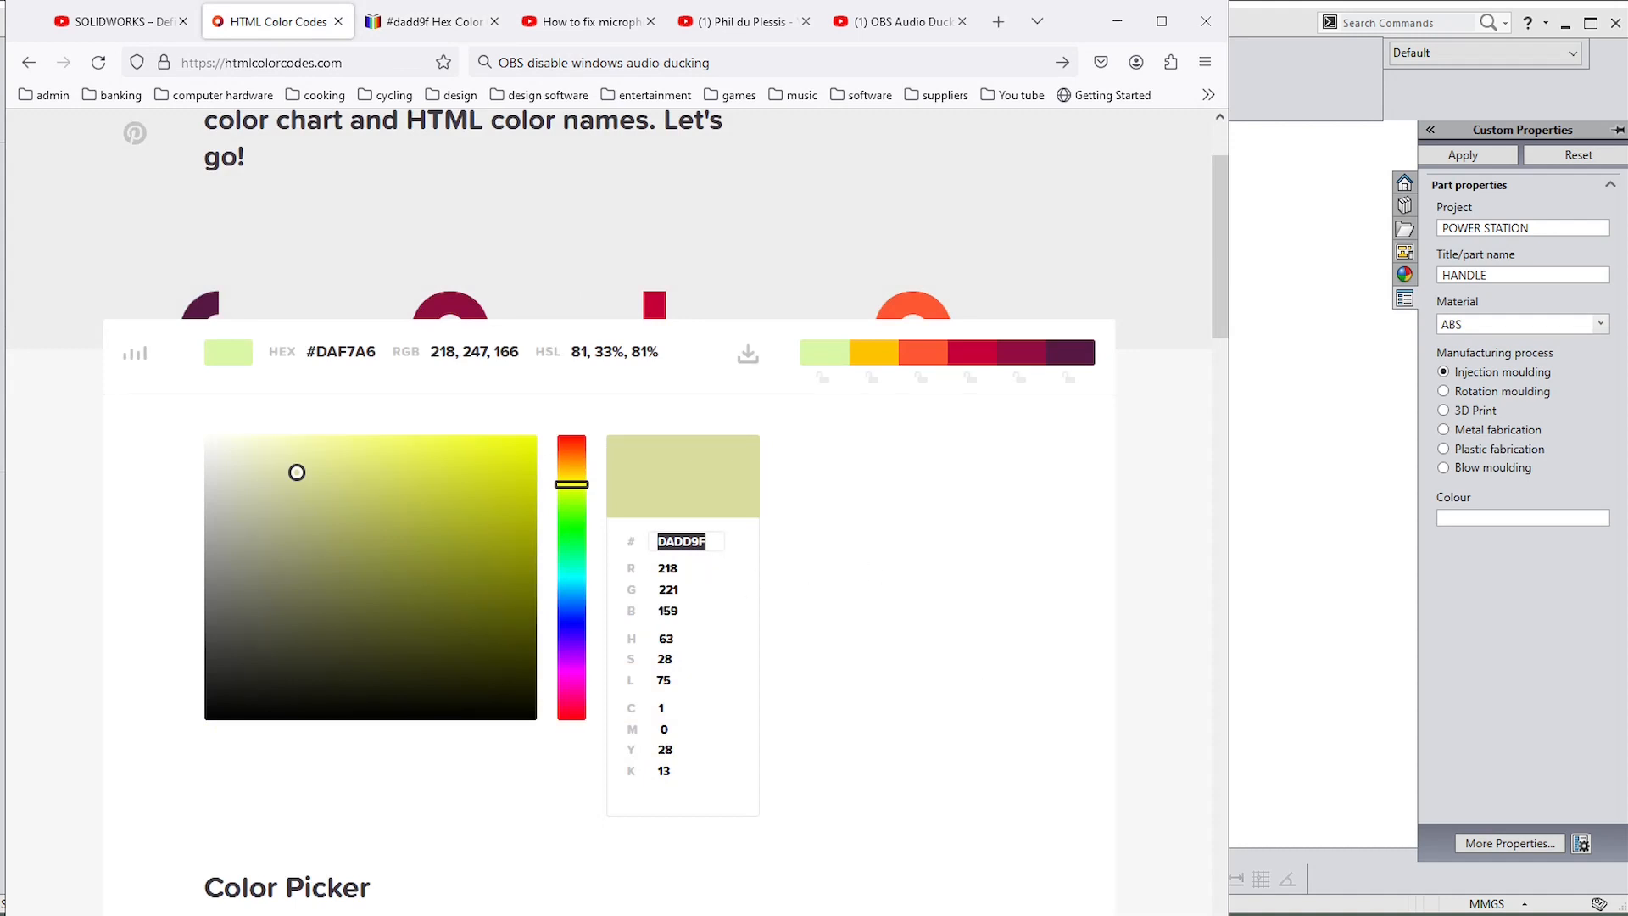
Return to SOLIDWORKS, enter DADF9F - GREEN EARTH as the colour, and apply the custom properties
{"action": "key", "text": "alt+Tab"}
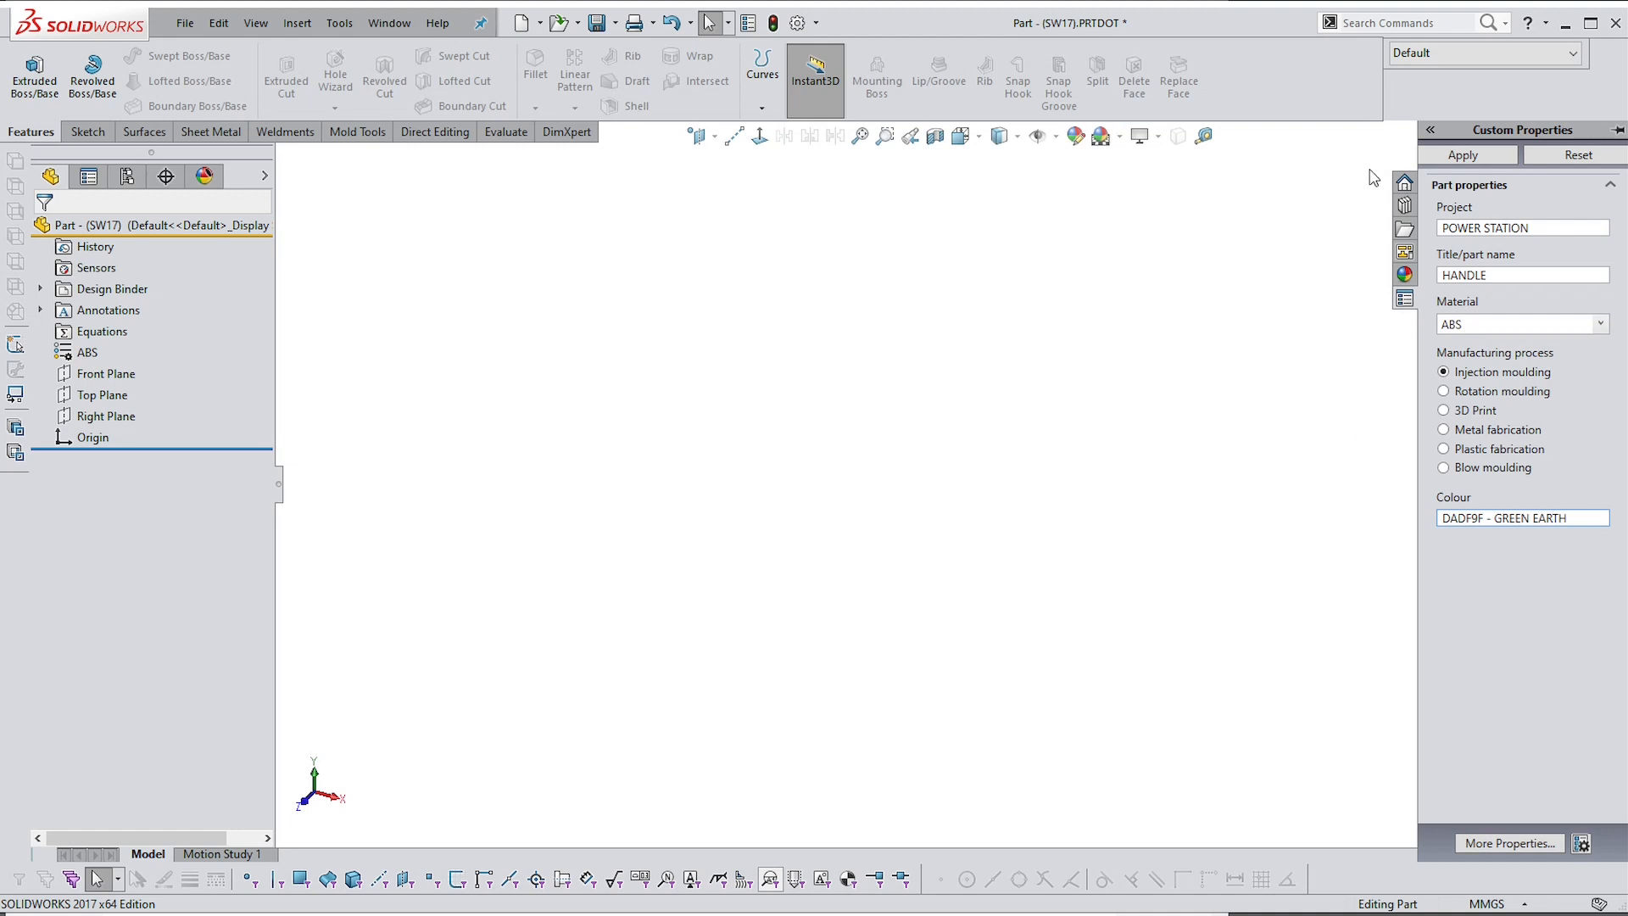
{"action": "left_click", "coordinate": [1451, 156]}
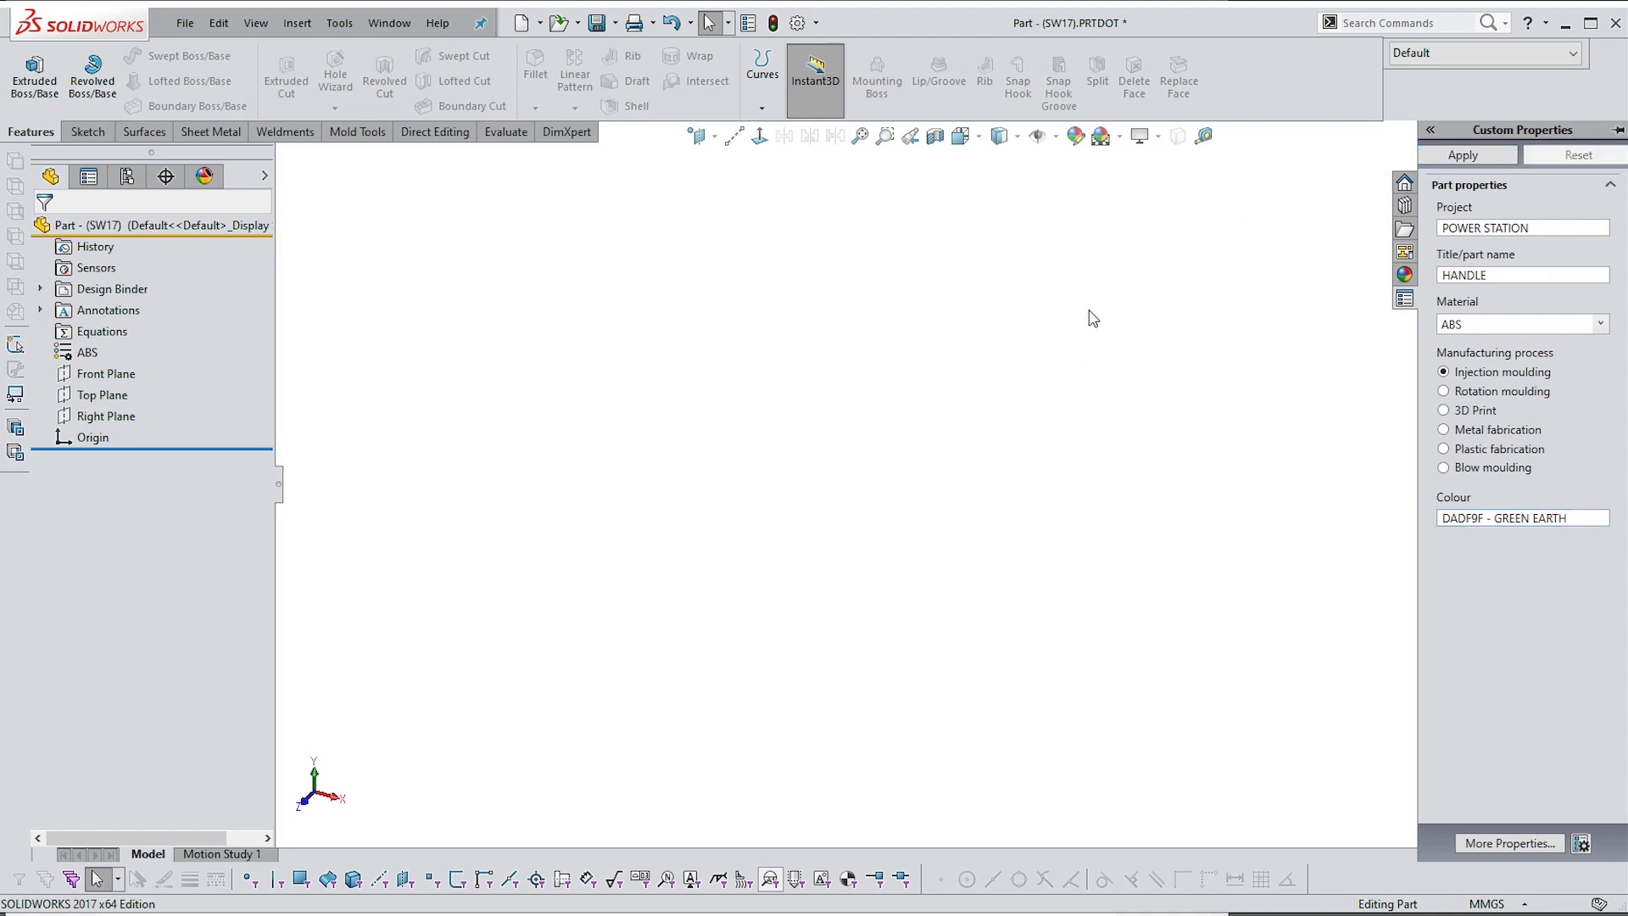
Review the configuration-specific entries in the part's file properties and close the summary information
{"action": "left_click", "coordinate": [97, 395]}
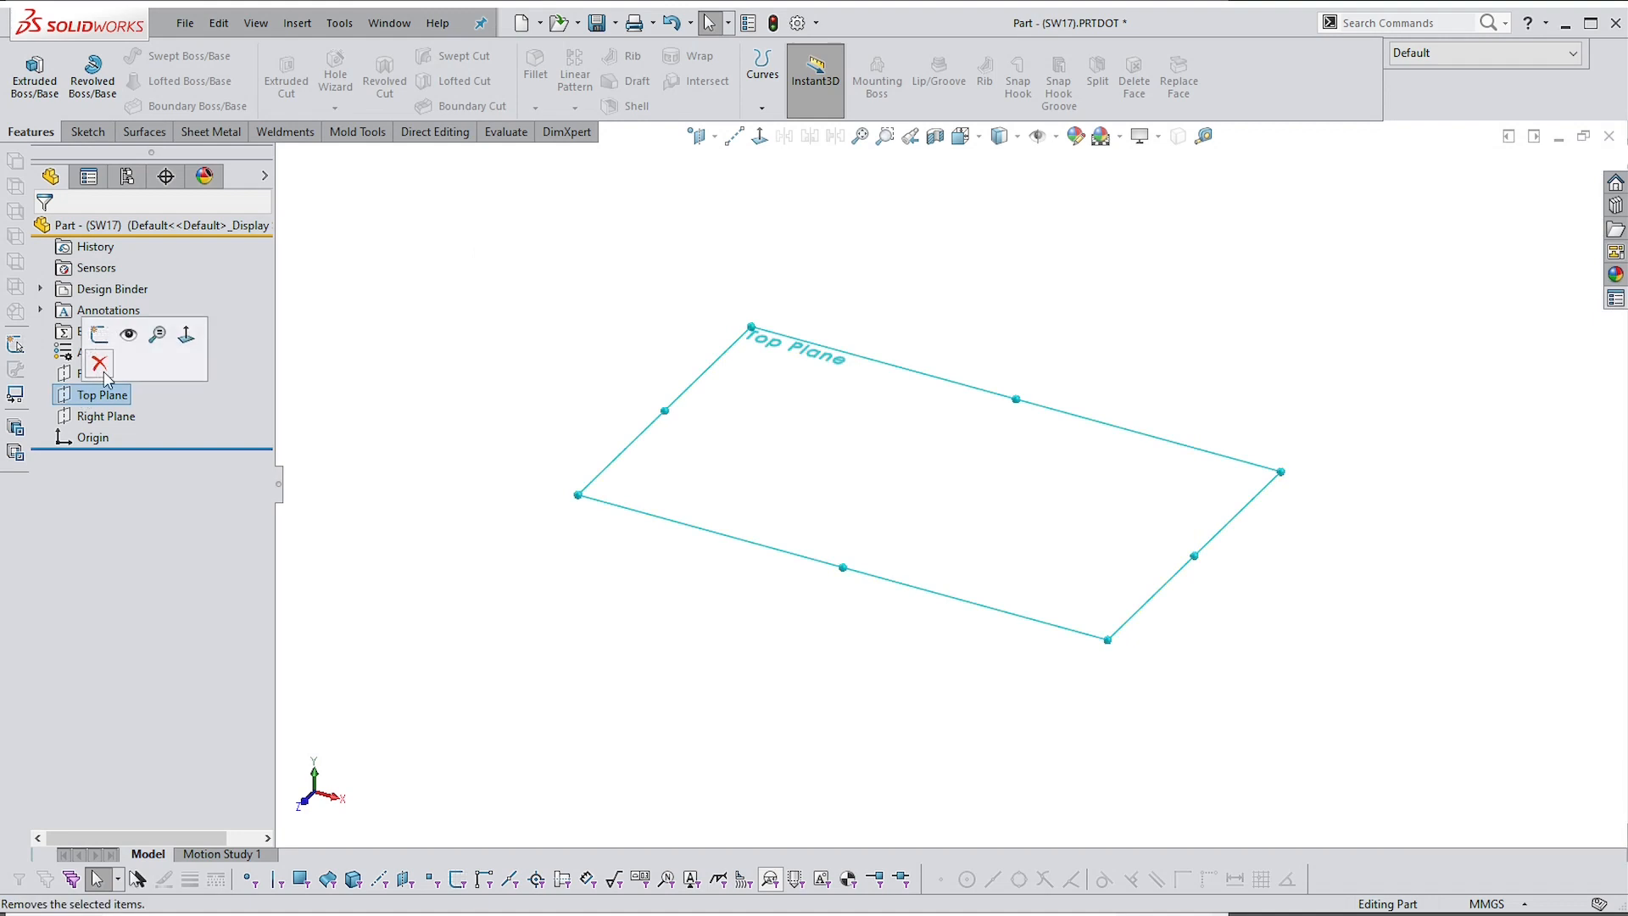
{"action": "left_click", "coordinate": [455, 322]}
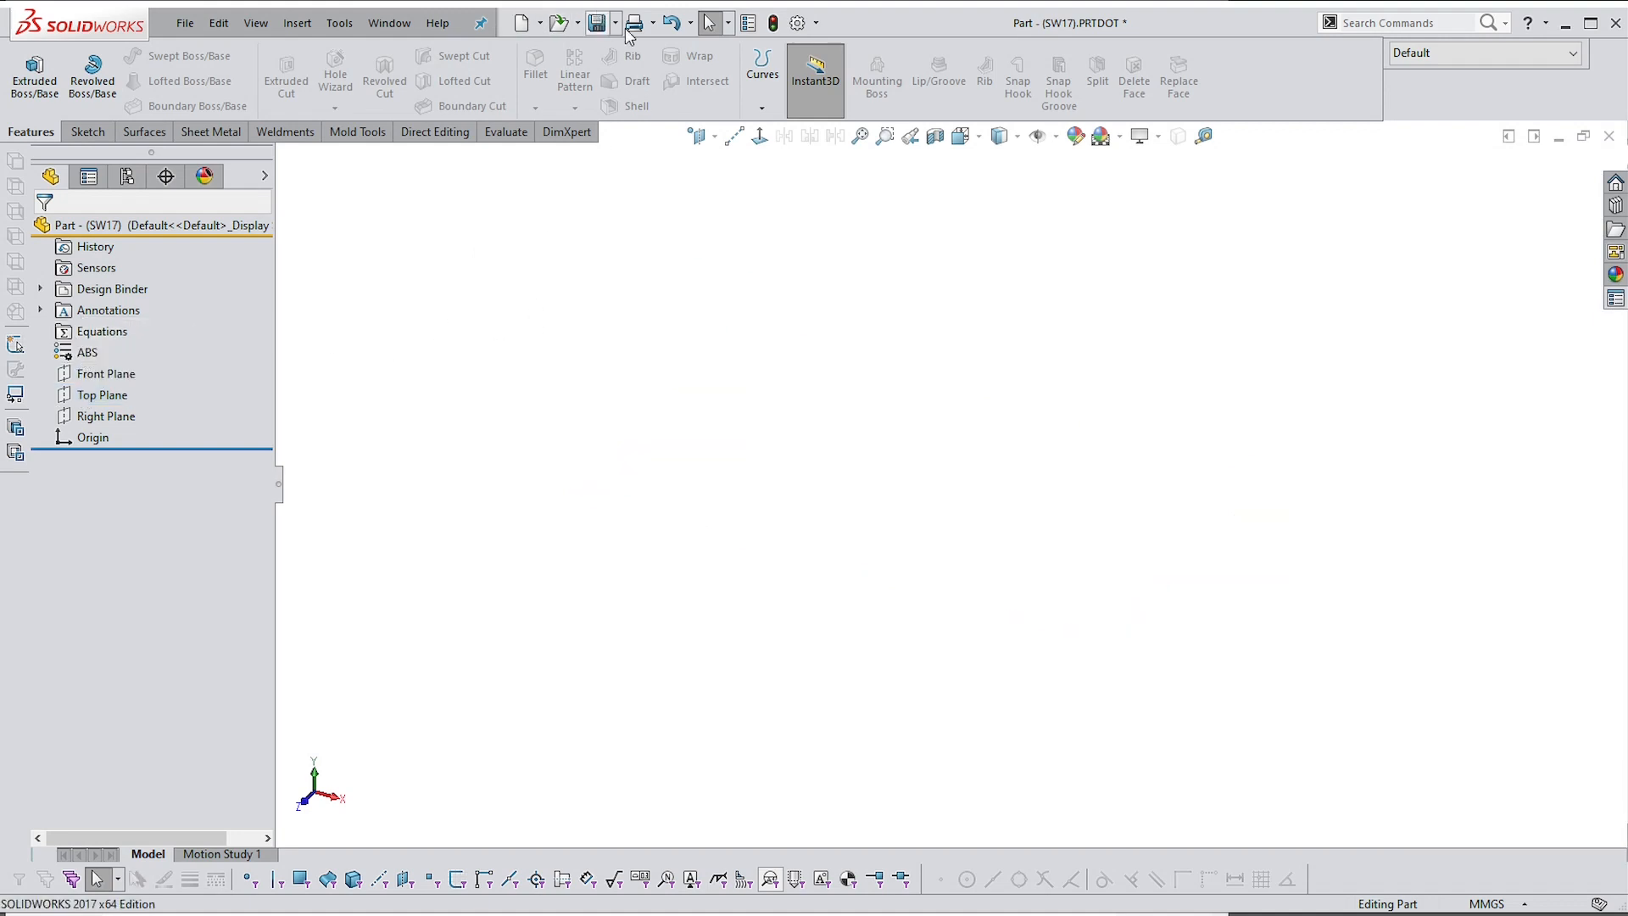
{"action": "left_click", "coordinate": [747, 23]}
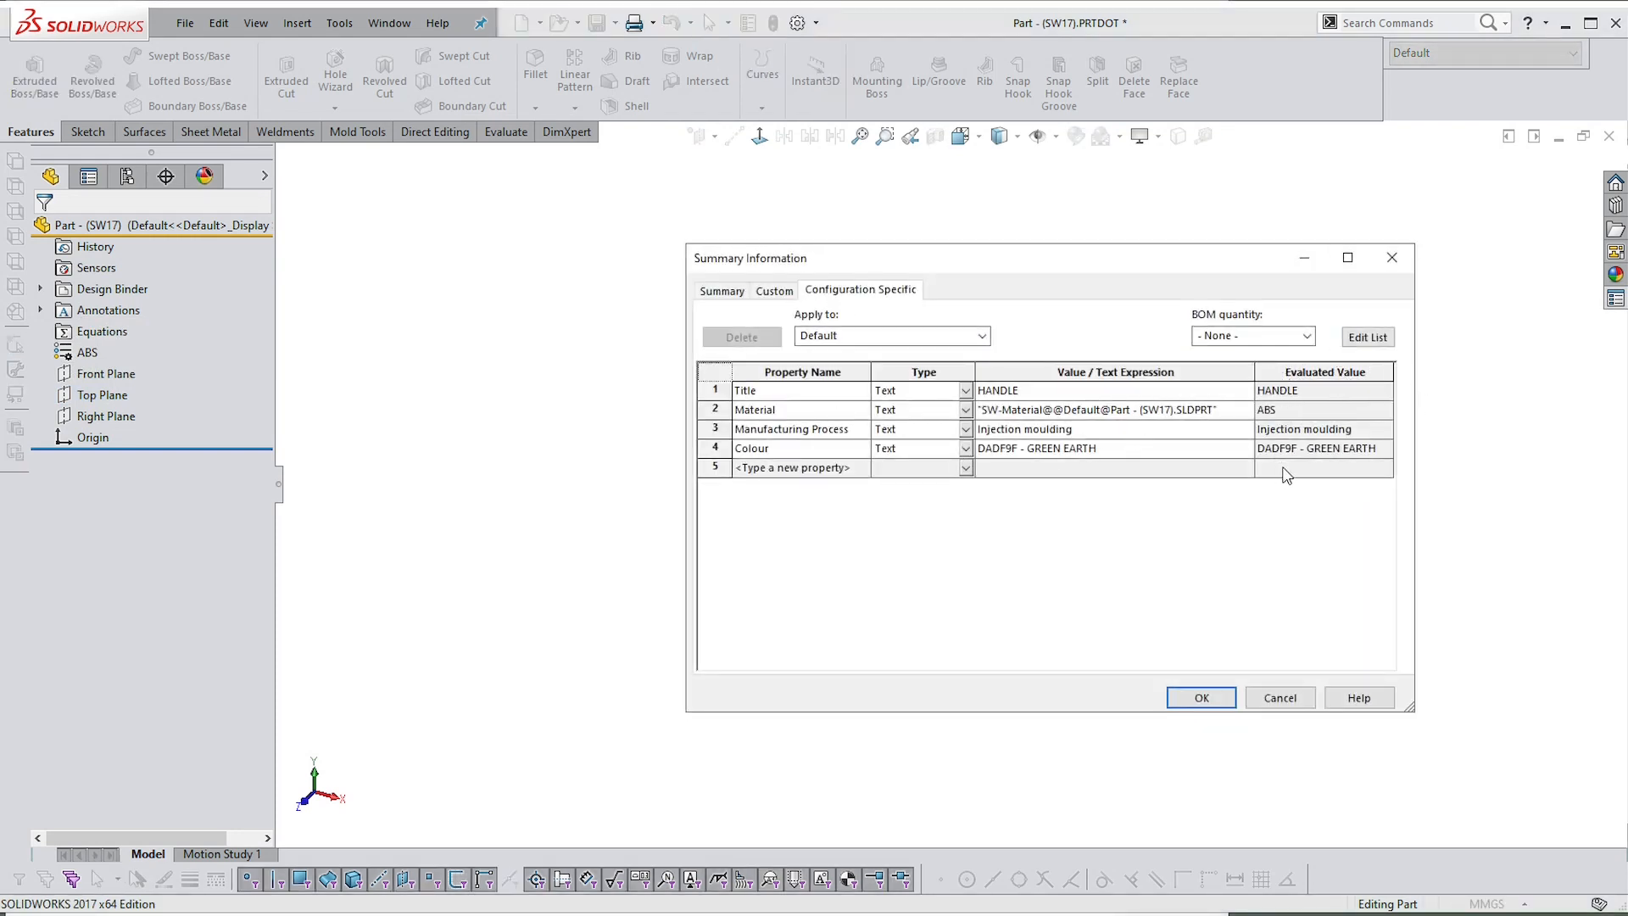
{"action": "left_click", "coordinate": [1218, 699]}
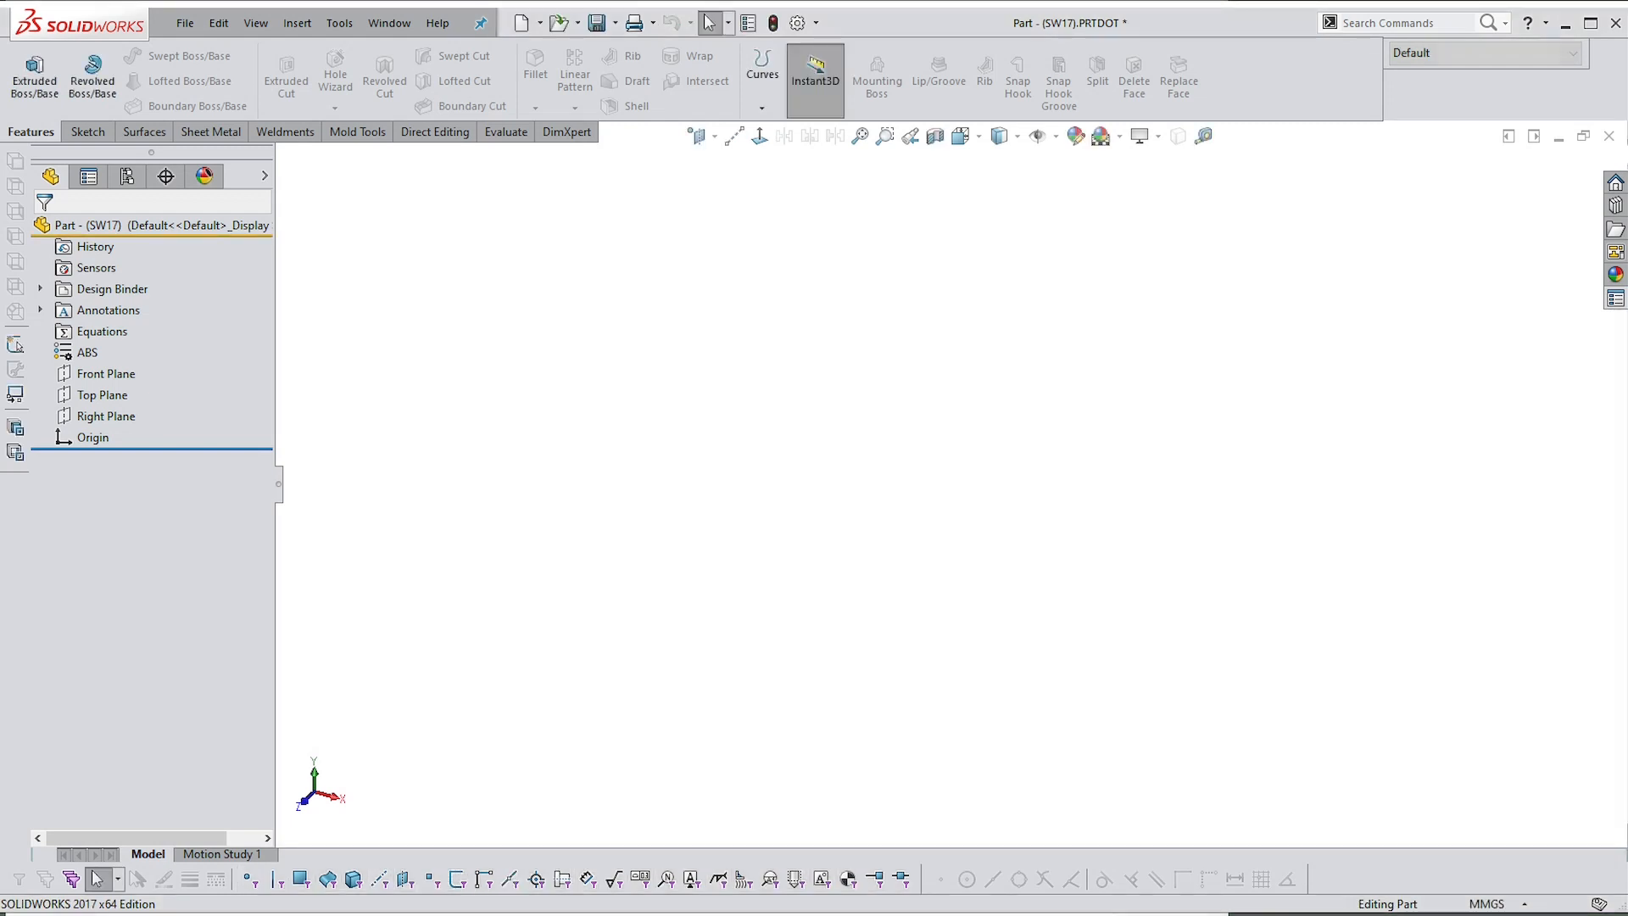
Start a sketch on the Top Plane and draw a centre rectangle about 5.9 mm wide from the origin
{"action": "left_click", "coordinate": [102, 396]}
{"action": "left_click", "coordinate": [121, 343]}
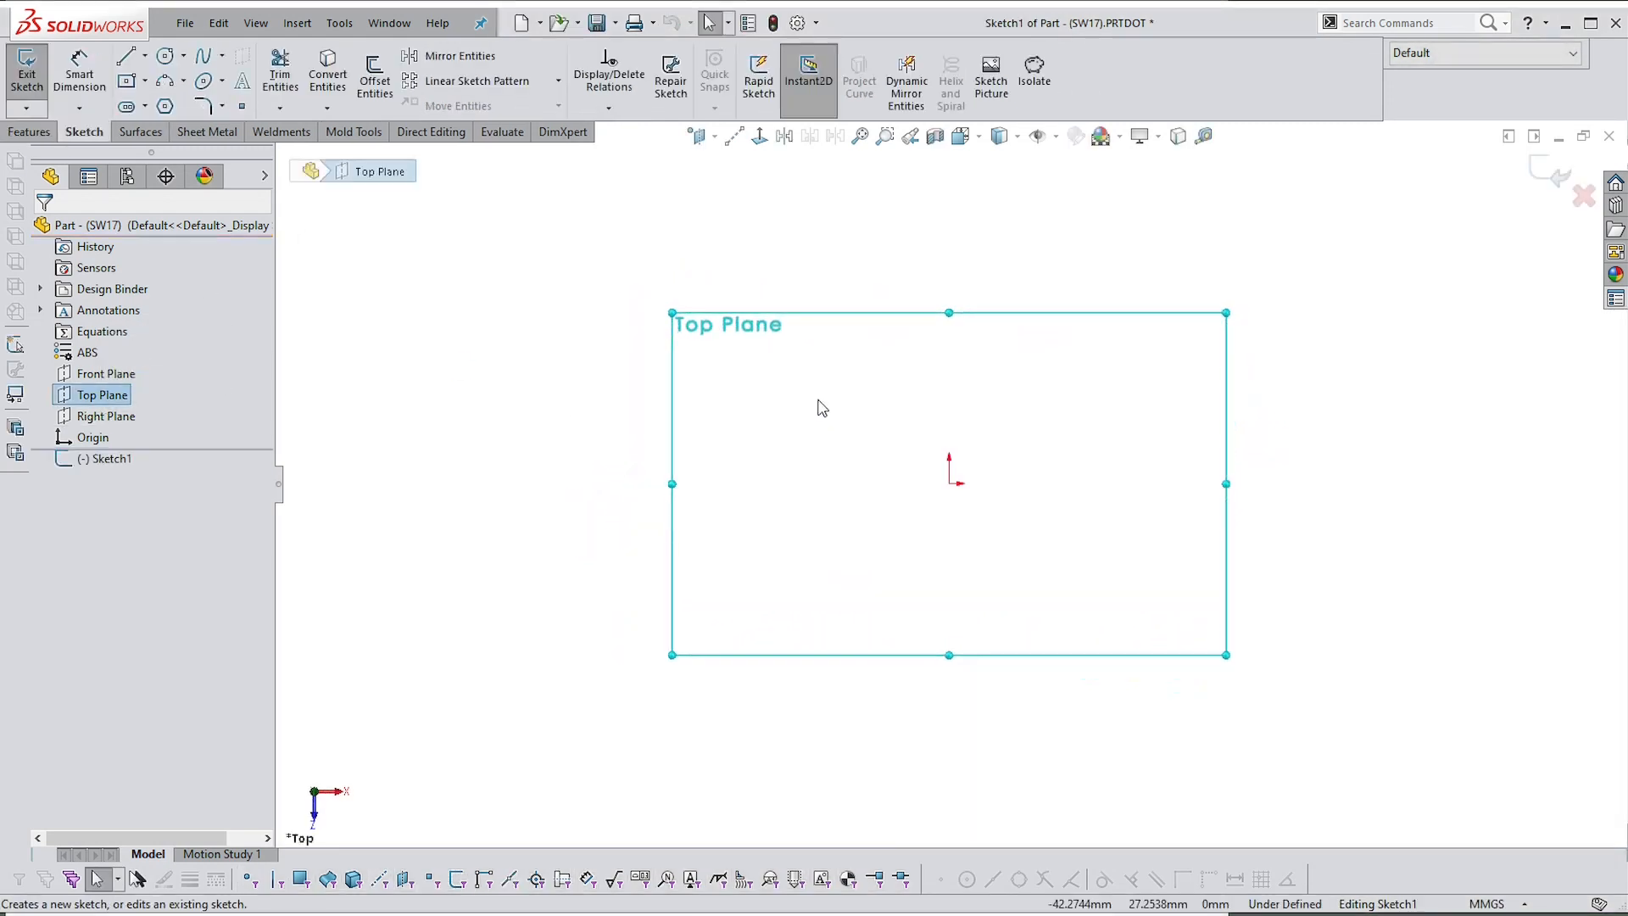
{"action": "key", "text": "s"}
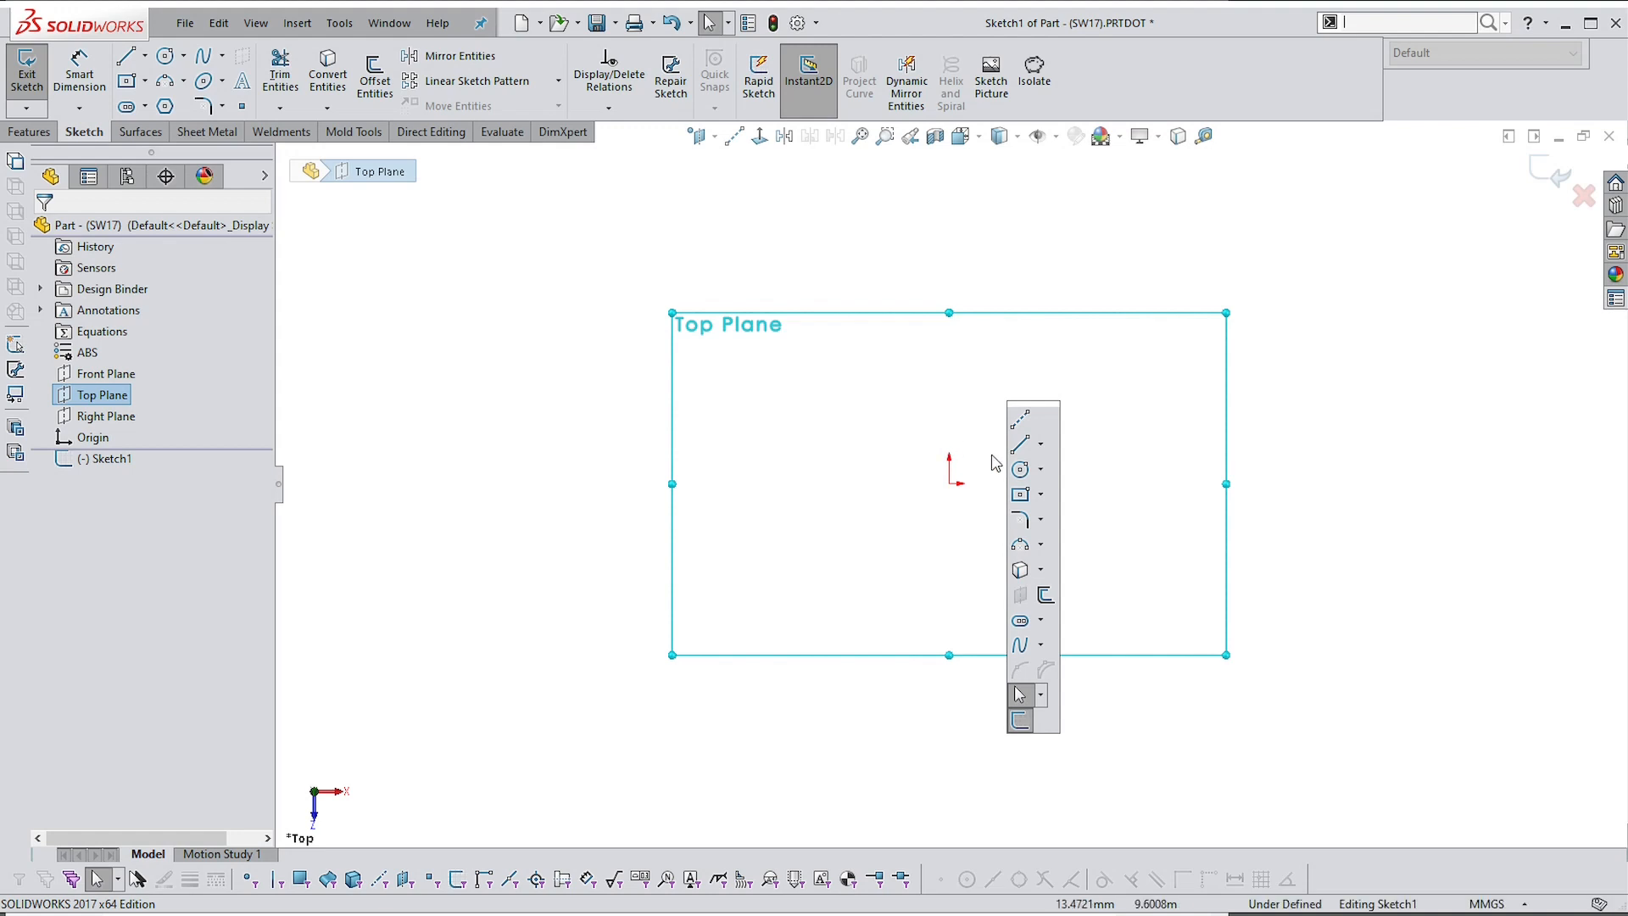
{"action": "left_click", "coordinate": [1020, 495]}
{"action": "left_click_drag", "start_coordinate": [949, 483], "coordinate": [958, 473]}
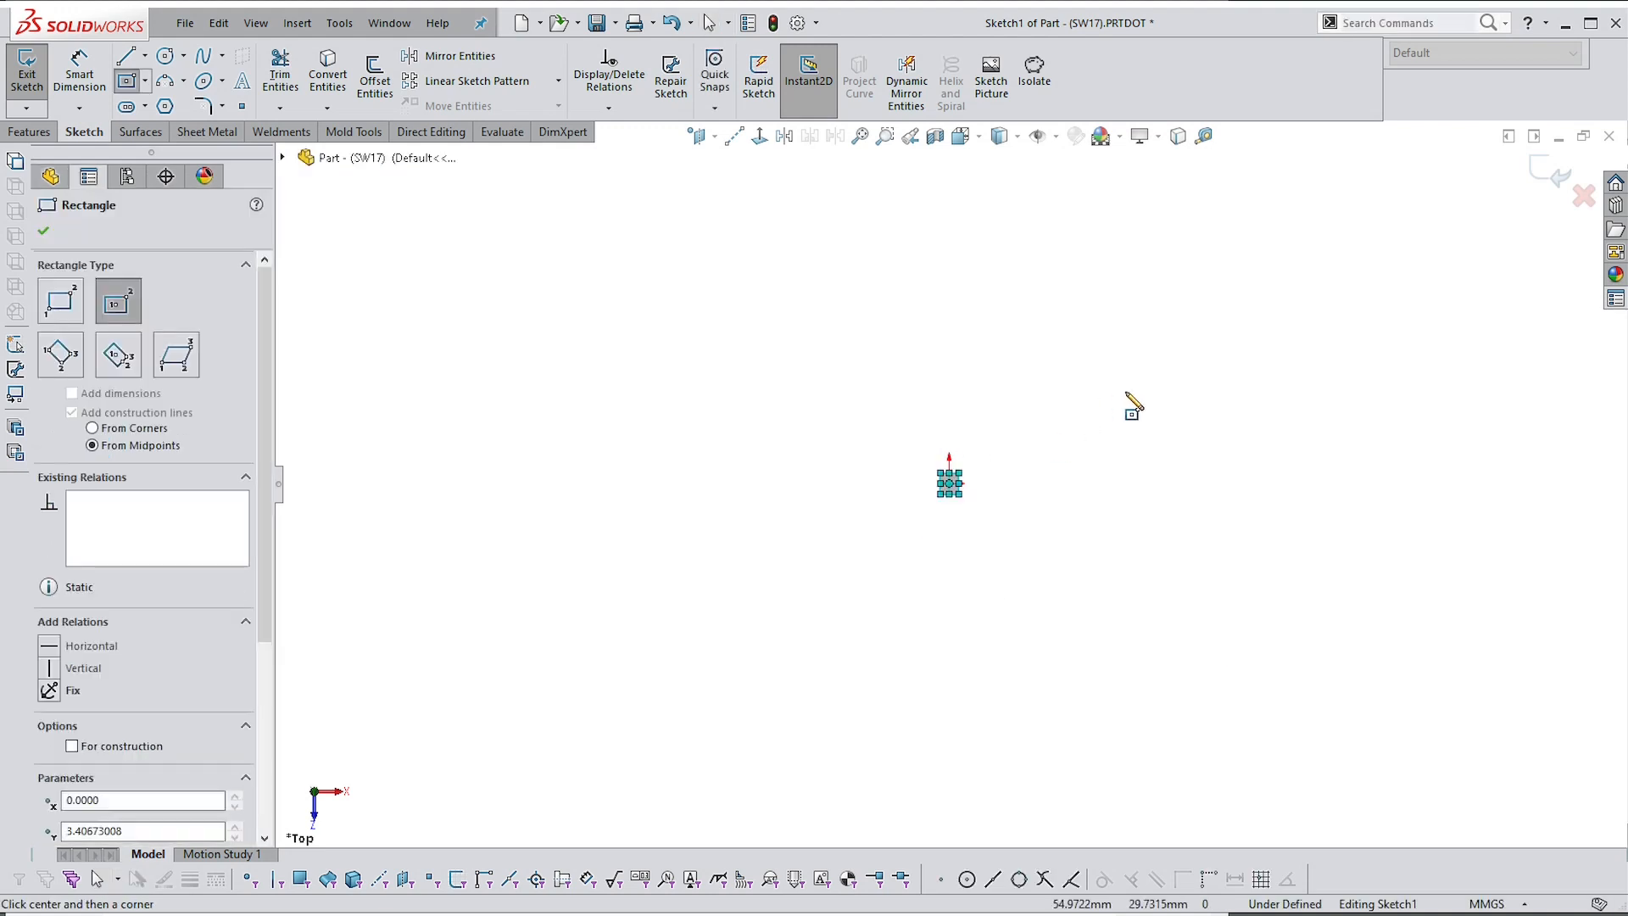
{"action": "scroll", "coordinate": [1014, 500], "scroll_direction": "down", "scroll_amount": 1}
{"action": "key", "text": "Escape"}
Dimension the rectangle's upper horizontal edge to 88 mm
{"action": "right_click_drag", "start_coordinate": [1027, 454], "coordinate": [979, 292]}
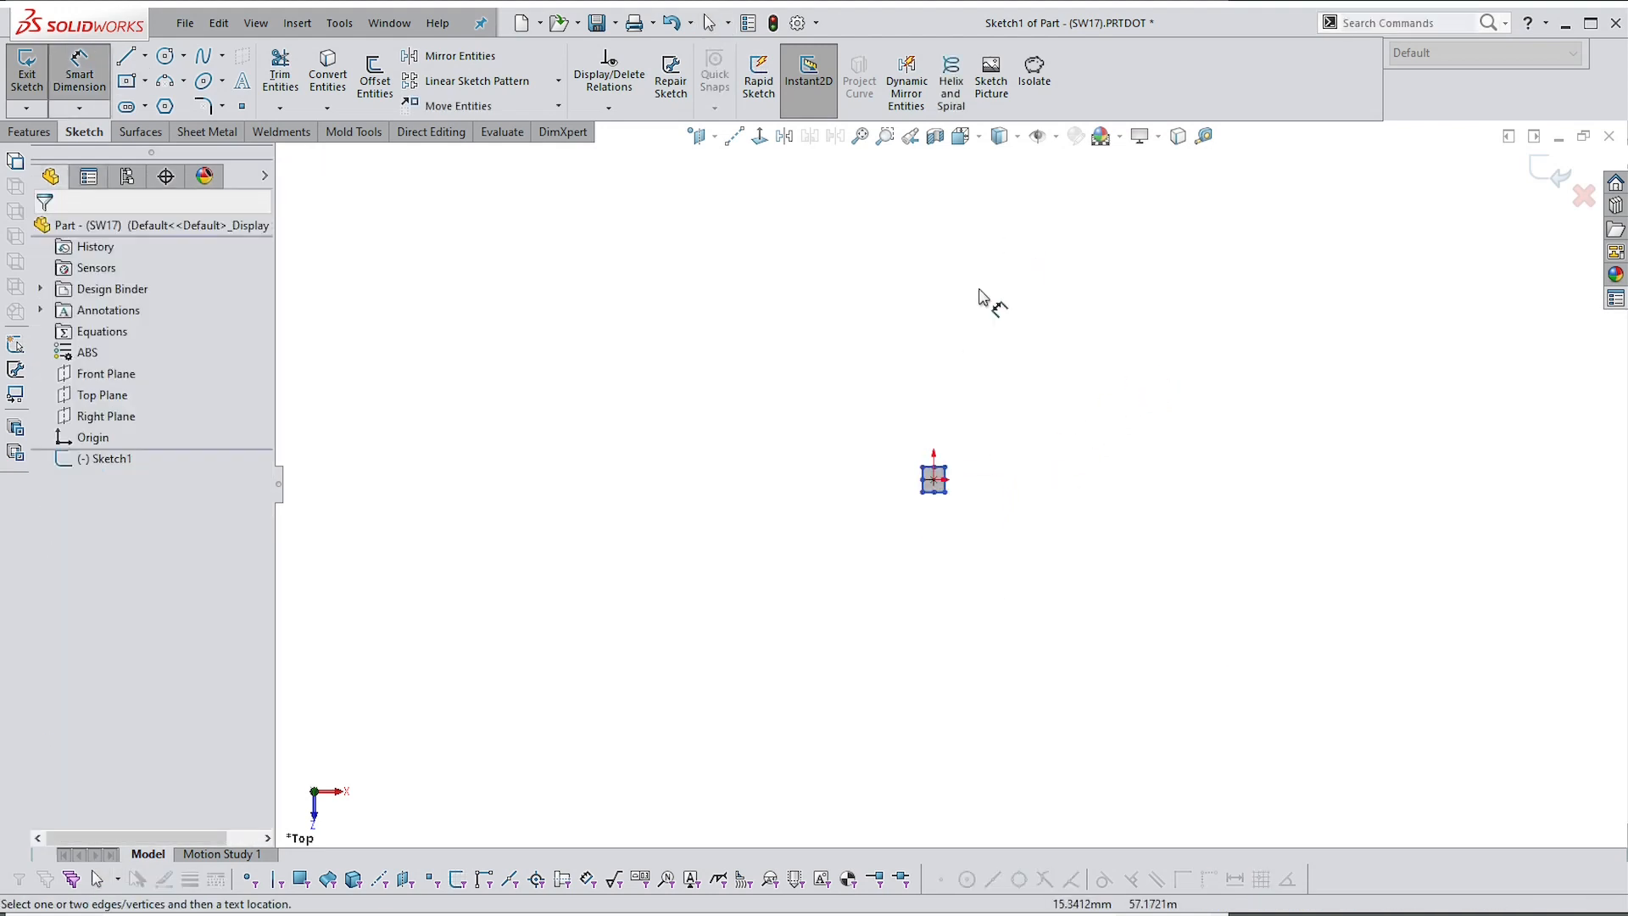
{"action": "scroll", "coordinate": [973, 459], "scroll_direction": "down", "scroll_amount": 4}
{"action": "left_click", "coordinate": [950, 455]}
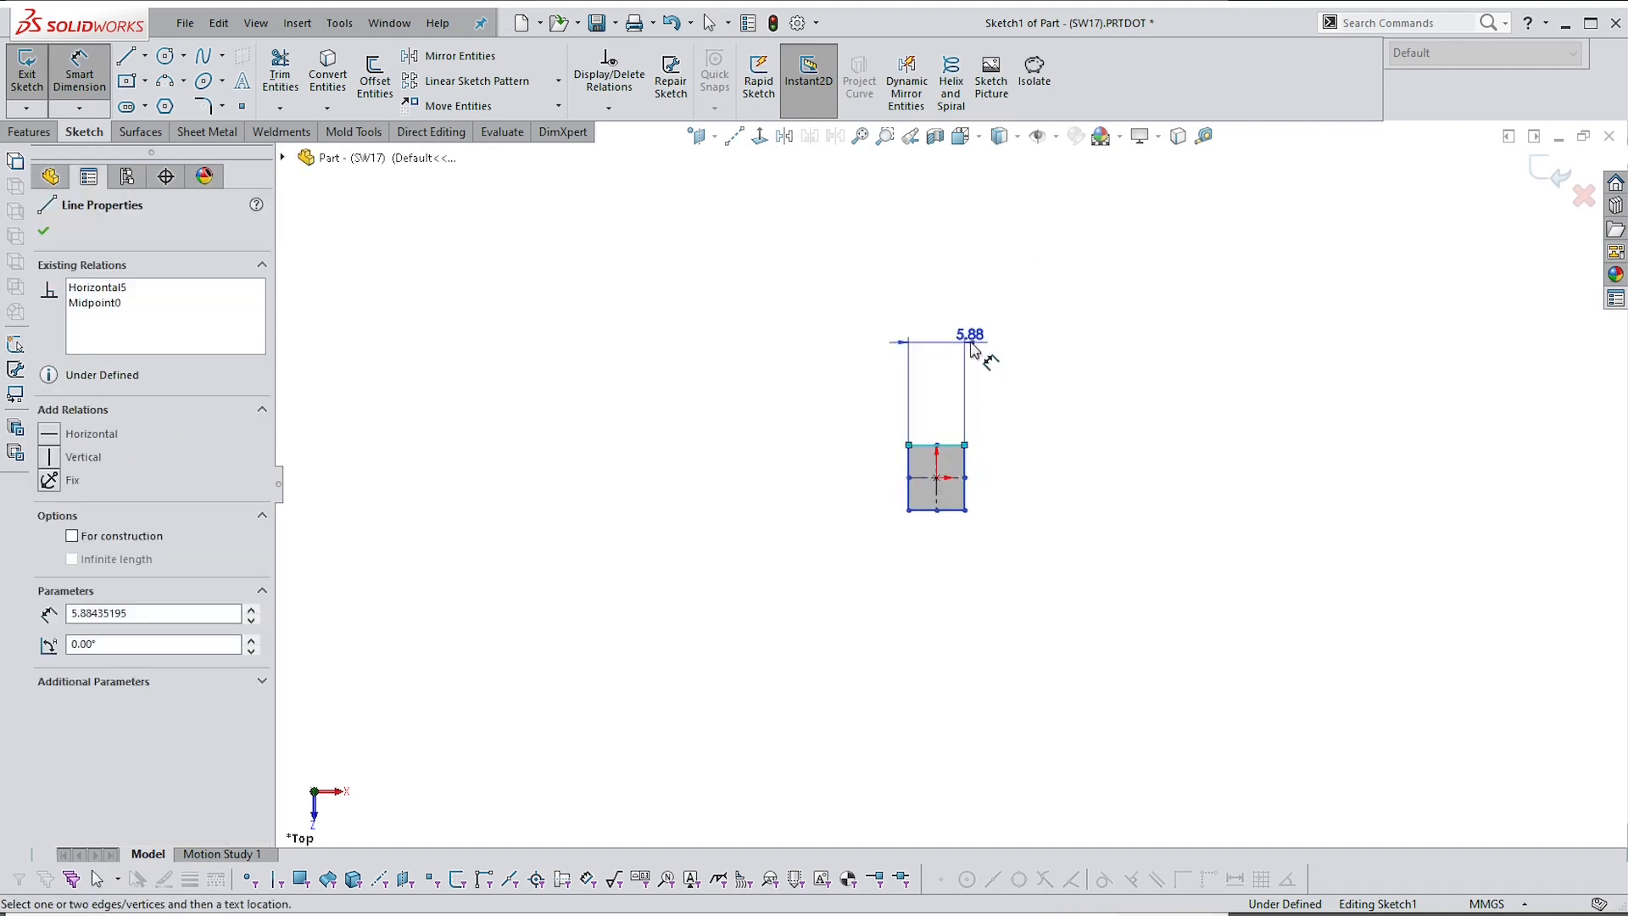
{"action": "left_click", "coordinate": [947, 360]}
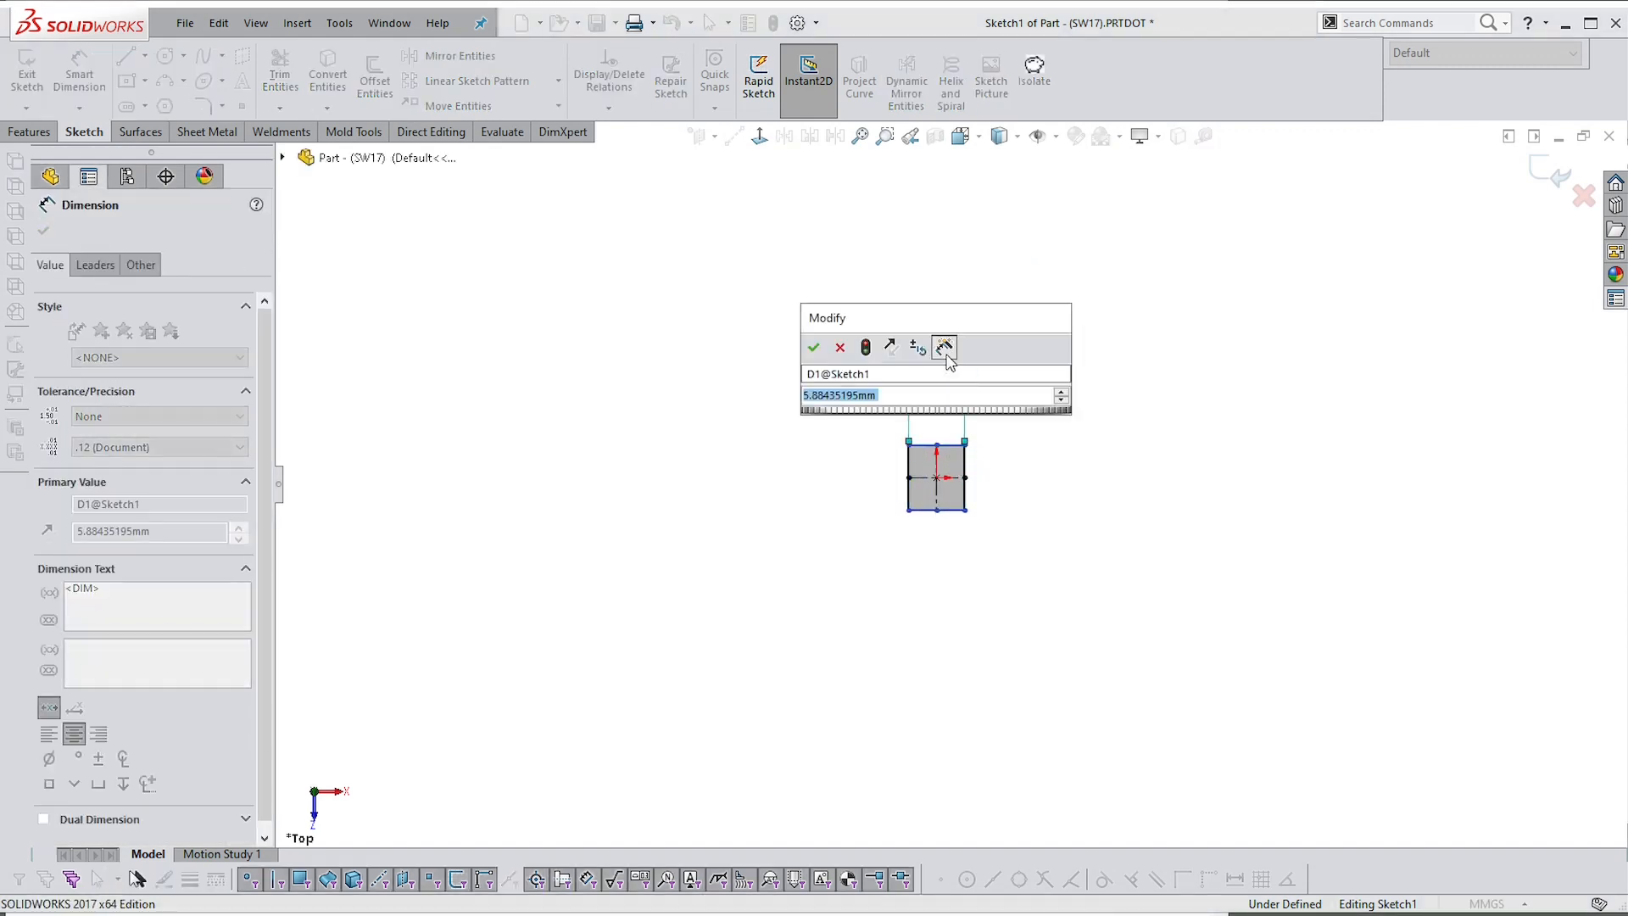
{"action": "type", "text": "88"}
{"action": "key", "text": "Return"}
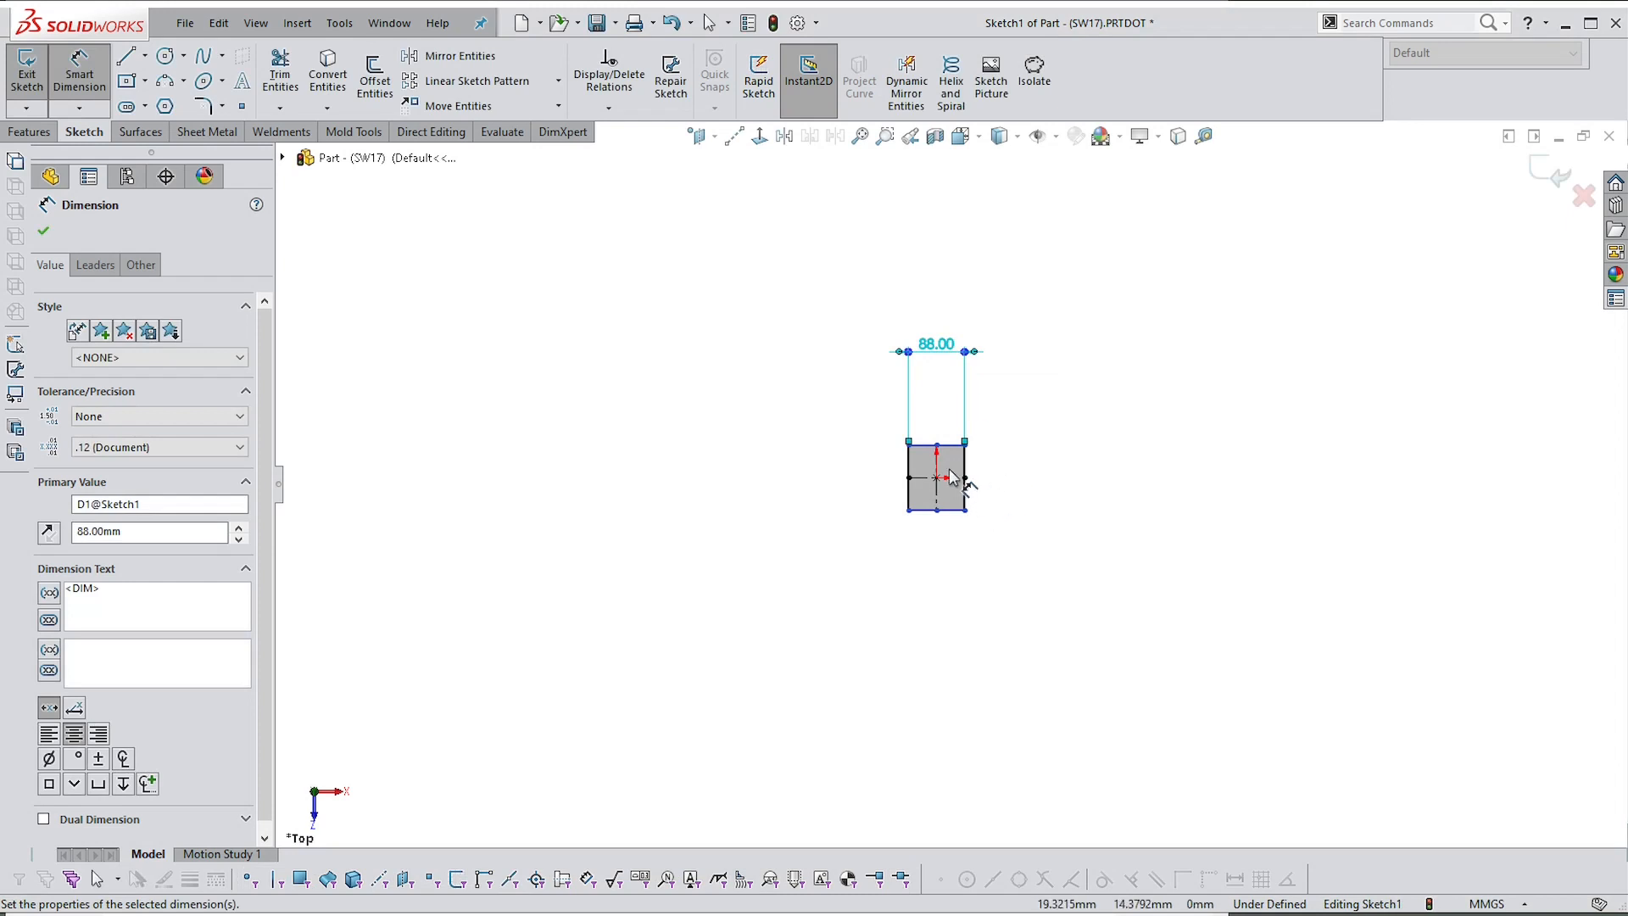
Dimension the distance between the rectangle's two horizontal edges to 65 mm and exit the sketch
{"action": "left_click", "coordinate": [926, 444]}
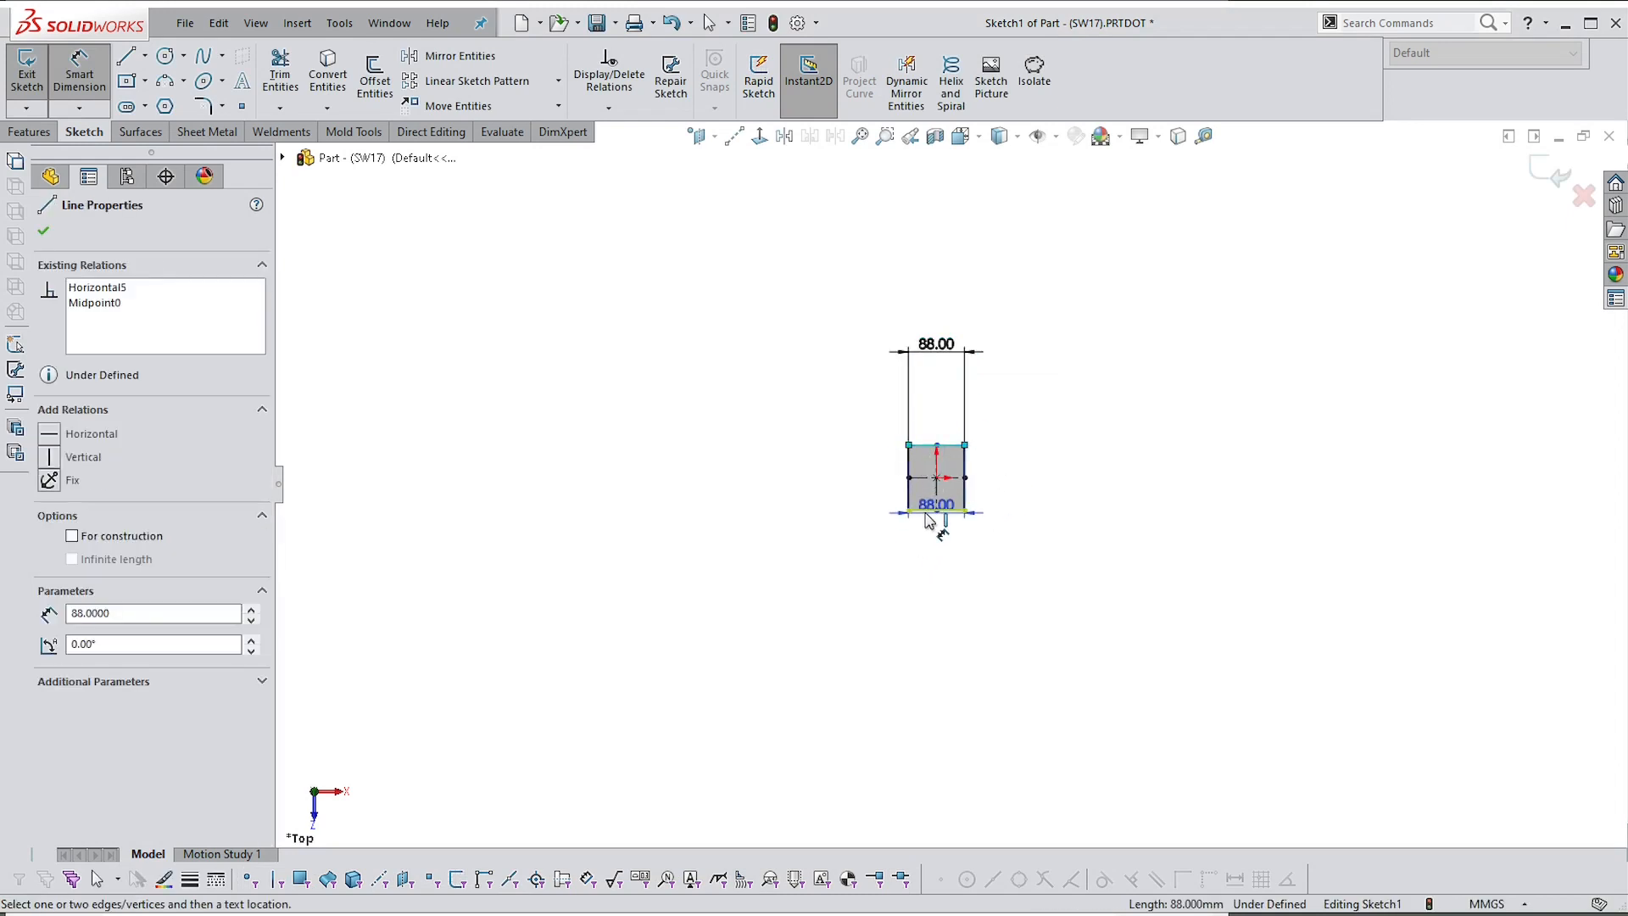
{"action": "left_click", "coordinate": [937, 511]}
{"action": "left_click", "coordinate": [776, 494]}
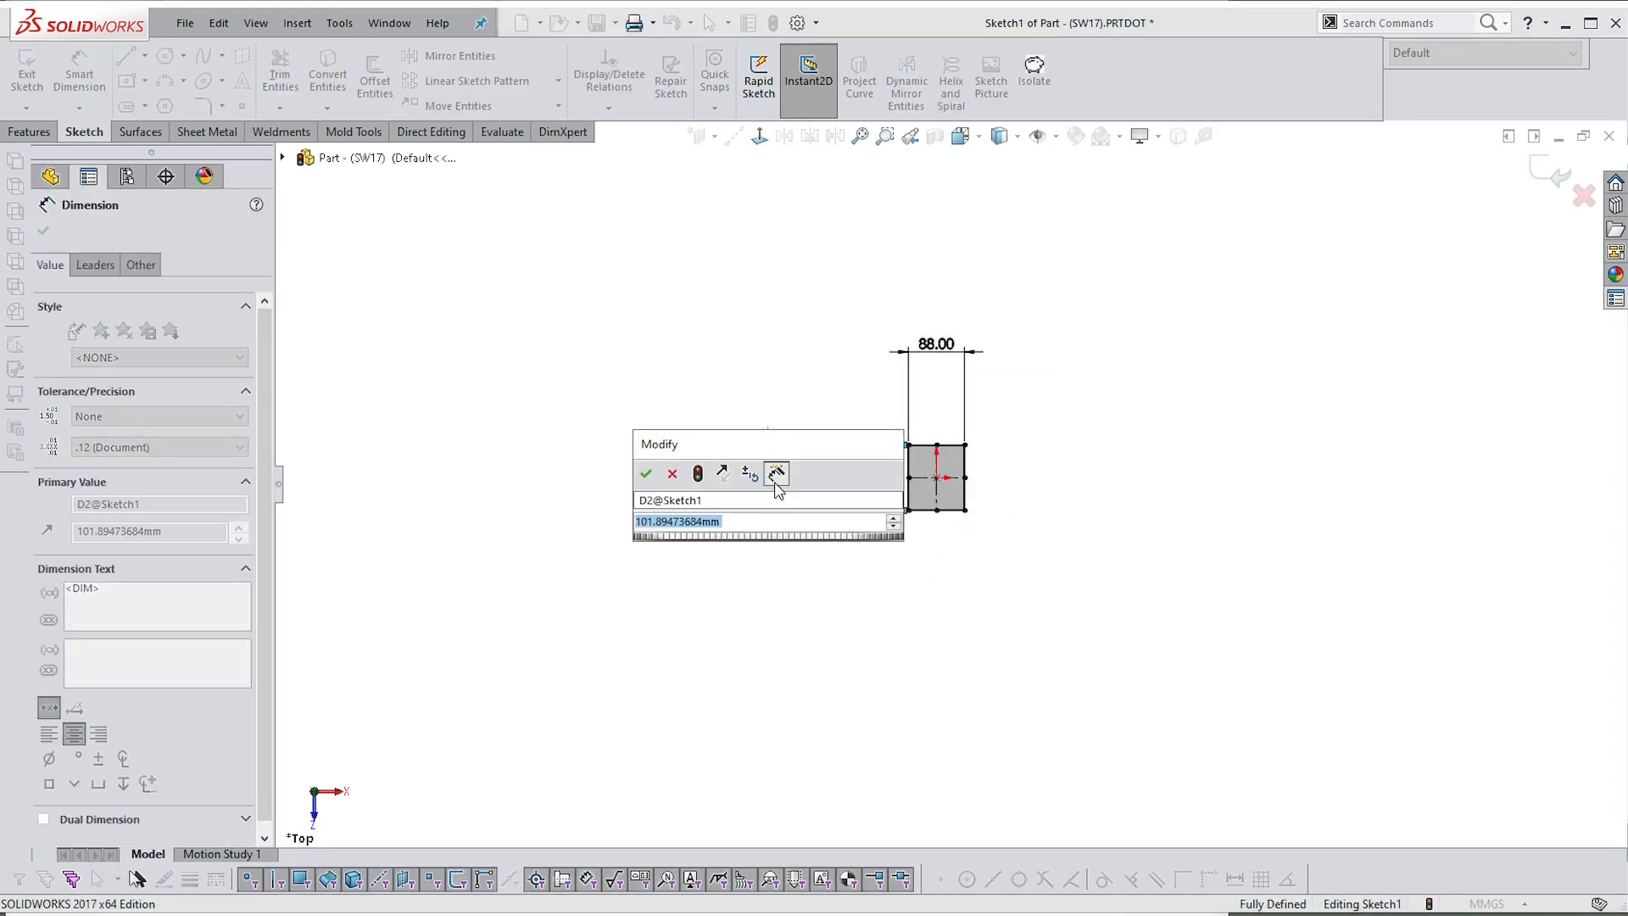
{"action": "type", "text": "65"}
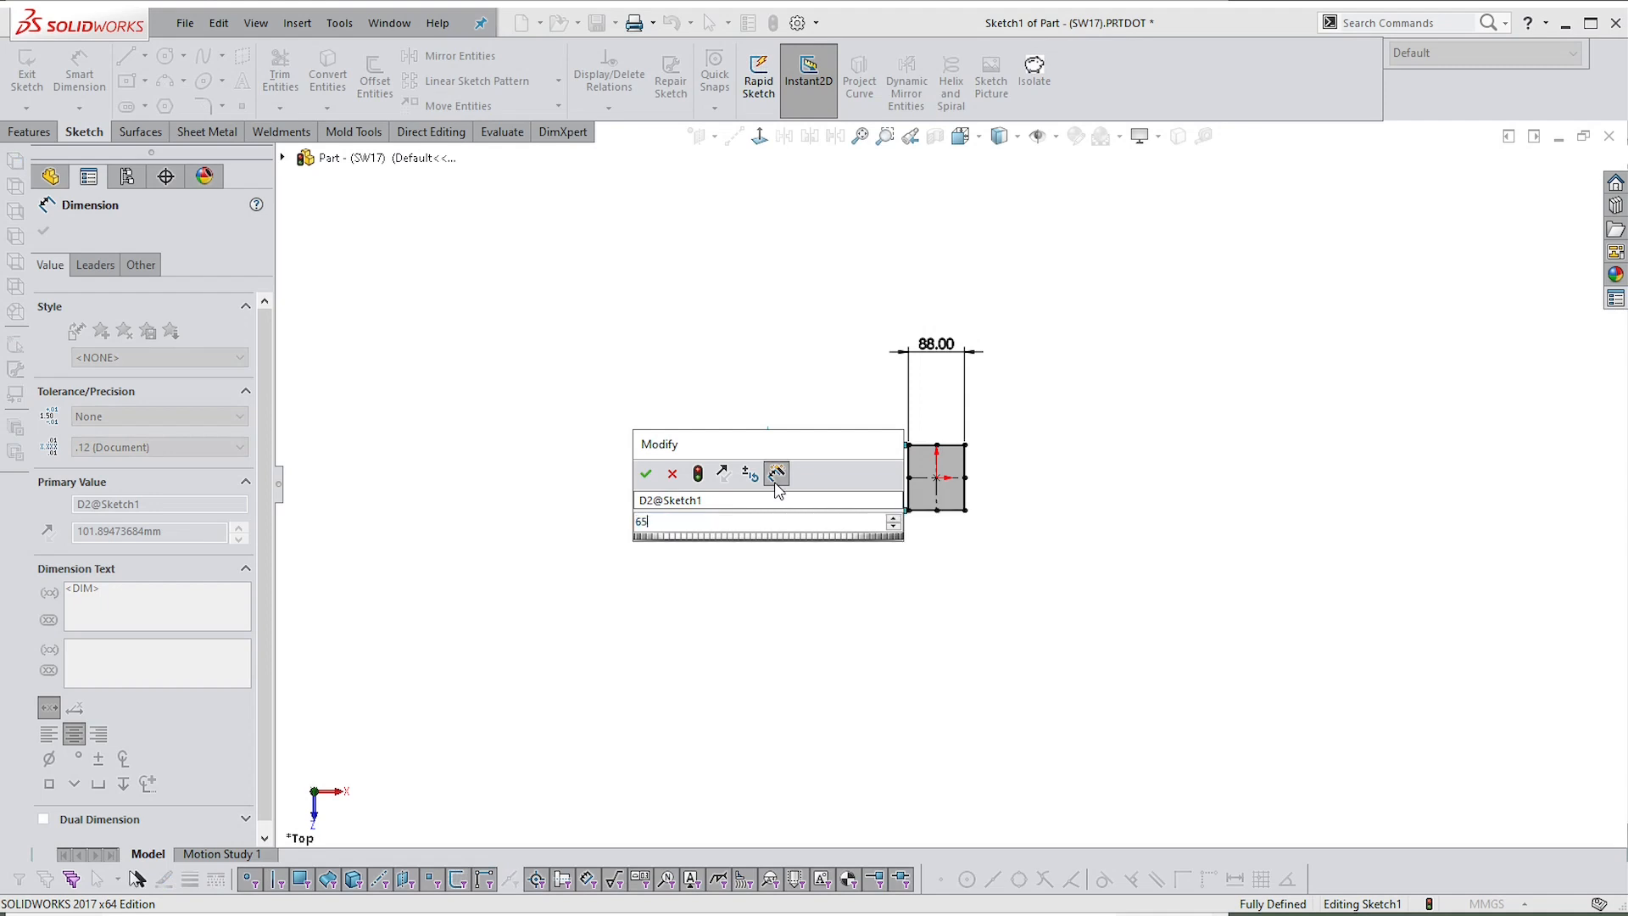
{"action": "key", "text": "Return"}
{"action": "key", "text": "Escape"}
{"action": "left_click", "coordinate": [1560, 175]}
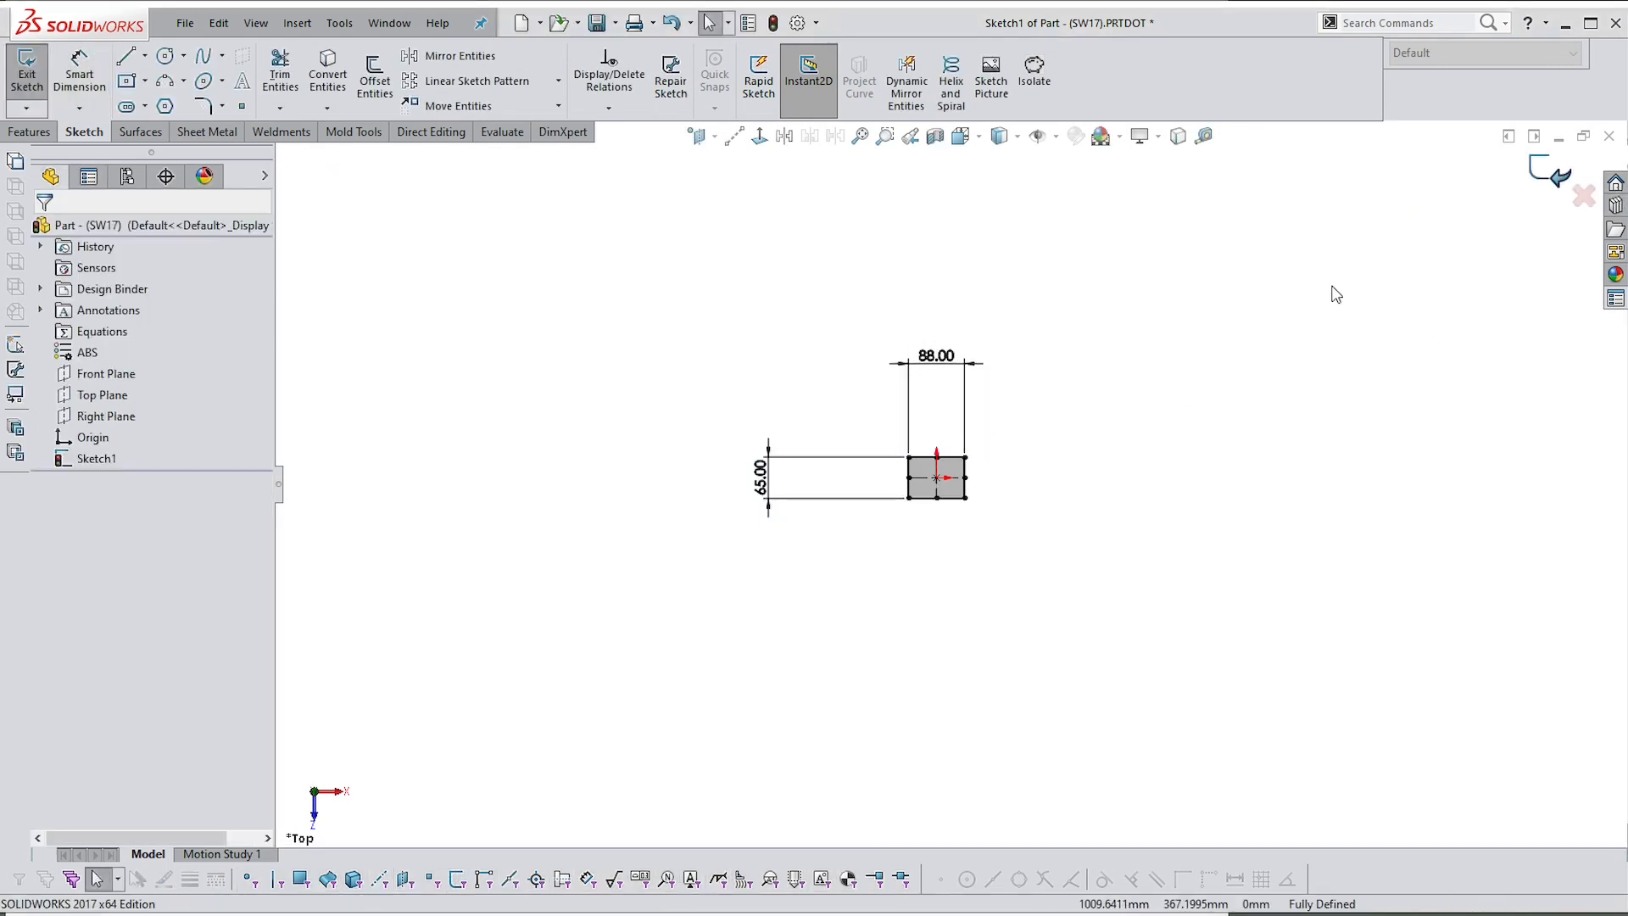
Extrude the rectangle sketch freehand into a flat solid block with Instant3D
{"action": "scroll", "coordinate": [975, 475], "scroll_direction": "down", "scroll_amount": 8}
{"action": "middle_click_drag", "start_coordinate": [947, 413], "coordinate": [918, 450]}
{"action": "left_click", "coordinate": [1092, 489]}
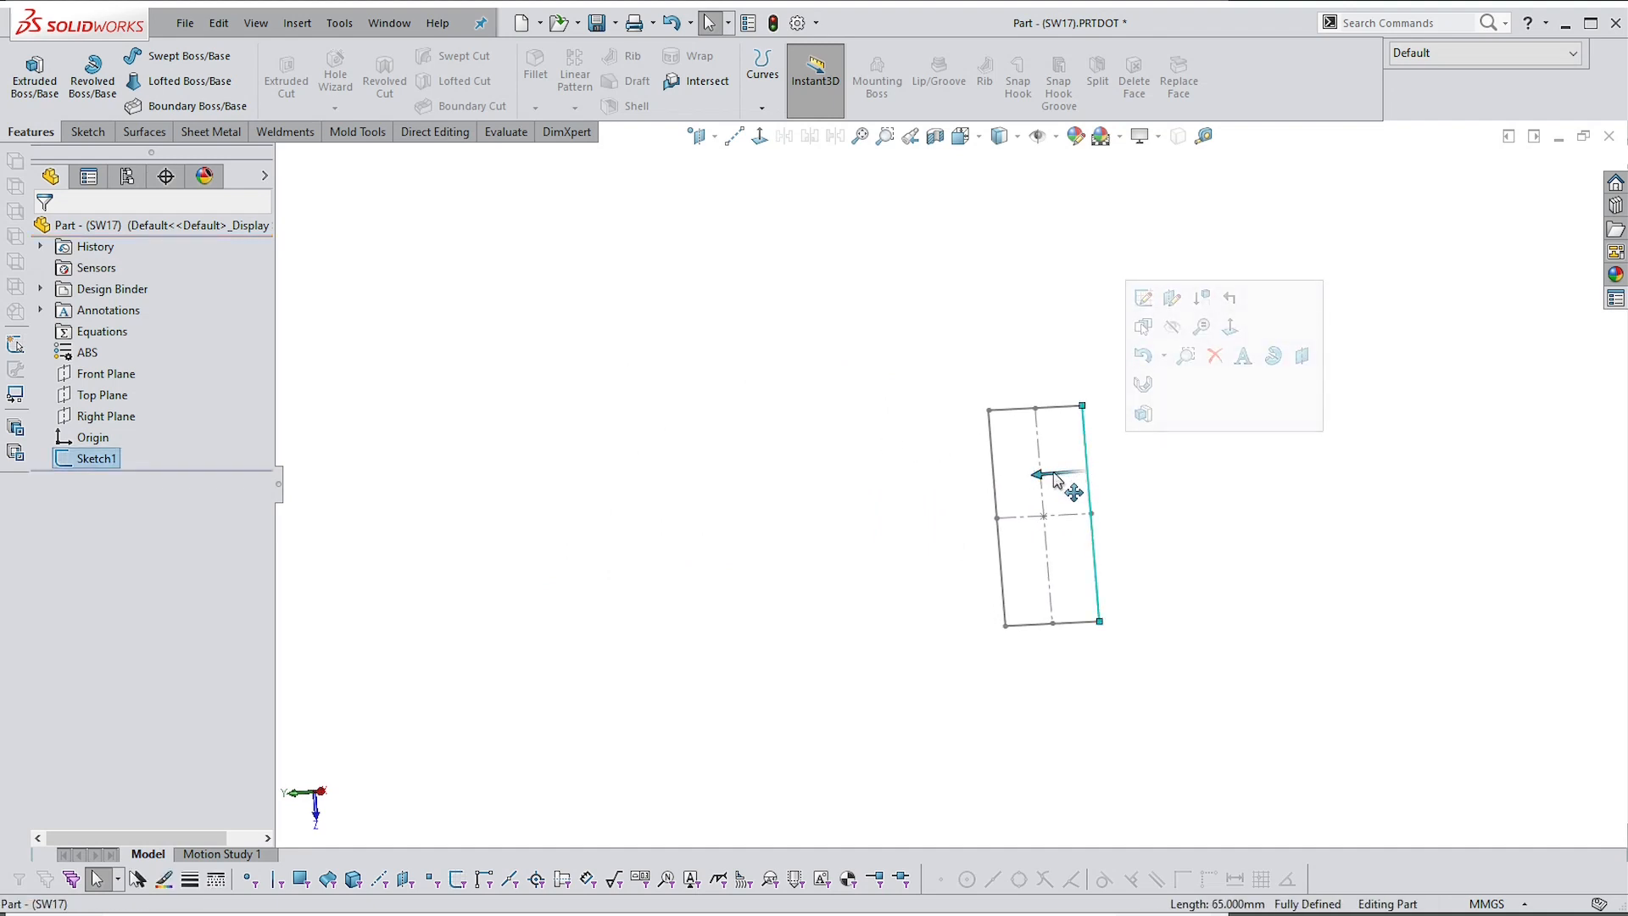
{"action": "left_click_drag", "start_coordinate": [1049, 476], "coordinate": [1009, 520]}
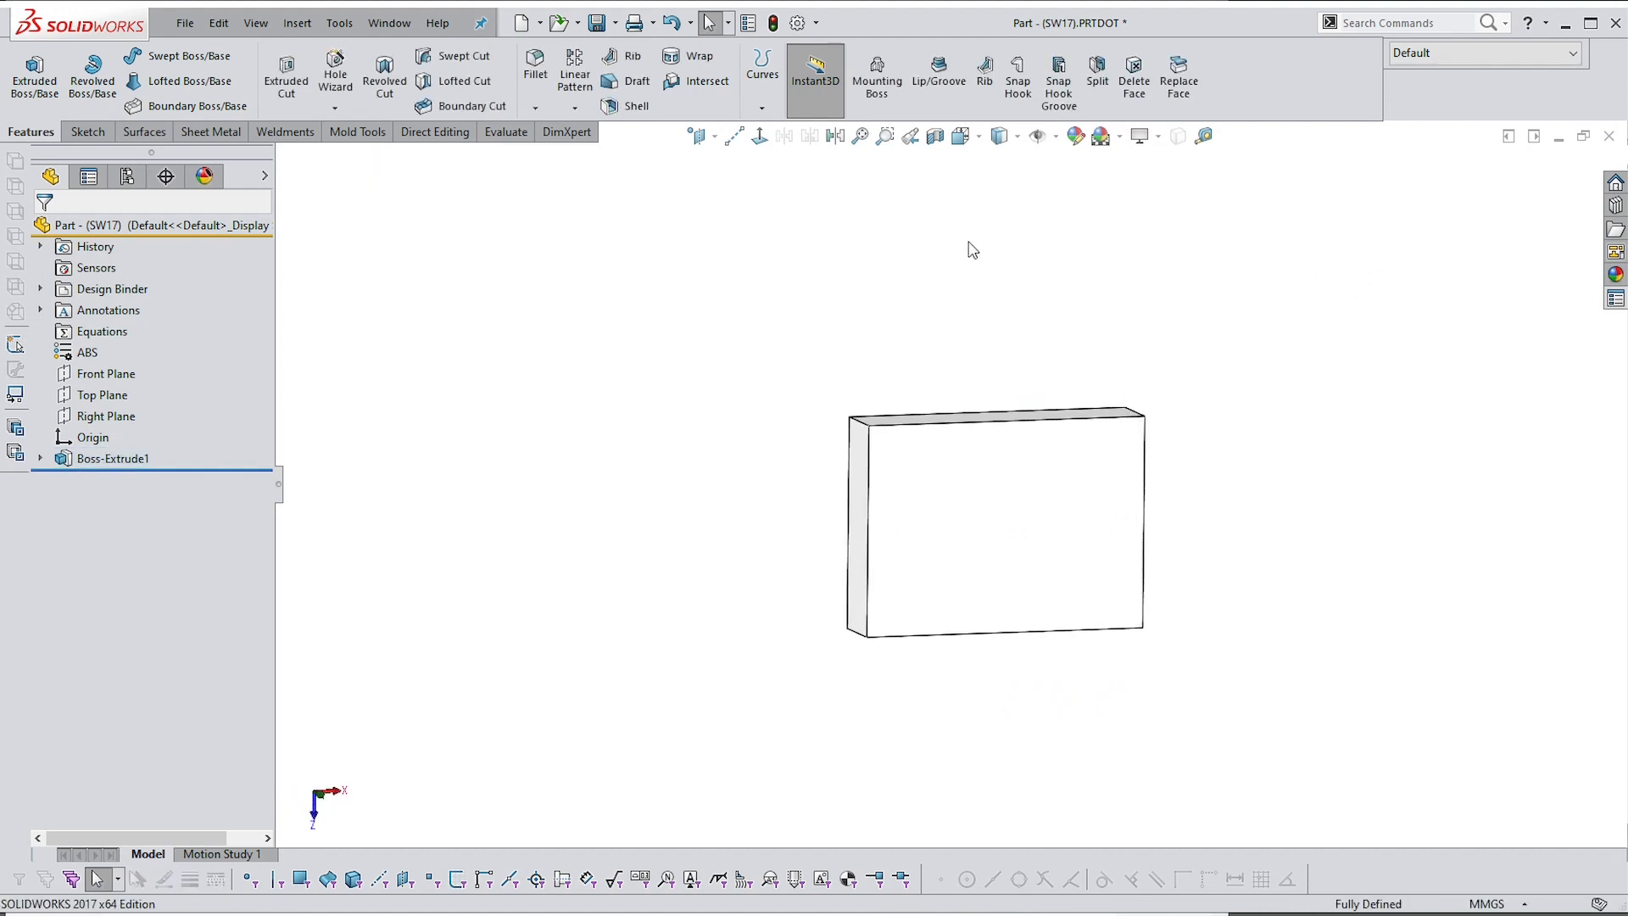
Make a drawing from the part using the A3 - UJ (SW17) template
{"action": "left_click", "coordinate": [185, 23]}
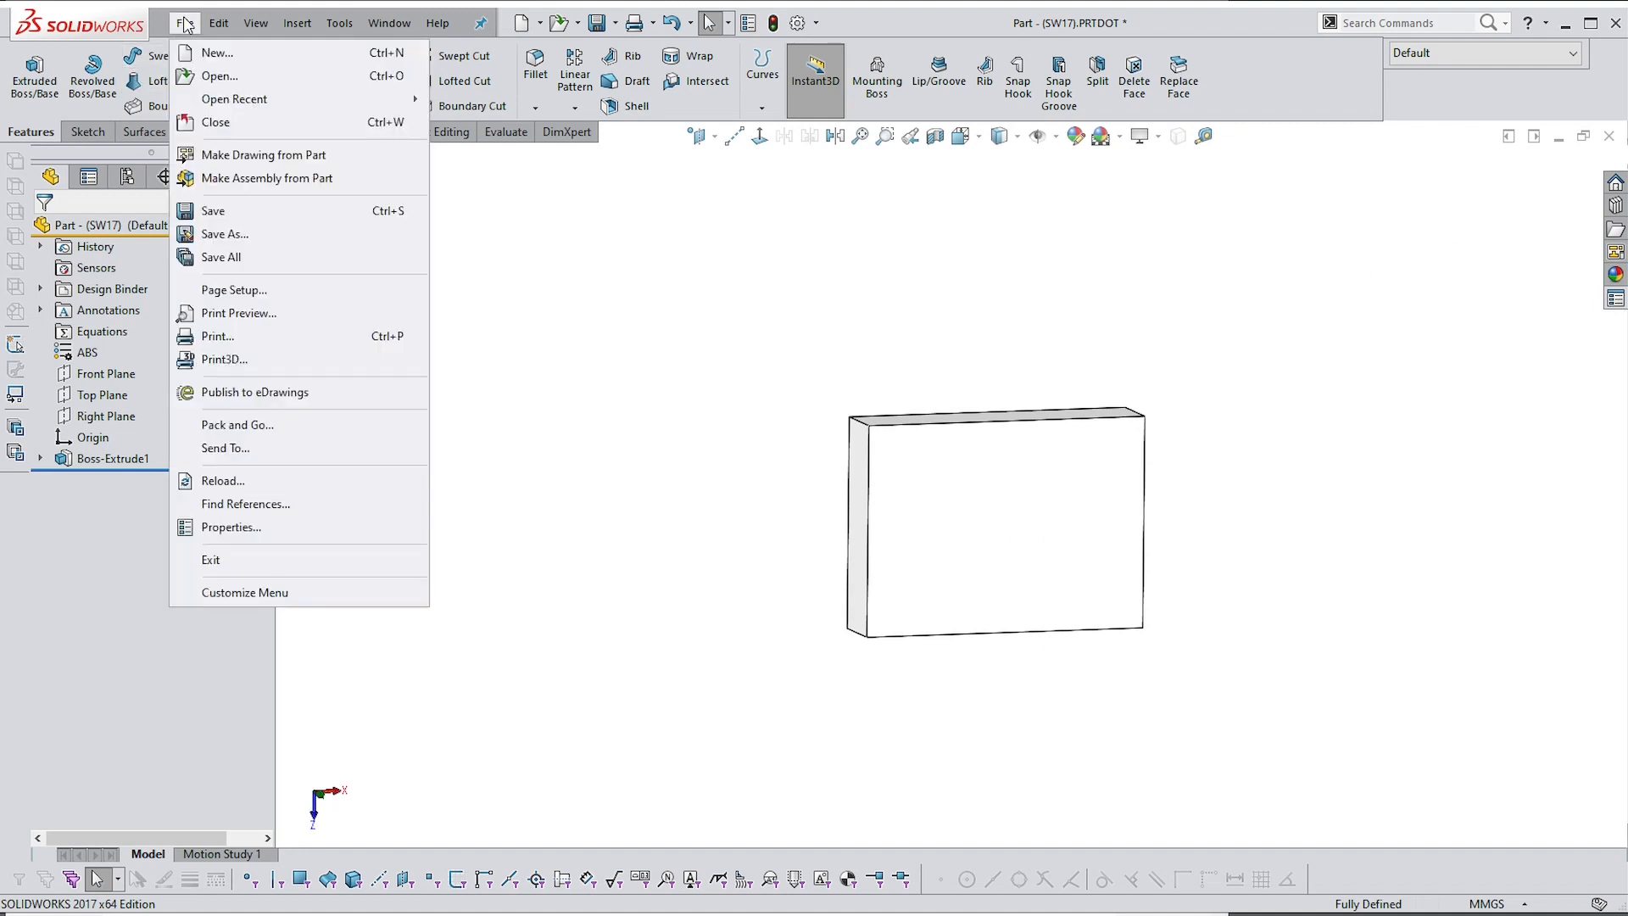
{"action": "left_click", "coordinate": [266, 158]}
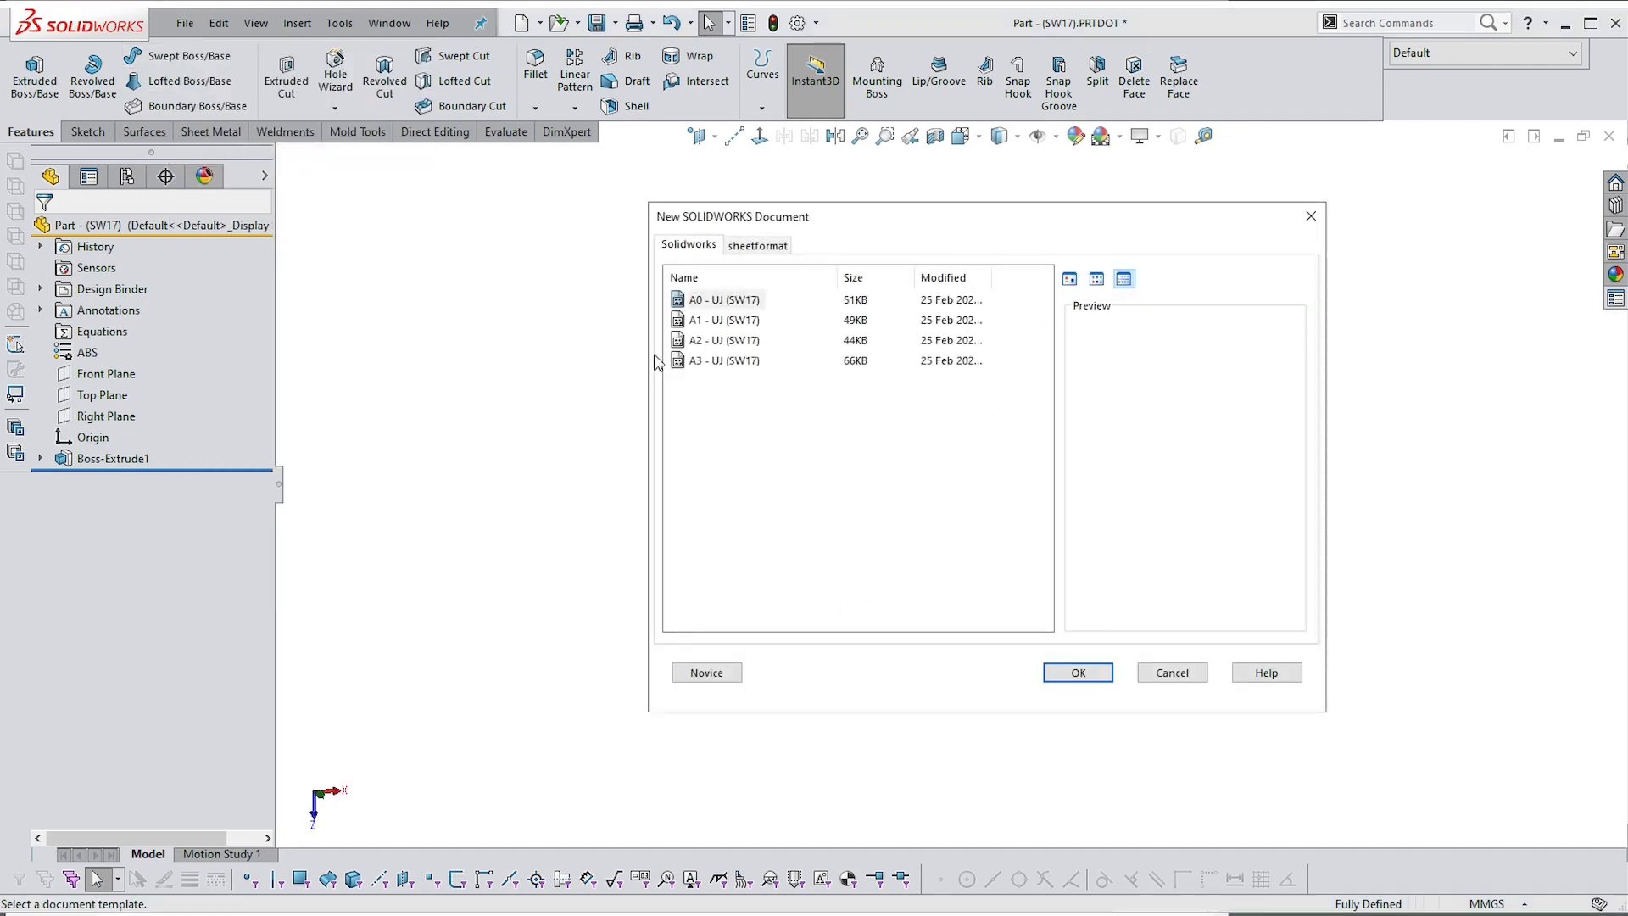
{"action": "left_click", "coordinate": [678, 363]}
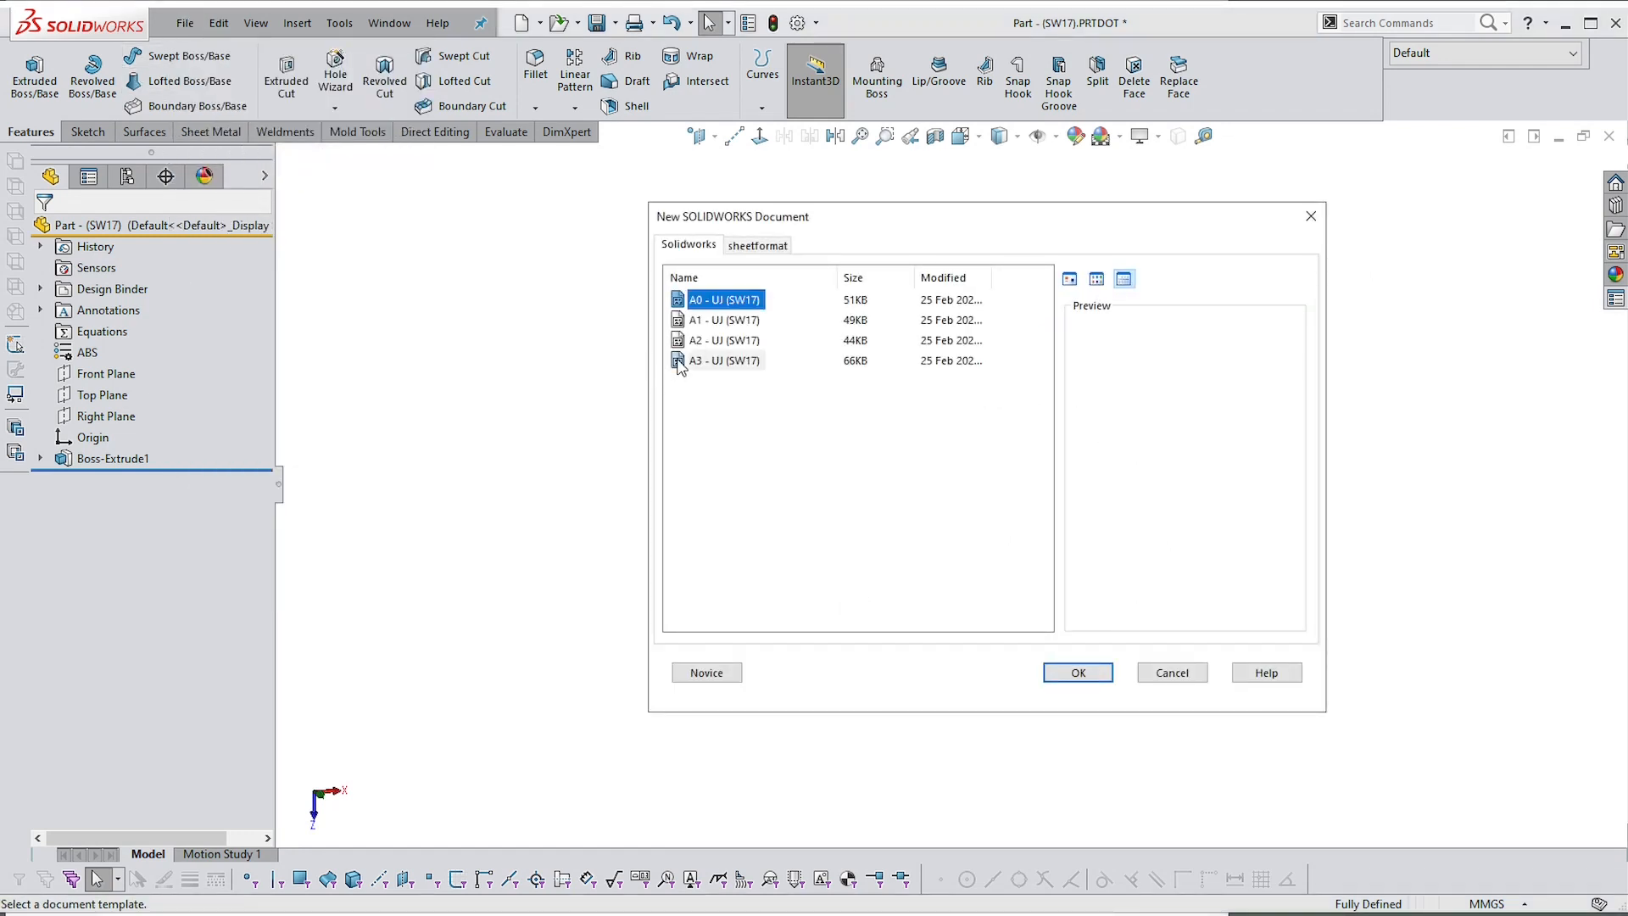
{"action": "left_click", "coordinate": [1100, 677]}
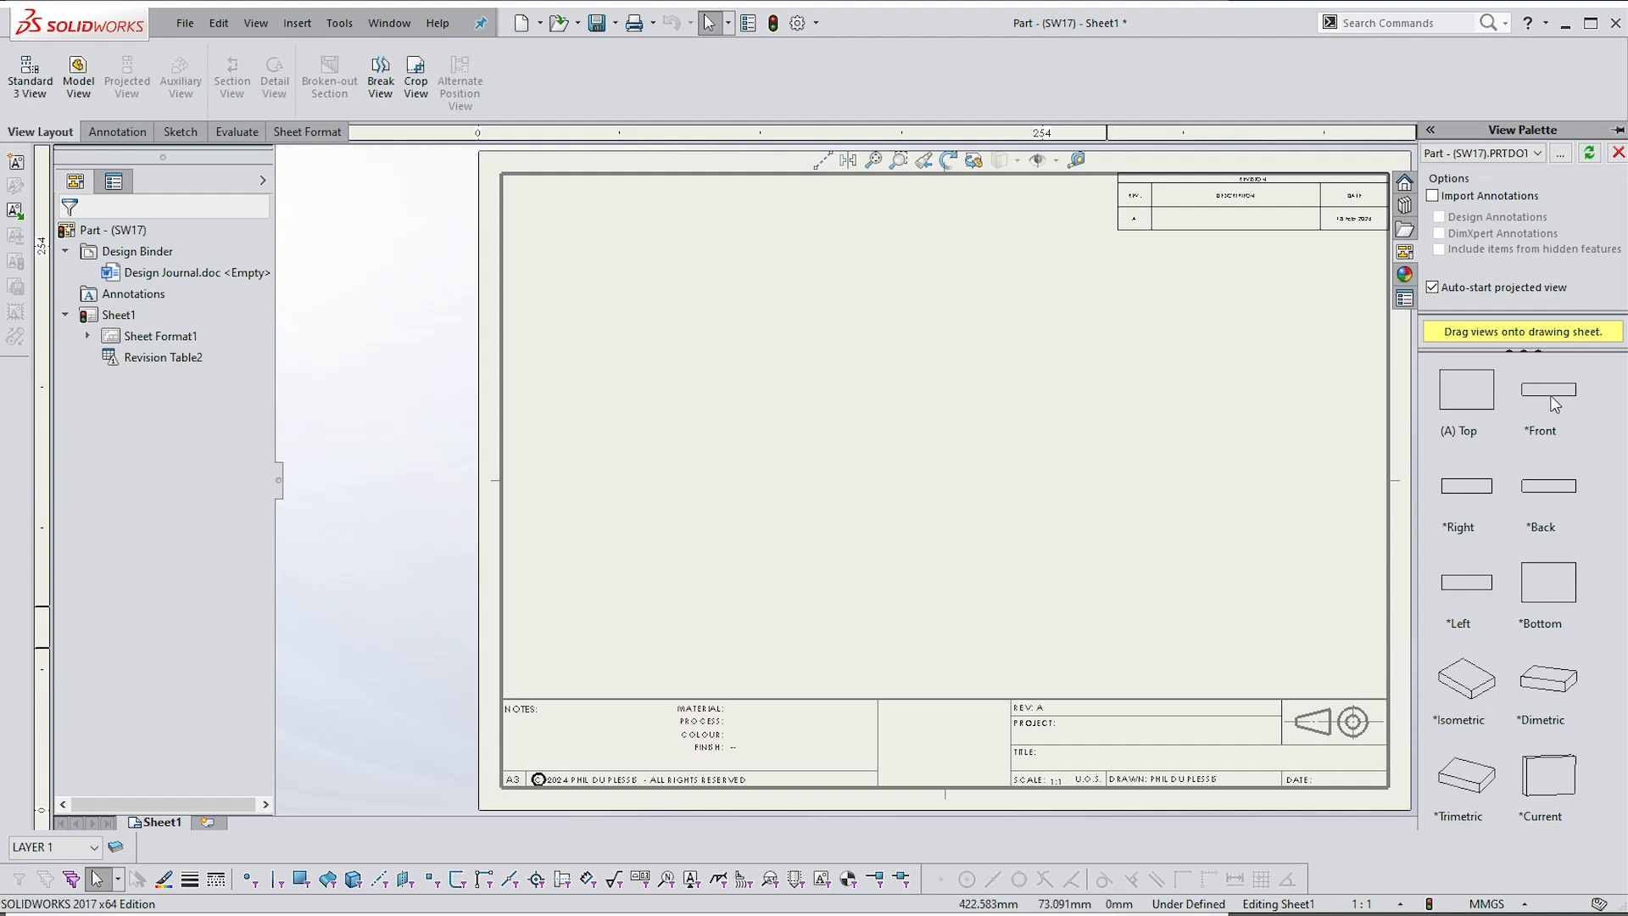
Place the Front view on the sheet with projected views below it and beside it, and end the view placement
{"action": "left_click_drag", "start_coordinate": [1554, 404], "coordinate": [728, 315]}
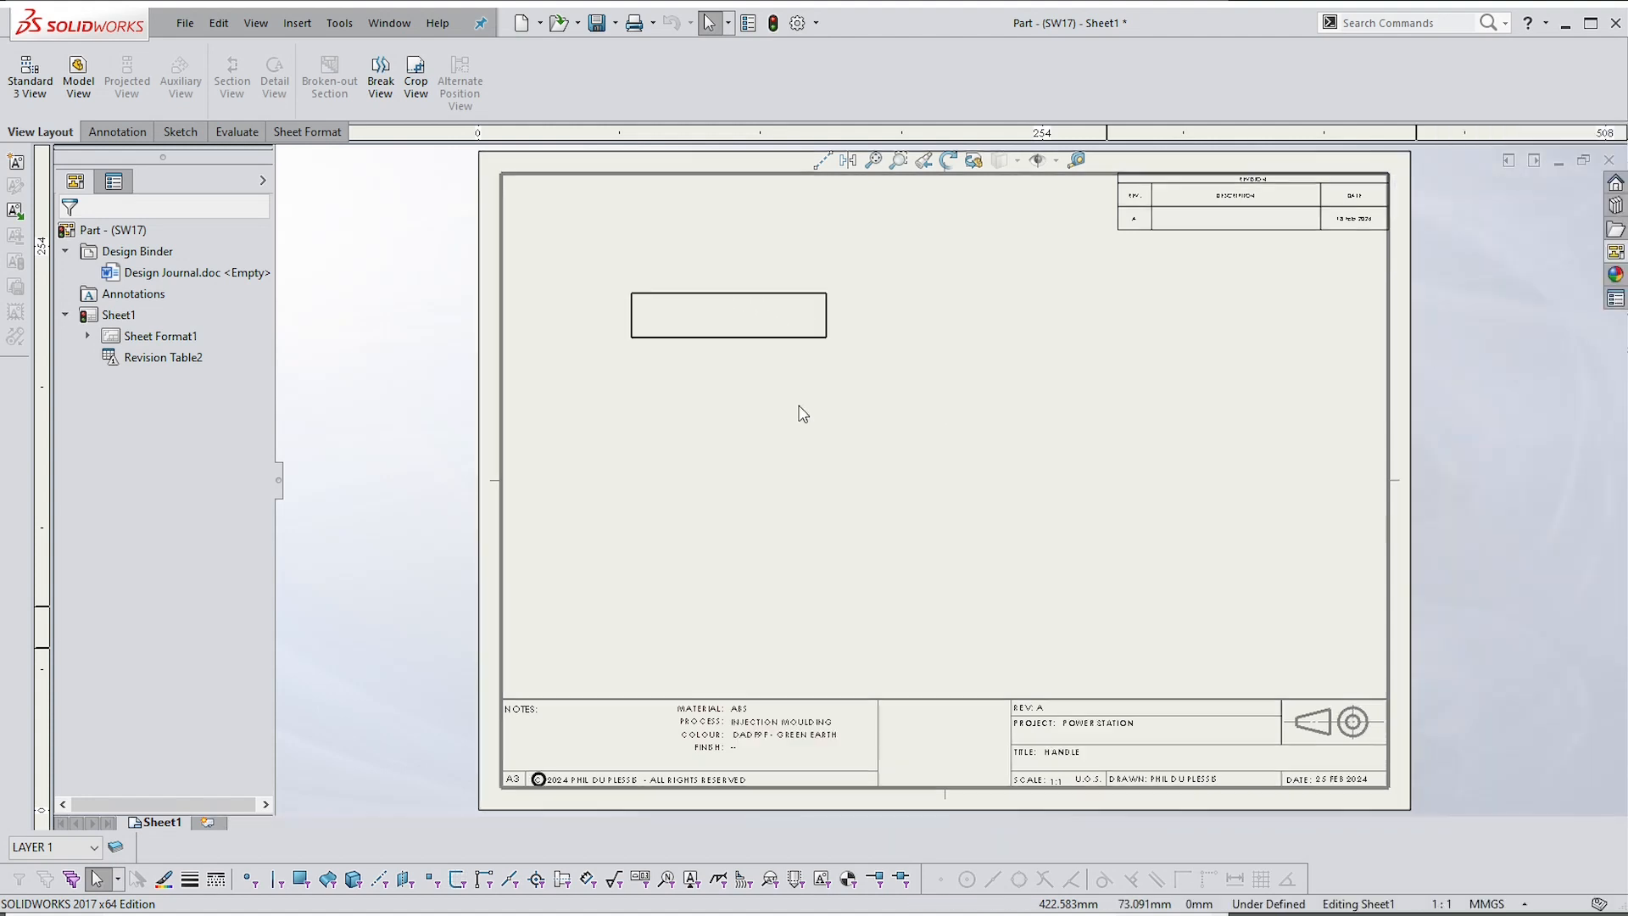
{"action": "left_click", "coordinate": [745, 479]}
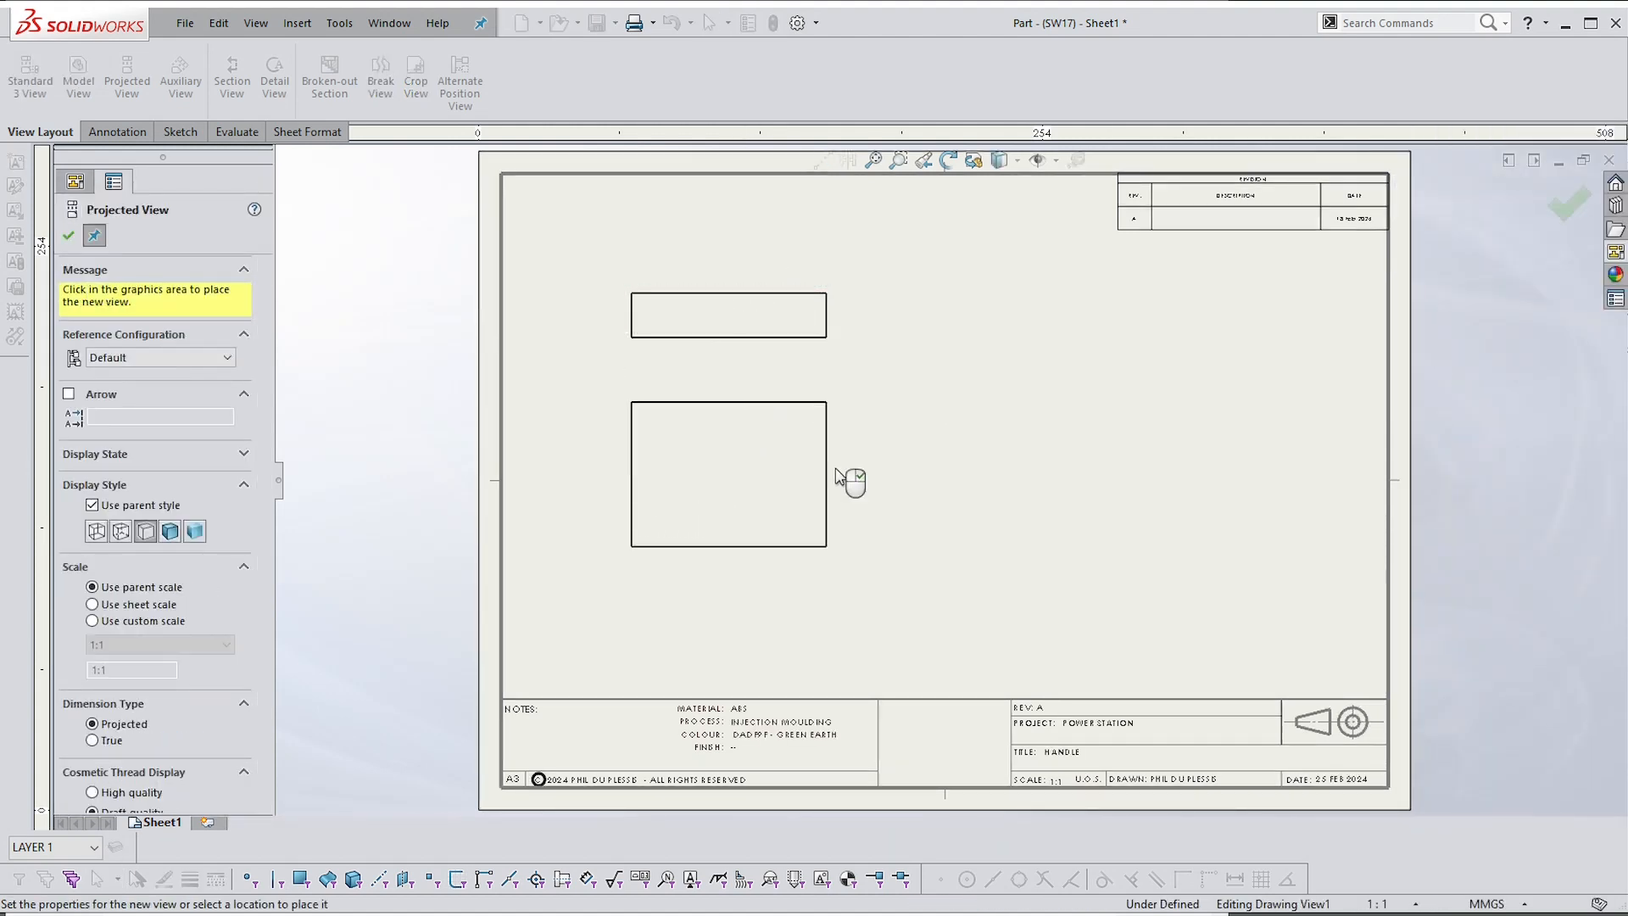
{"action": "left_click", "coordinate": [976, 334]}
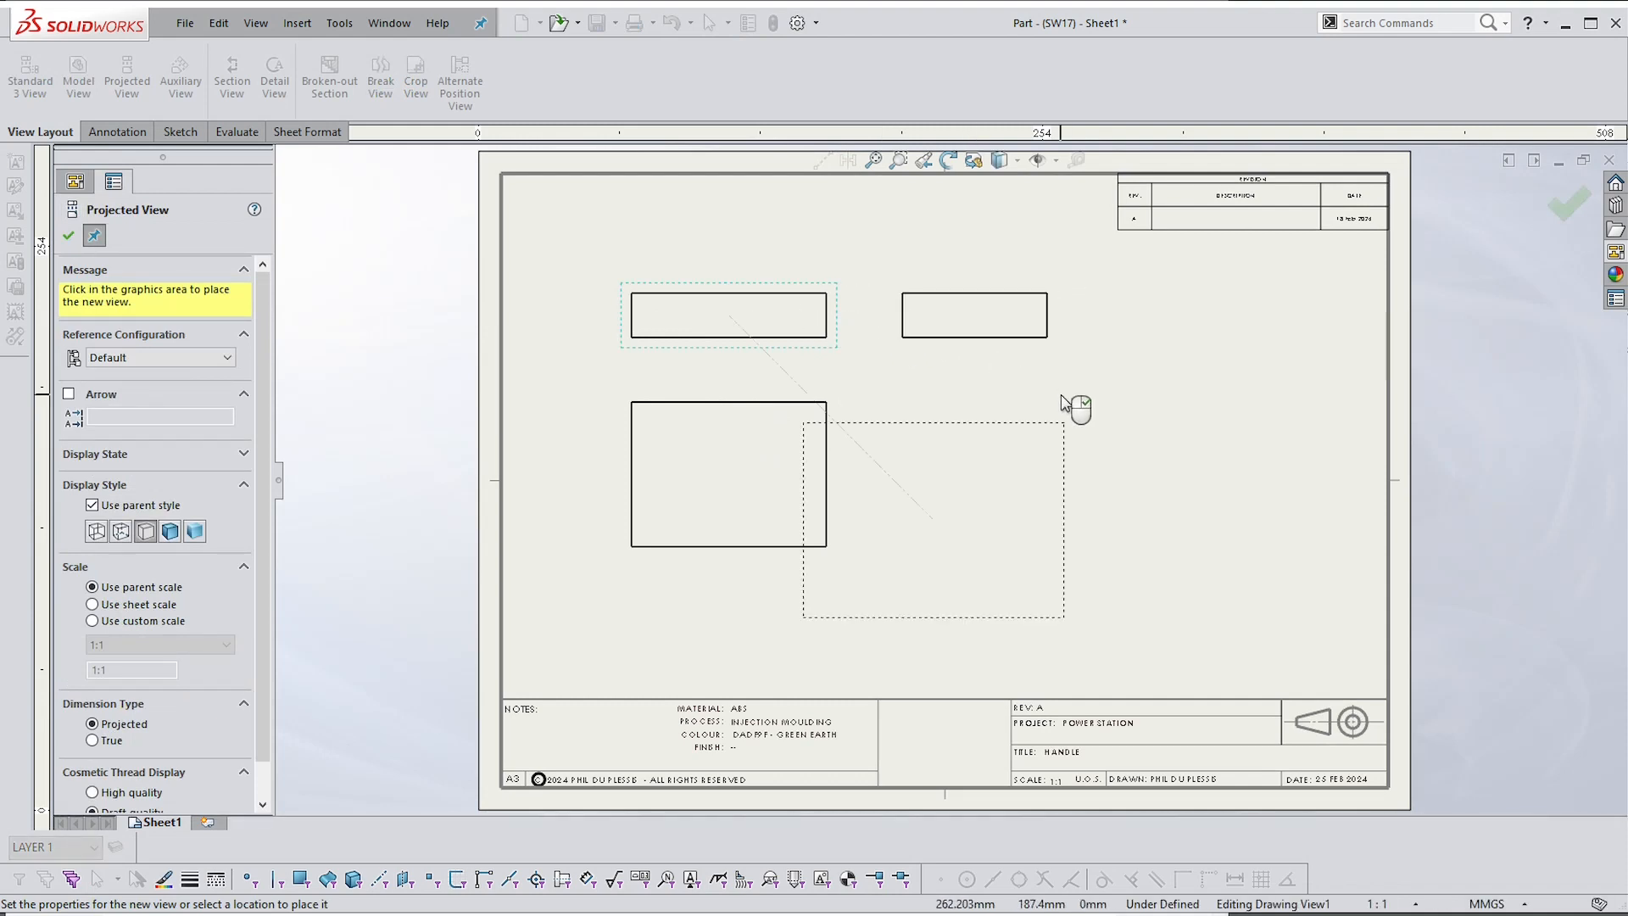
{"action": "key", "text": "Escape"}
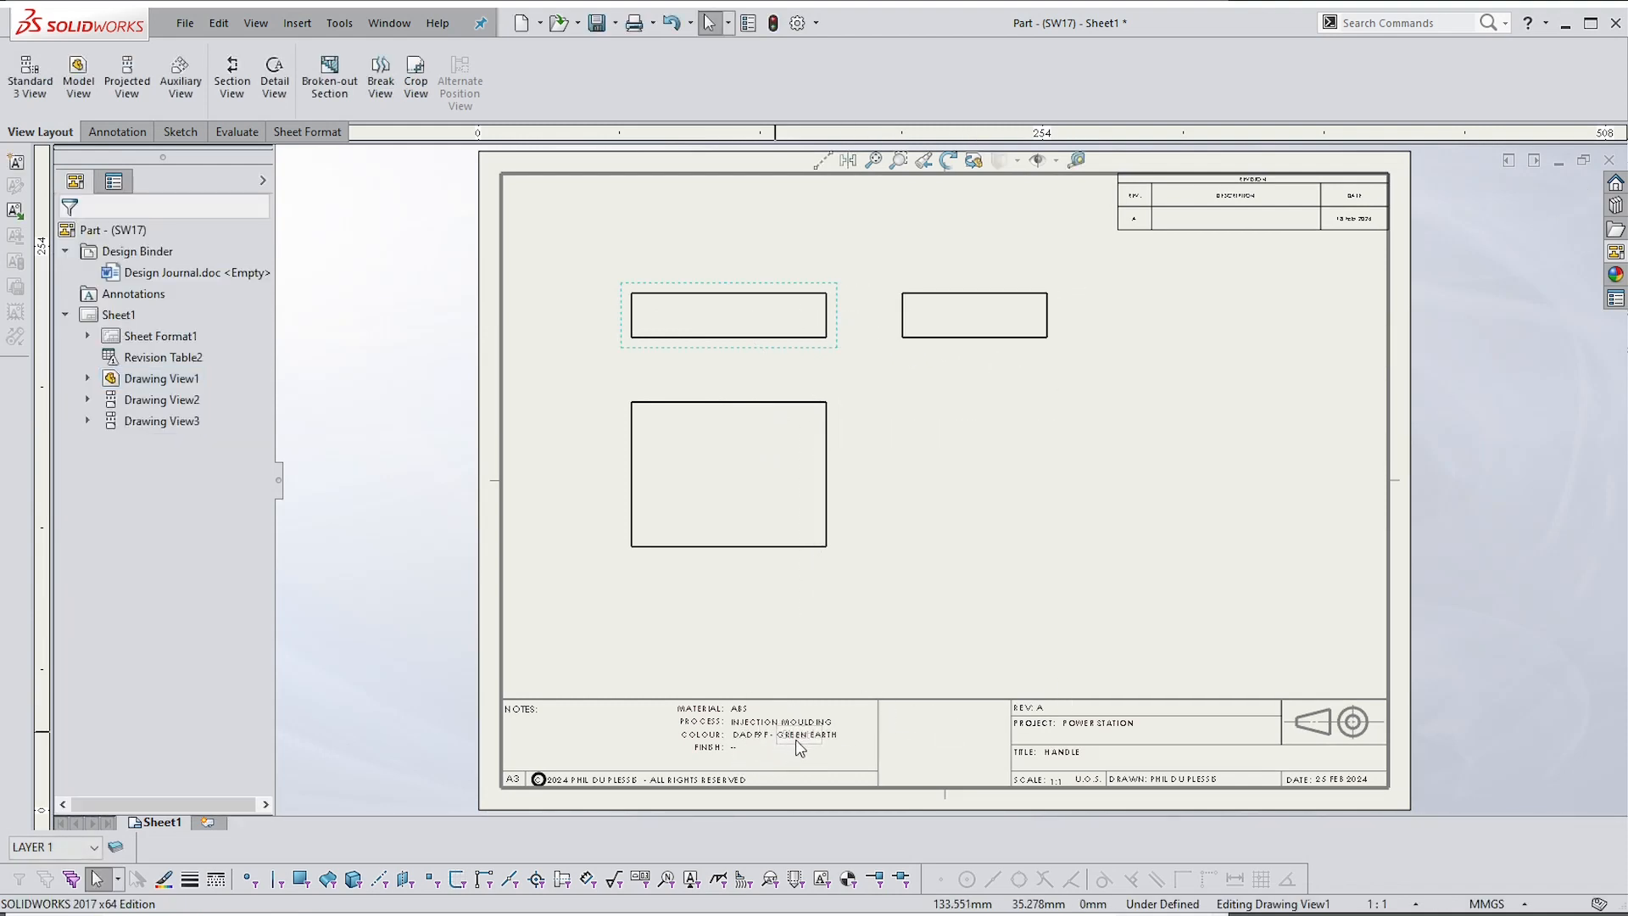
Inspect the part properties filled into the title block and open the sheet format for editing
{"action": "scroll", "coordinate": [738, 755], "scroll_direction": "down", "scroll_amount": 3}
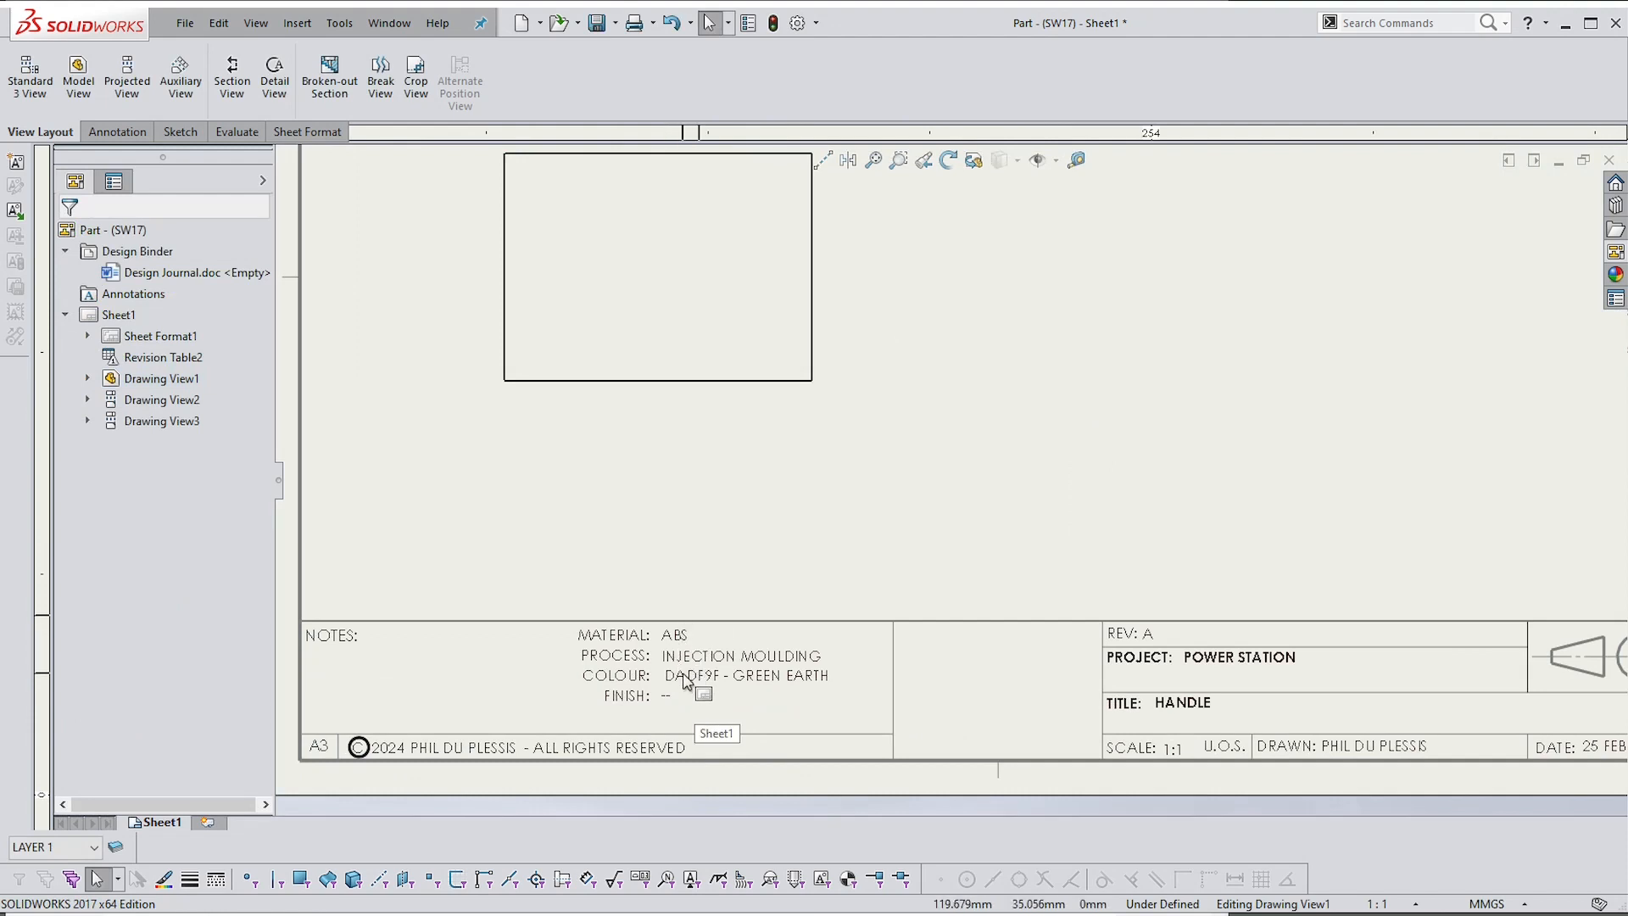
{"action": "scroll", "coordinate": [1032, 678], "scroll_direction": "up", "scroll_amount": 1}
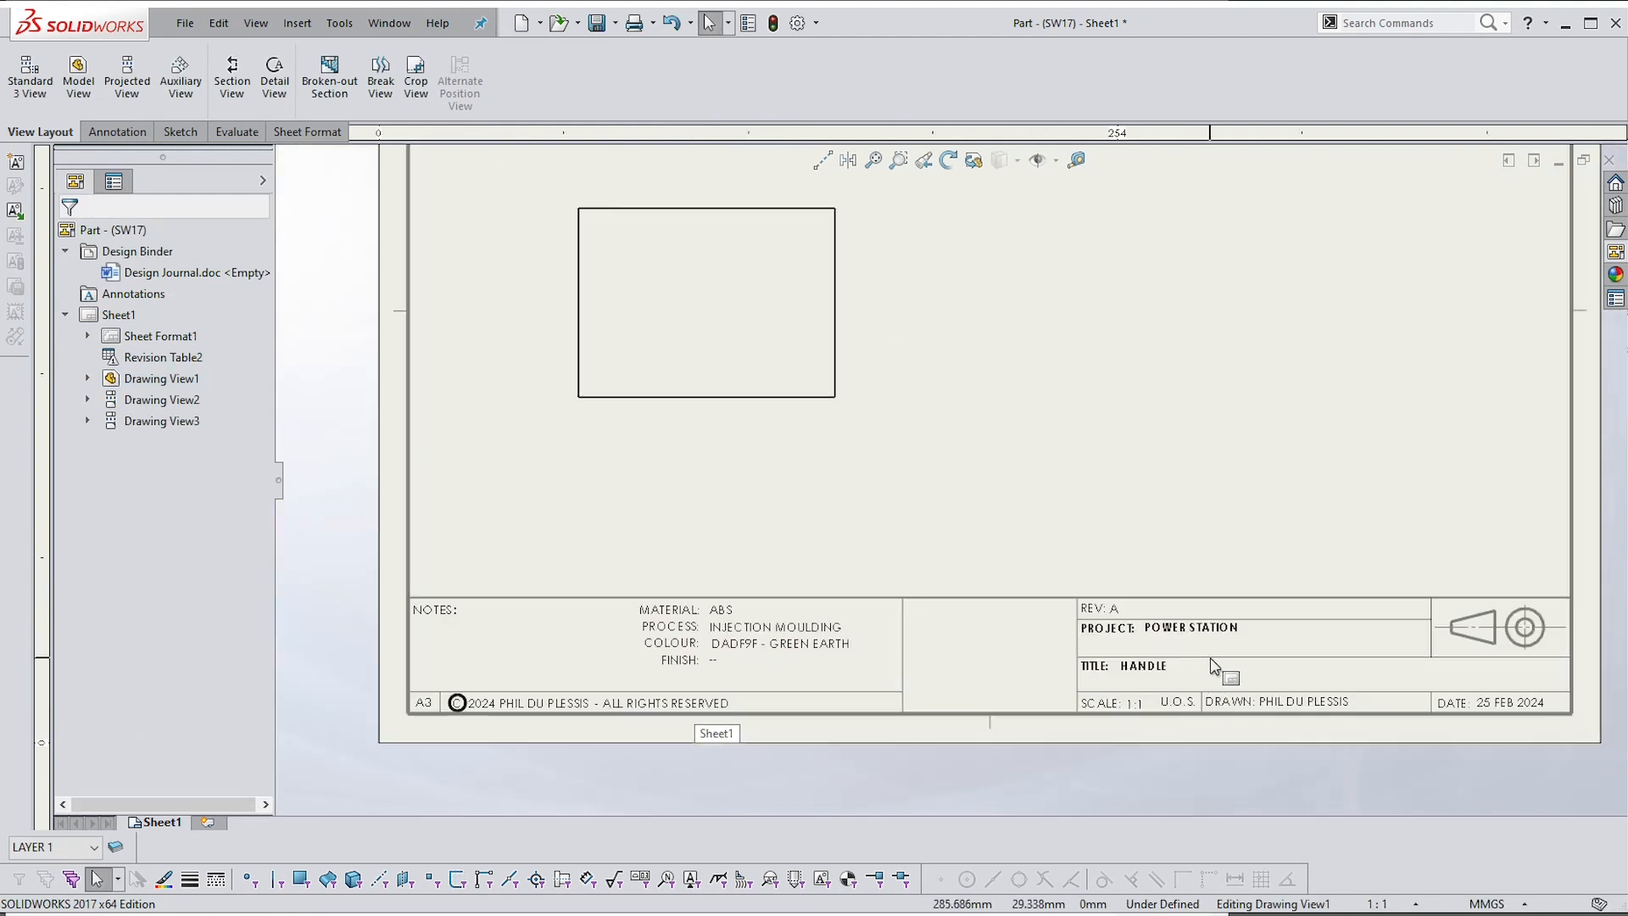
{"action": "scroll", "coordinate": [1149, 672], "scroll_direction": "up", "scroll_amount": 2}
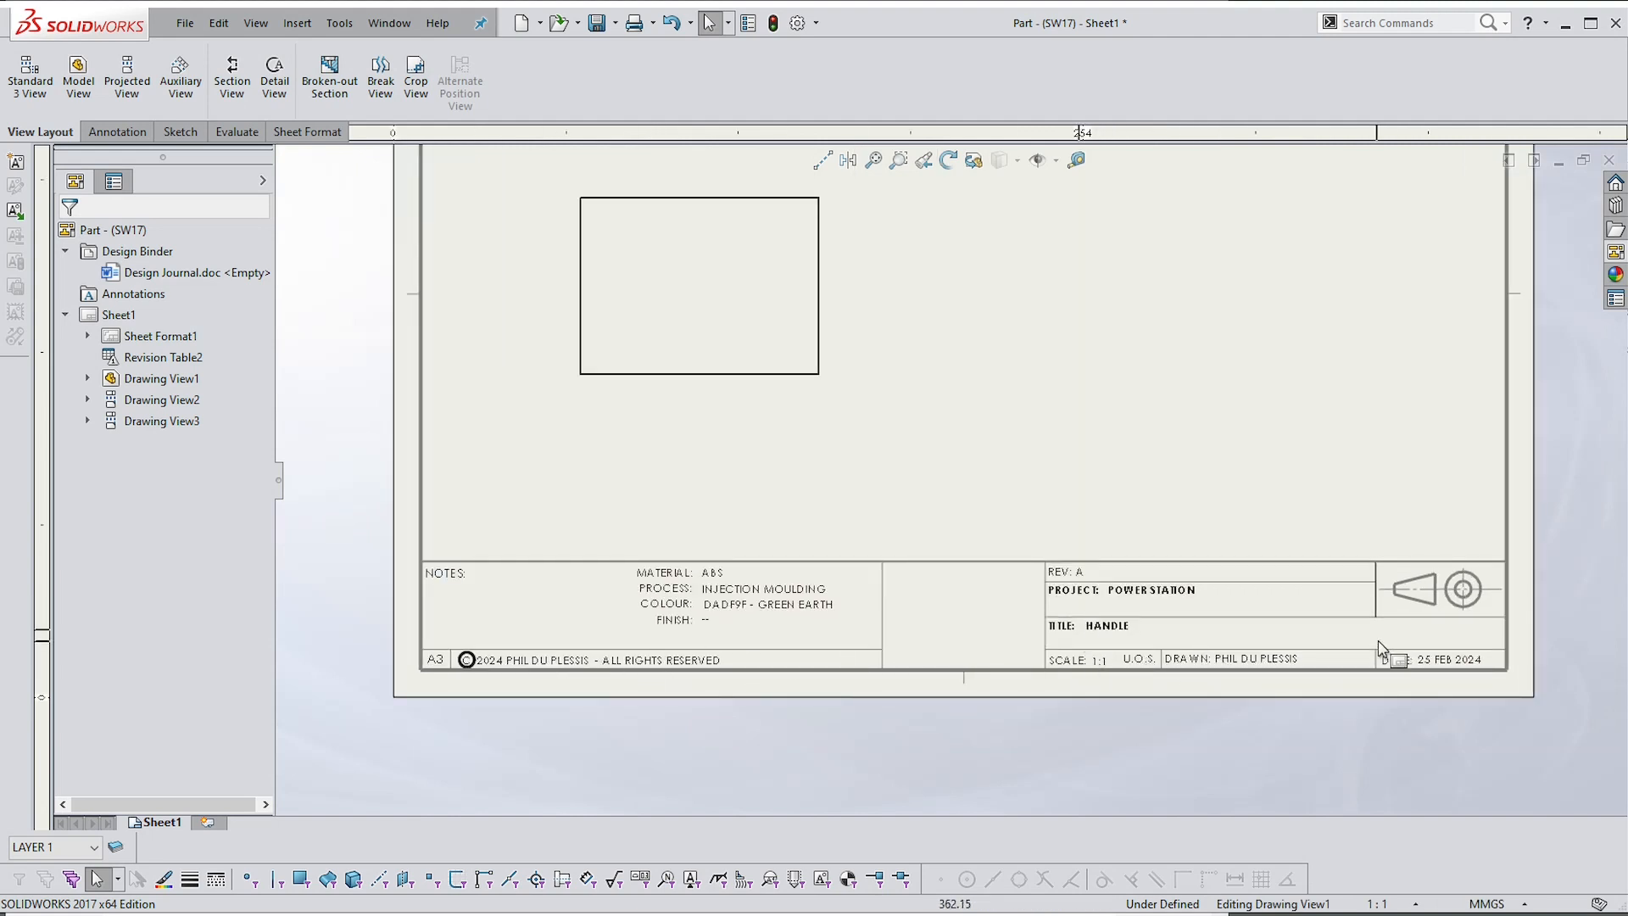
{"action": "scroll", "coordinate": [1392, 654], "scroll_direction": "up", "scroll_amount": 1}
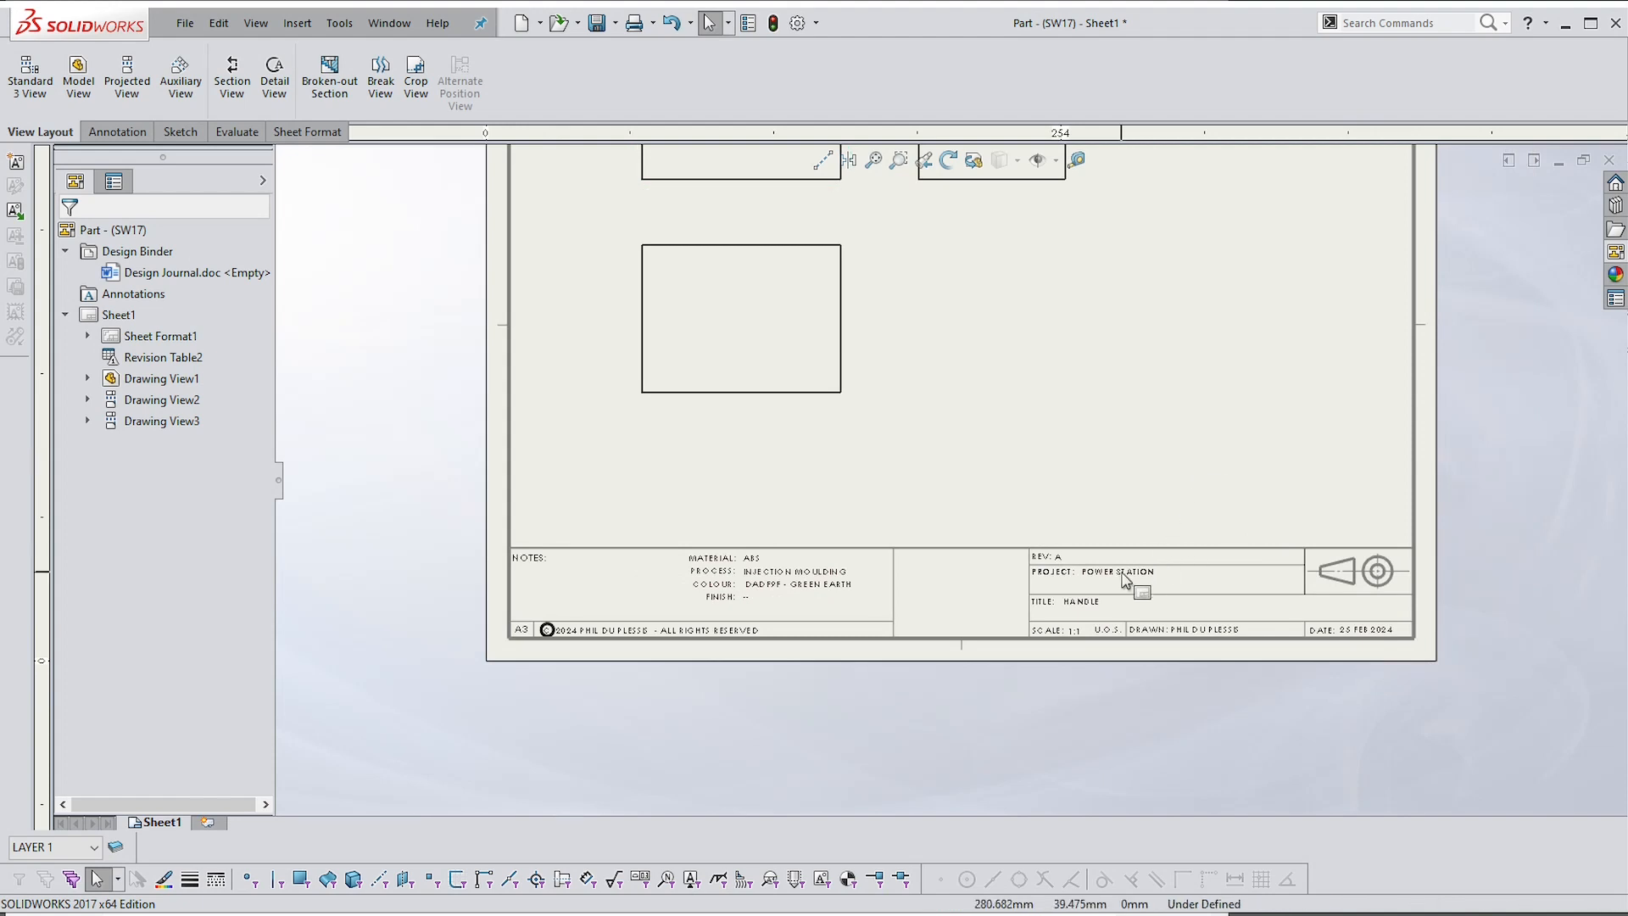
{"action": "scroll", "coordinate": [1119, 573], "scroll_direction": "down", "scroll_amount": 3}
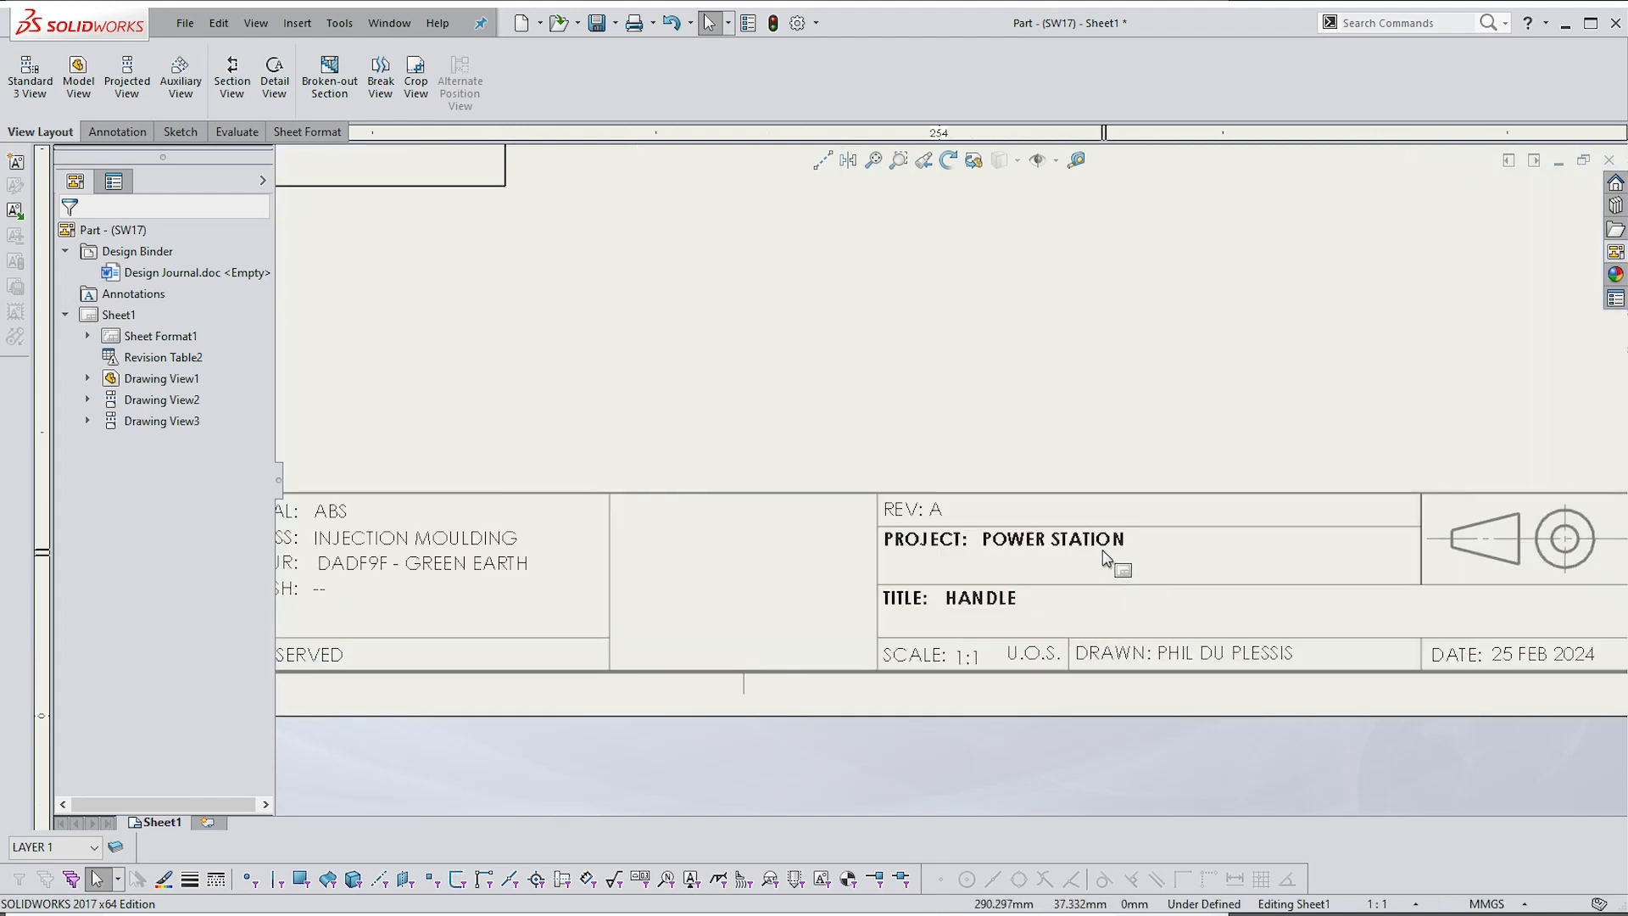
{"action": "scroll", "coordinate": [1109, 561], "scroll_direction": "down", "scroll_amount": 1}
{"action": "right_click", "coordinate": [1103, 550]}
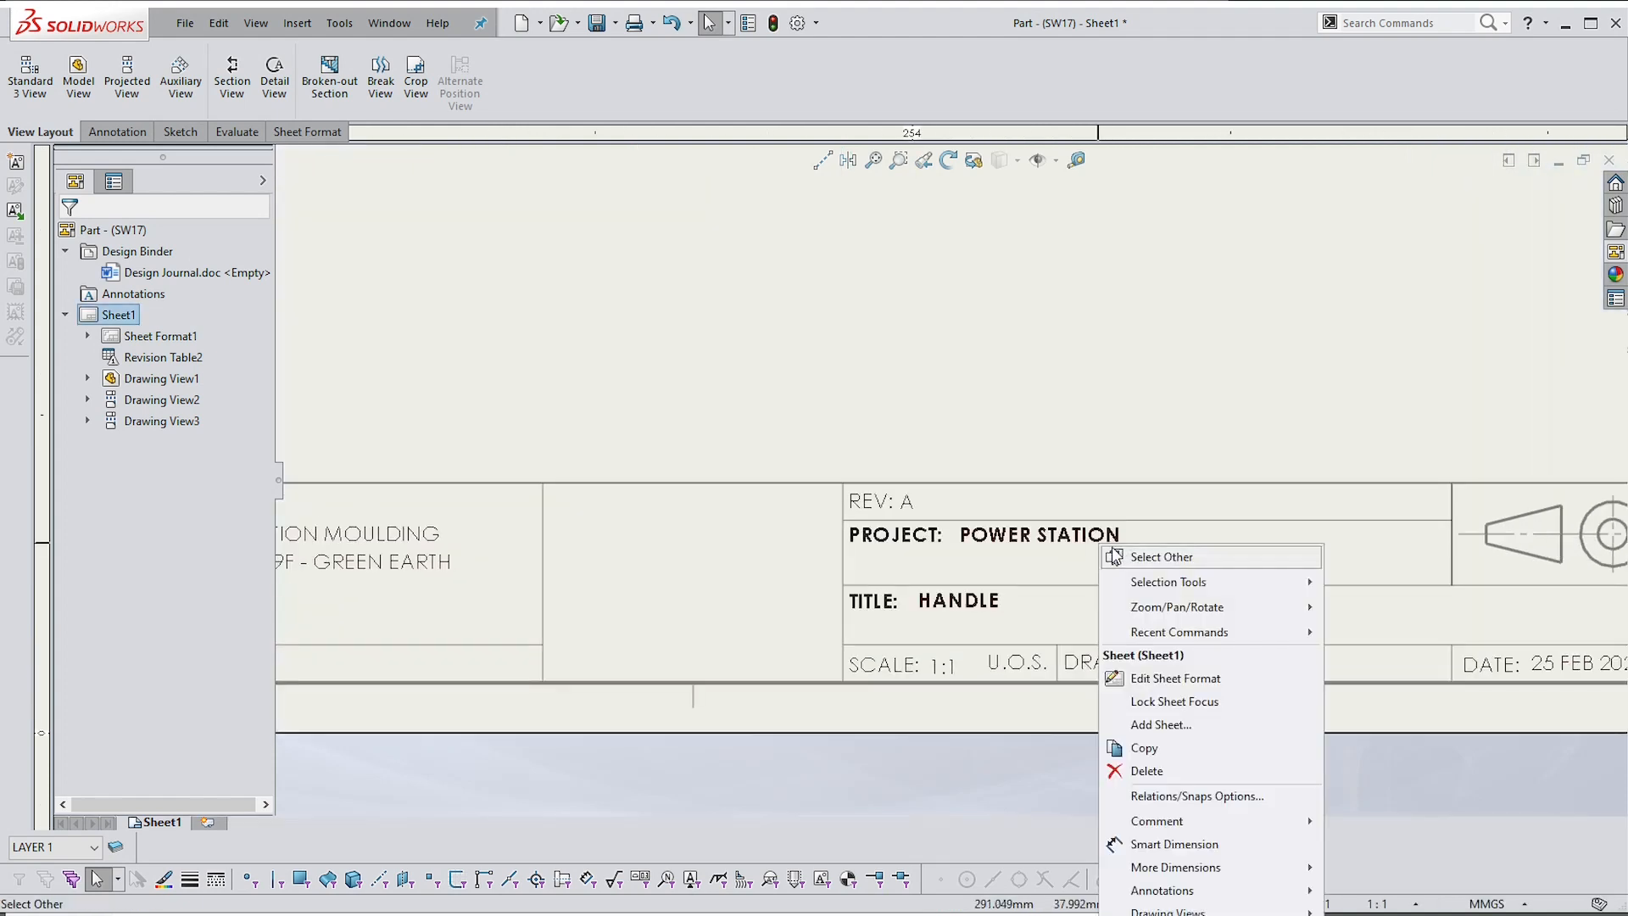
{"action": "left_click", "coordinate": [1136, 678]}
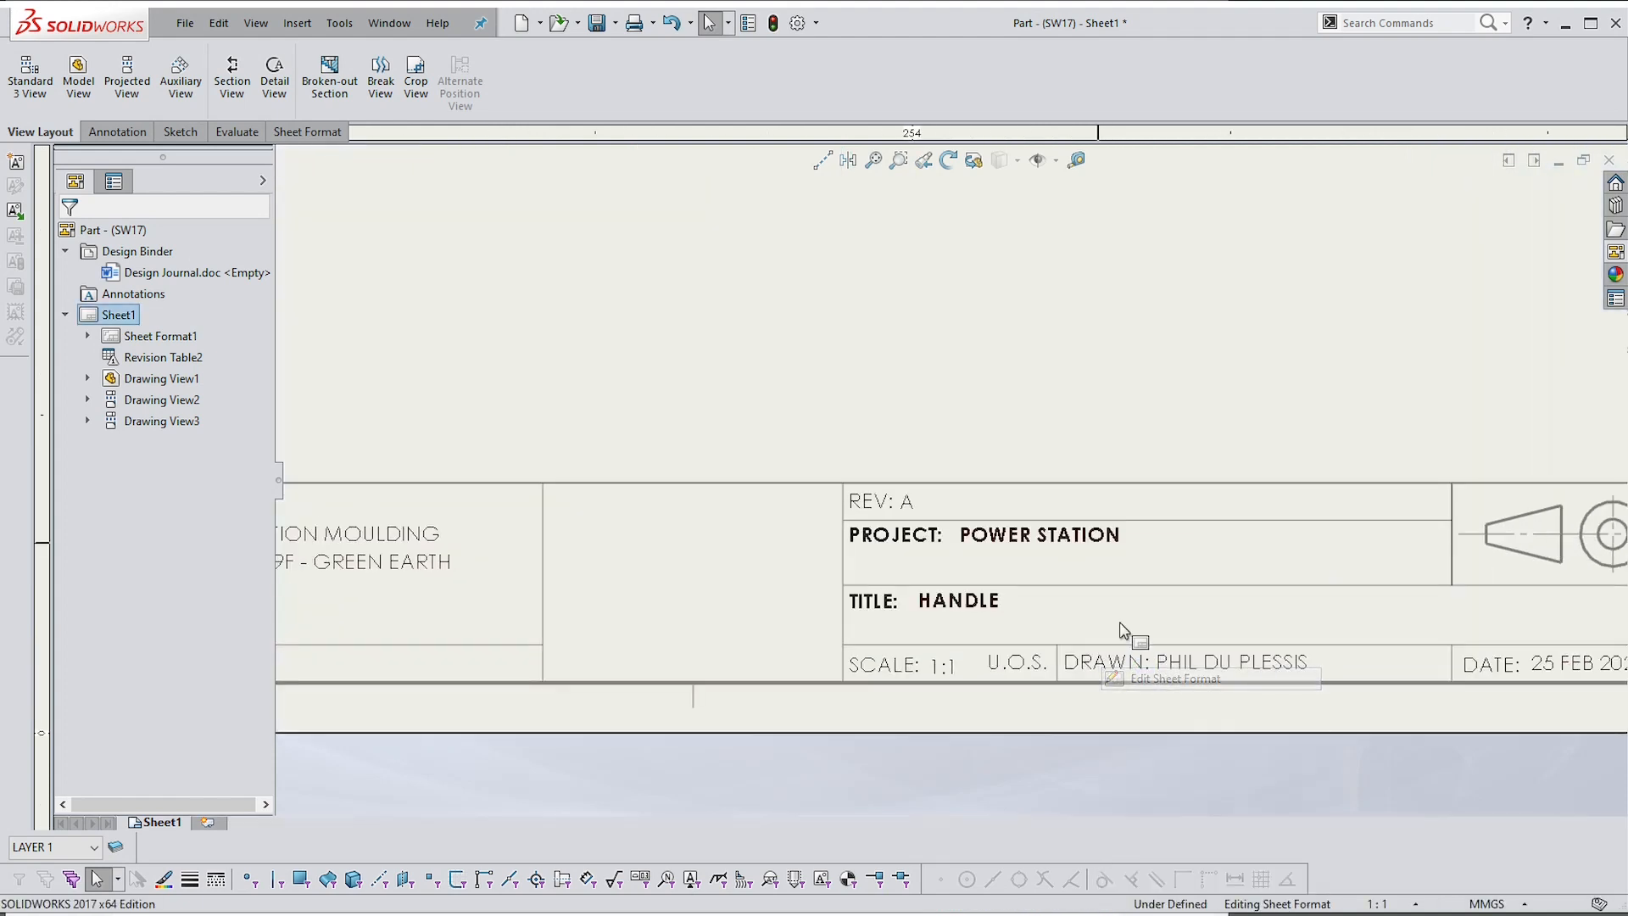
{"action": "double_click", "coordinate": [1172, 668]}
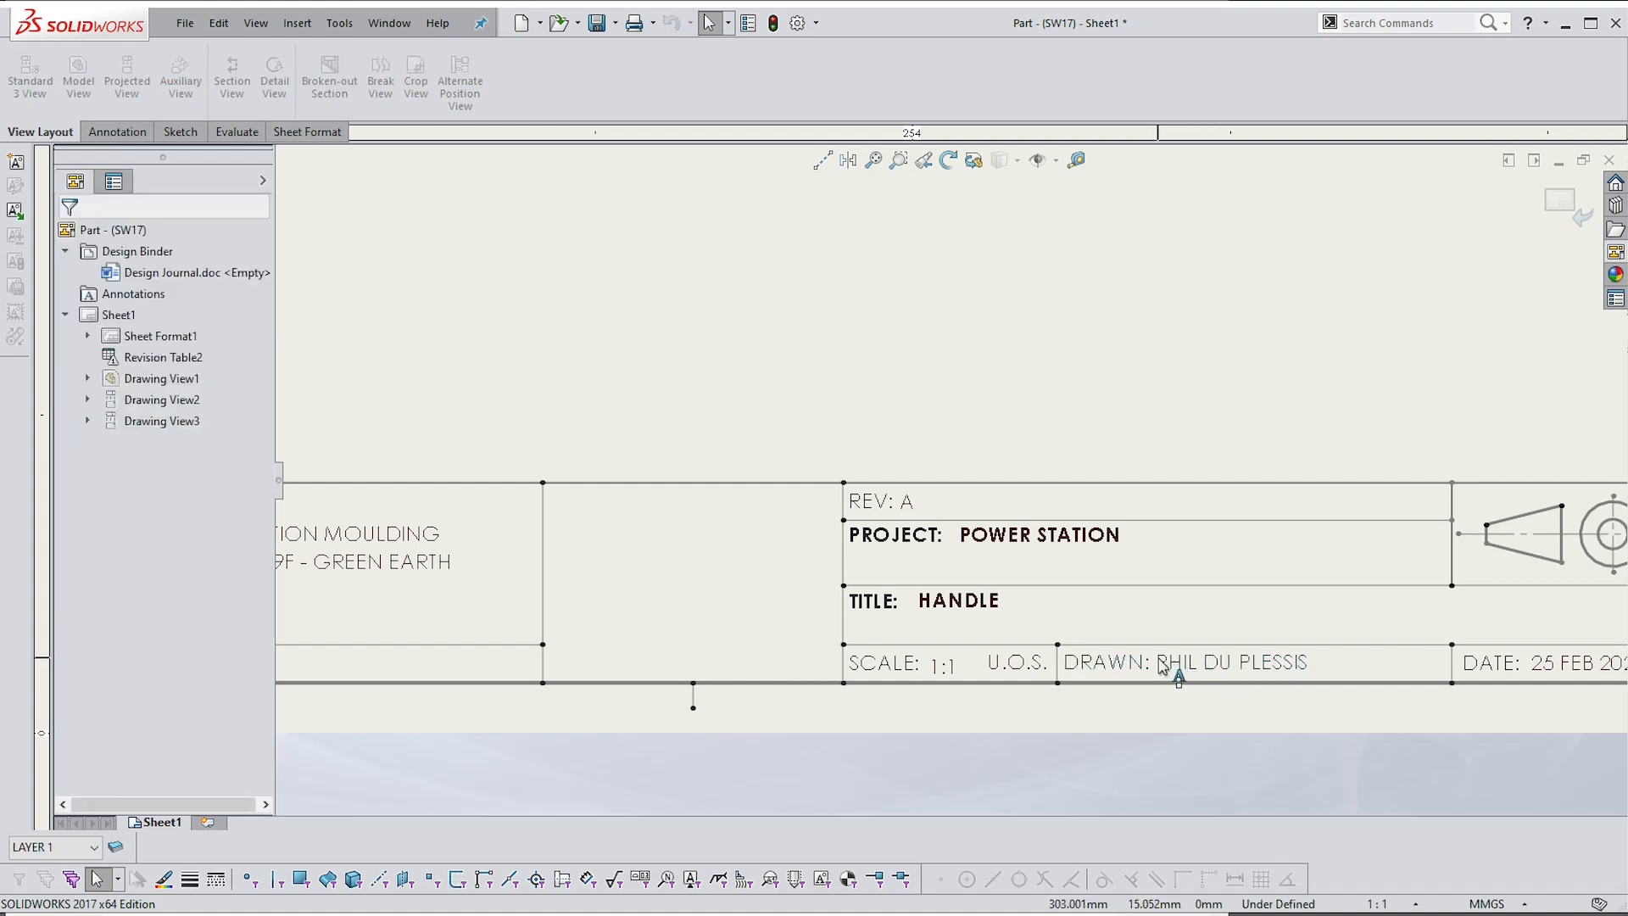
Shift the sheet scale value note slightly to line up with the SCALE label and exit sheet format editing
{"action": "scroll", "coordinate": [1254, 491], "scroll_direction": "up", "scroll_amount": 3}
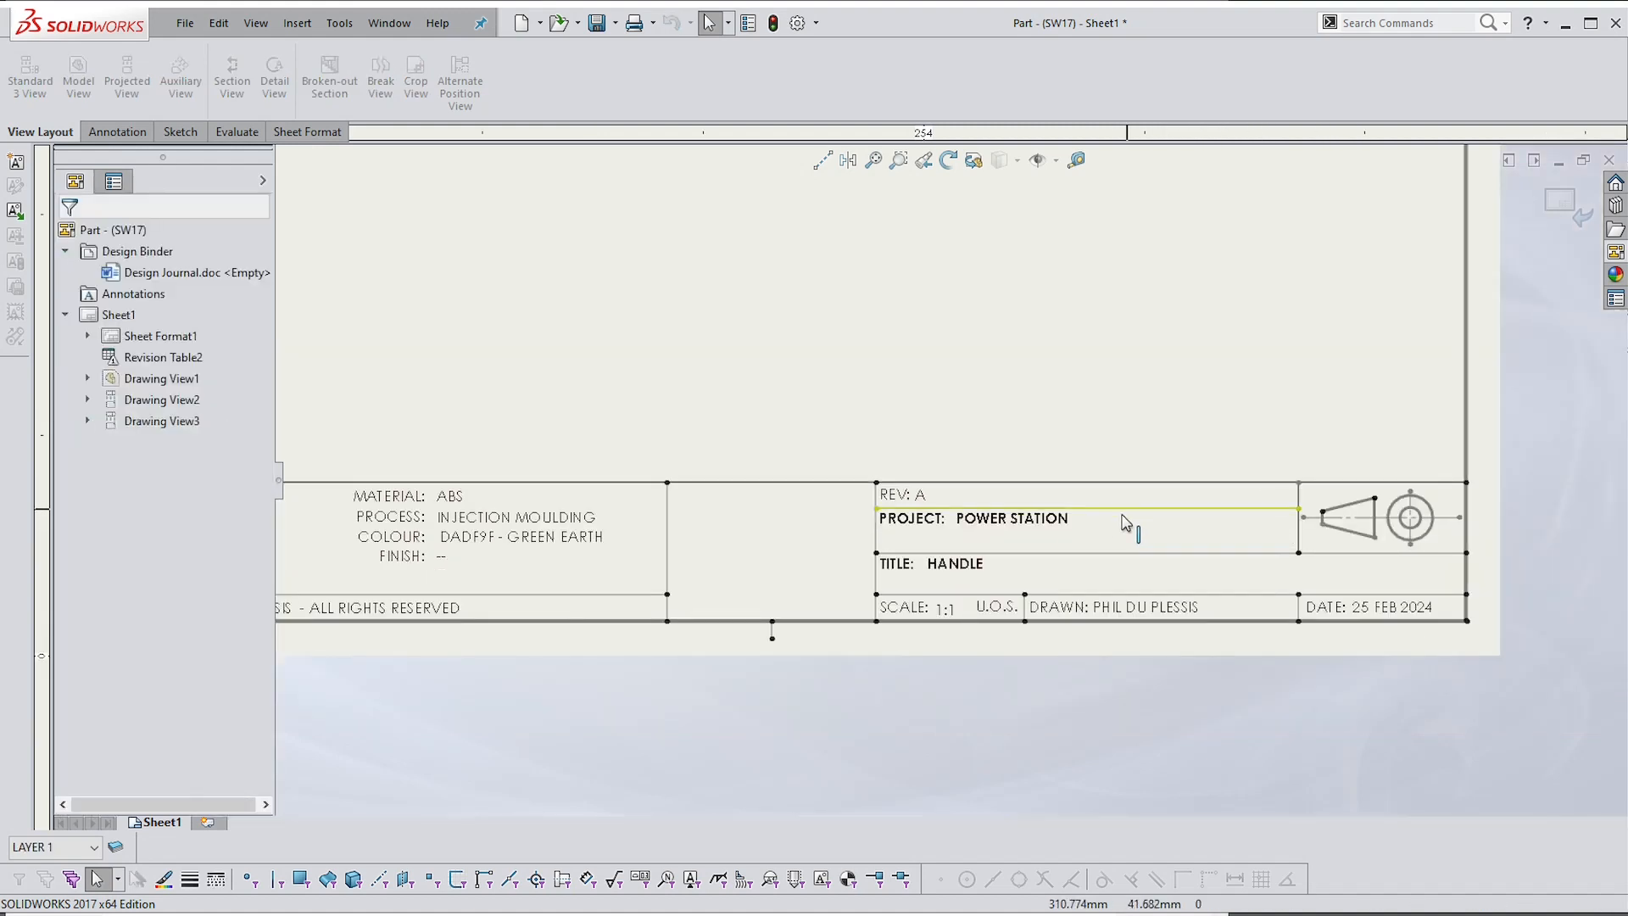
{"action": "scroll", "coordinate": [1018, 509], "scroll_direction": "down", "scroll_amount": 2}
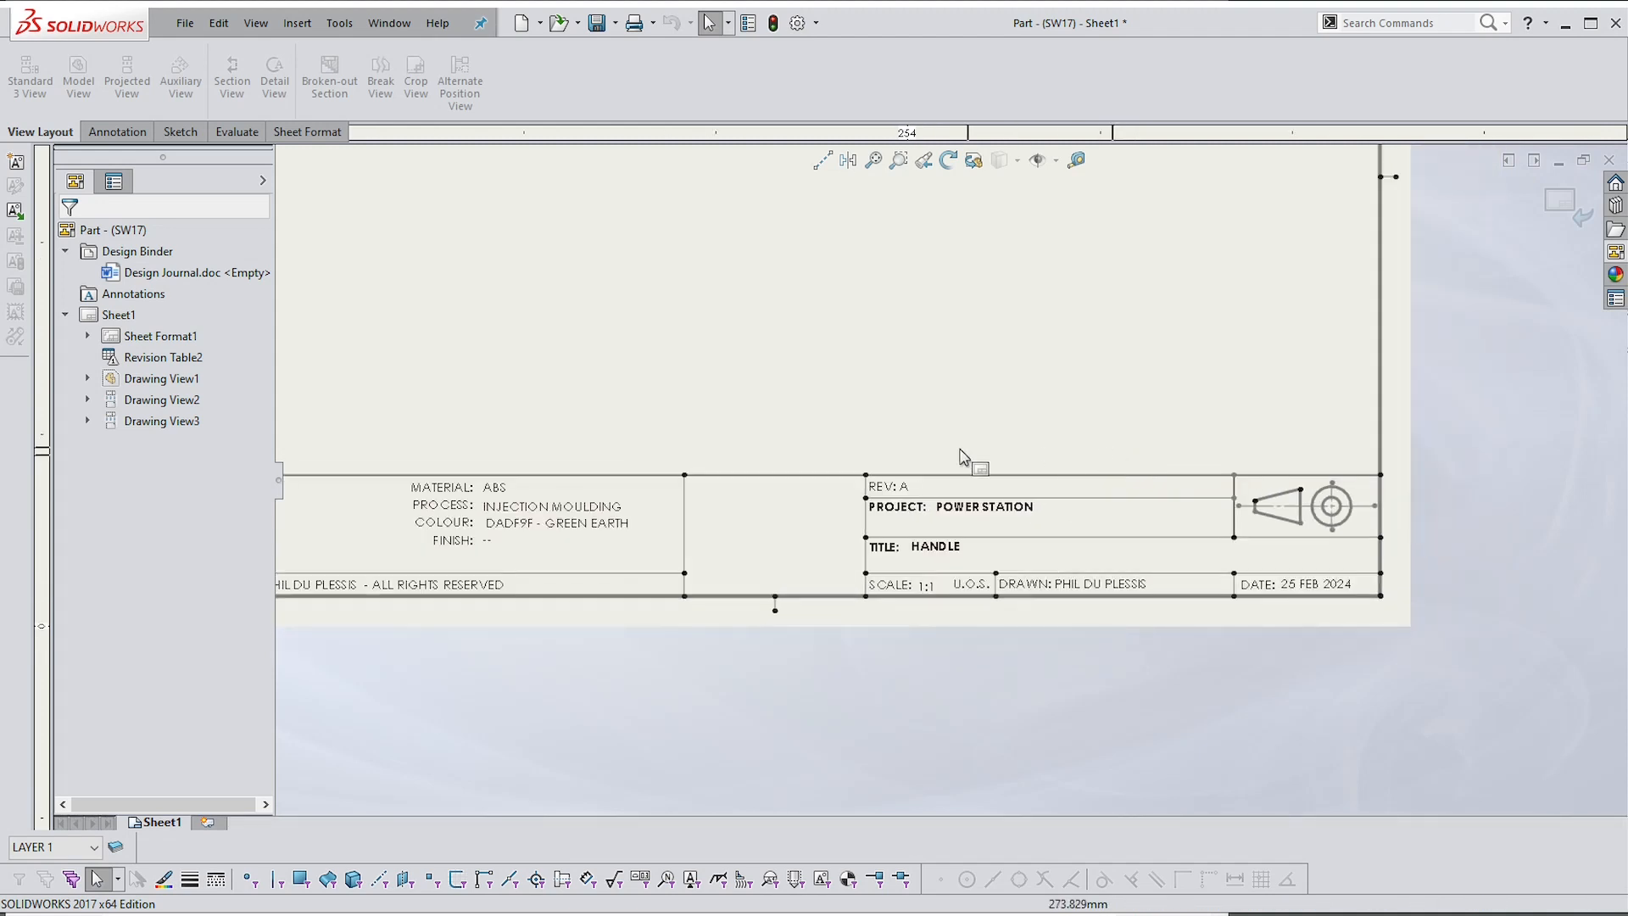
{"action": "scroll", "coordinate": [983, 574], "scroll_direction": "down", "scroll_amount": 3}
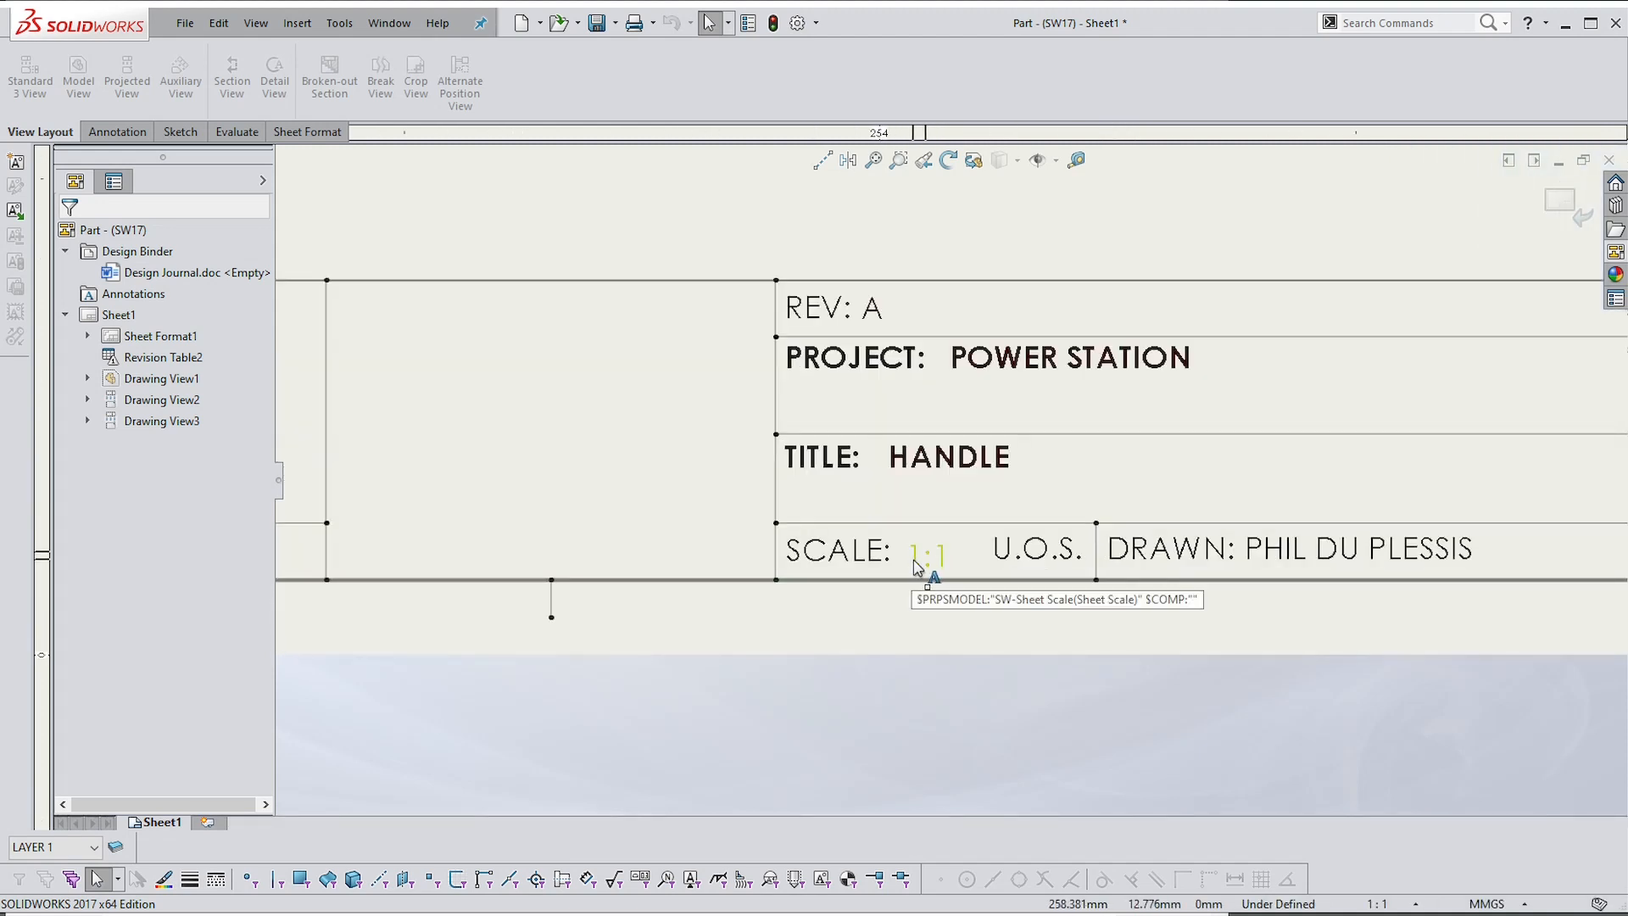
{"action": "left_click", "coordinate": [924, 553]}
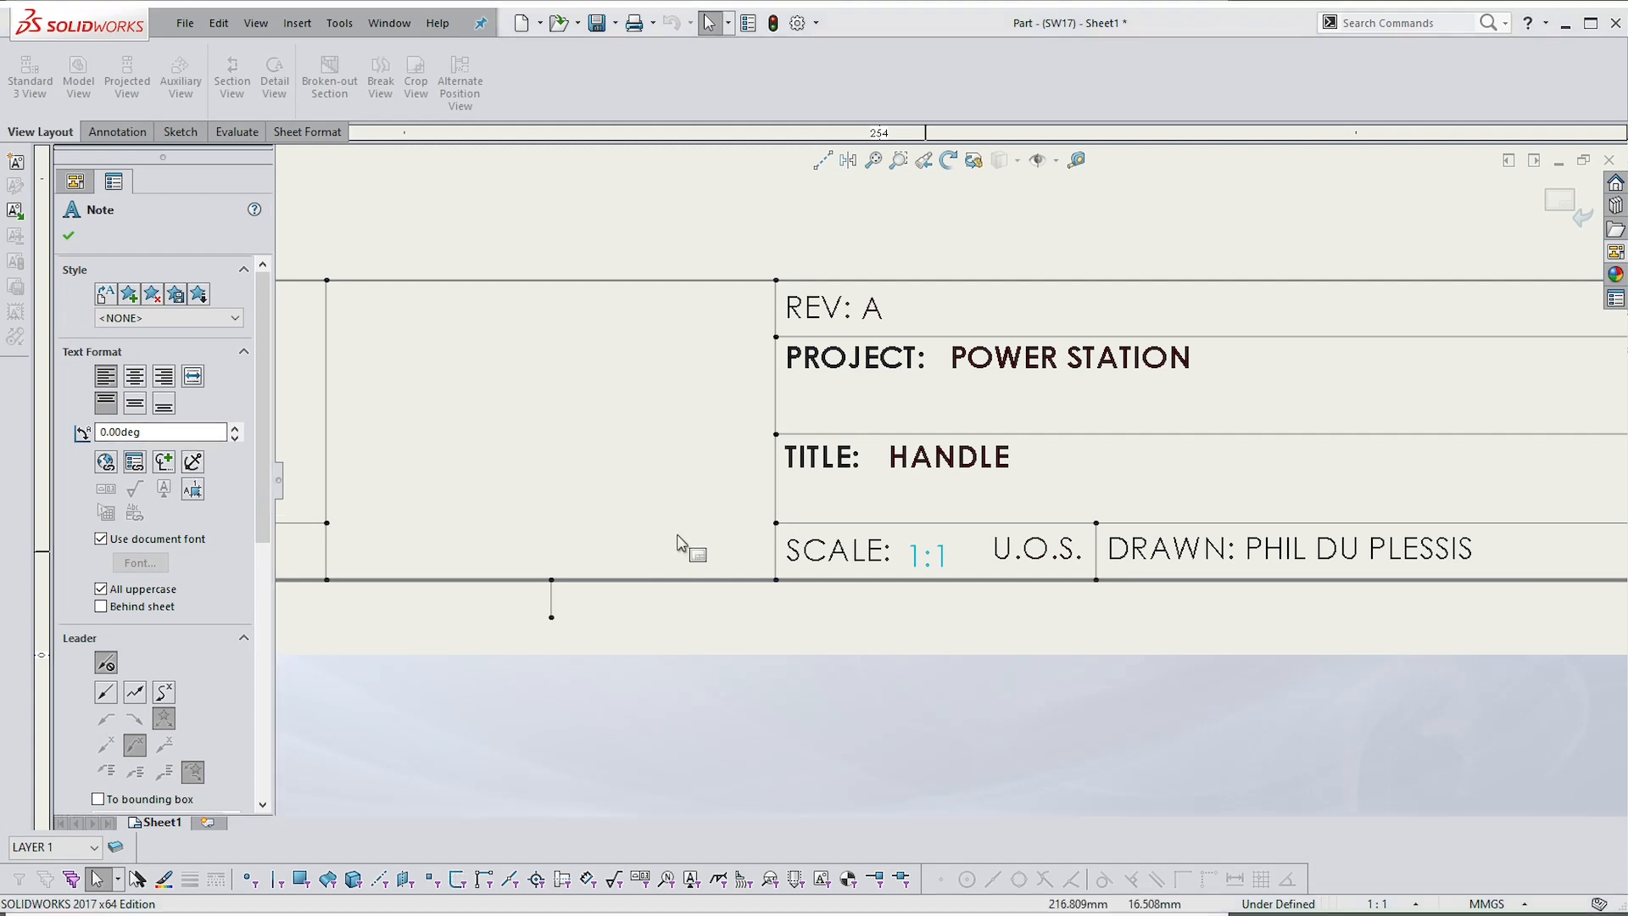
{"action": "double_click", "coordinate": [922, 555]}
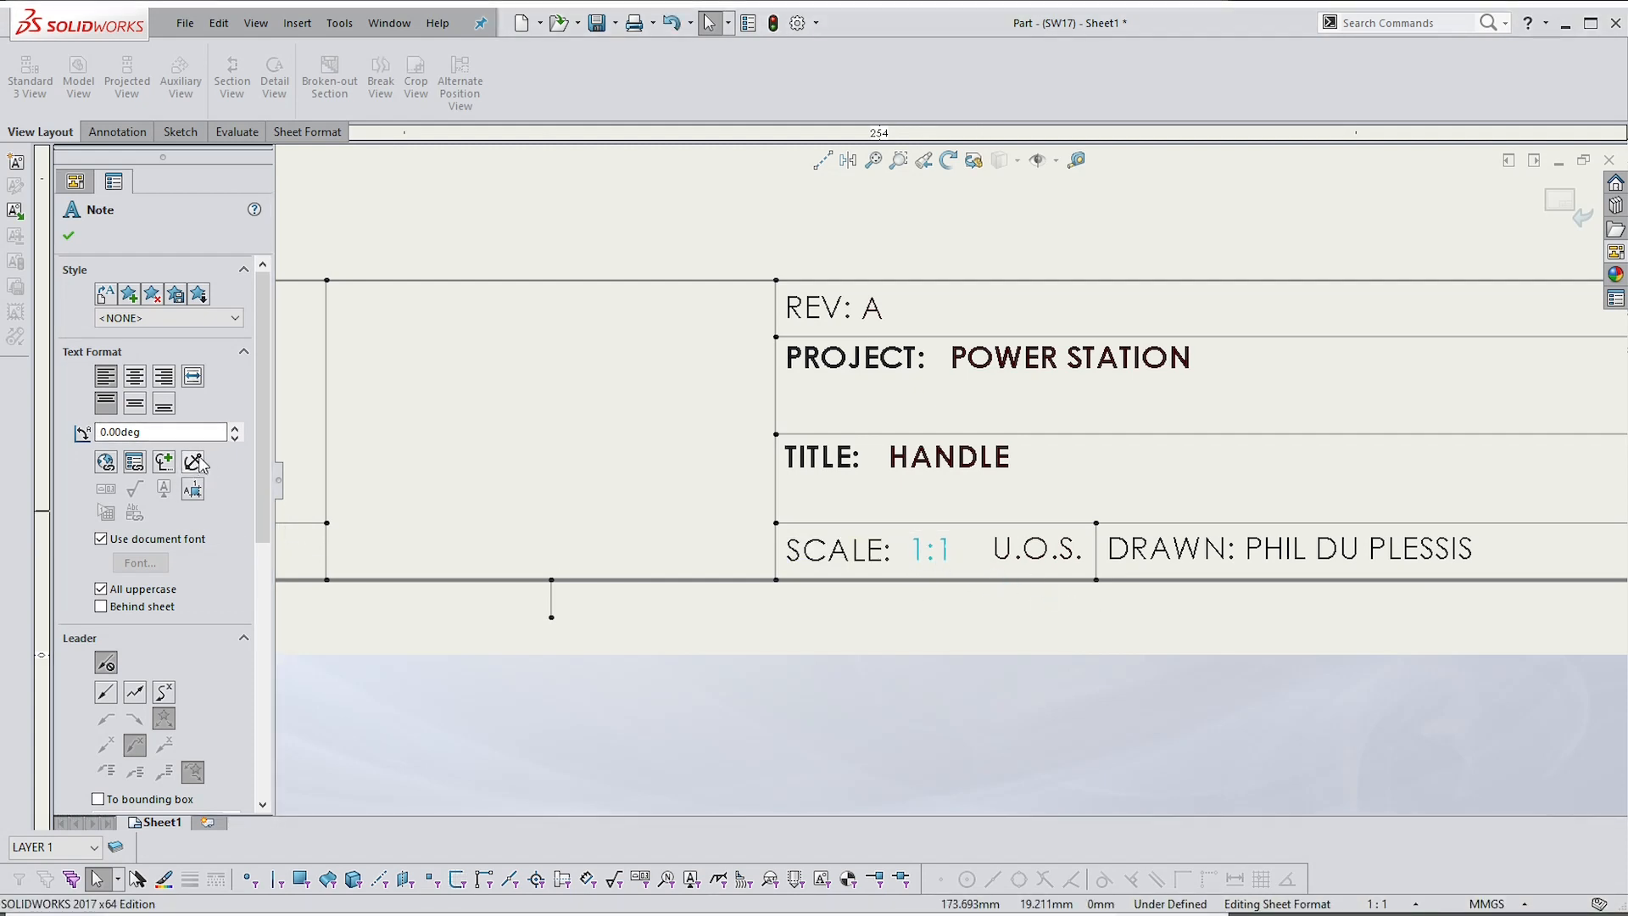
{"action": "left_click", "coordinate": [1011, 583]}
{"action": "scroll", "coordinate": [1065, 428], "scroll_direction": "up", "scroll_amount": 5}
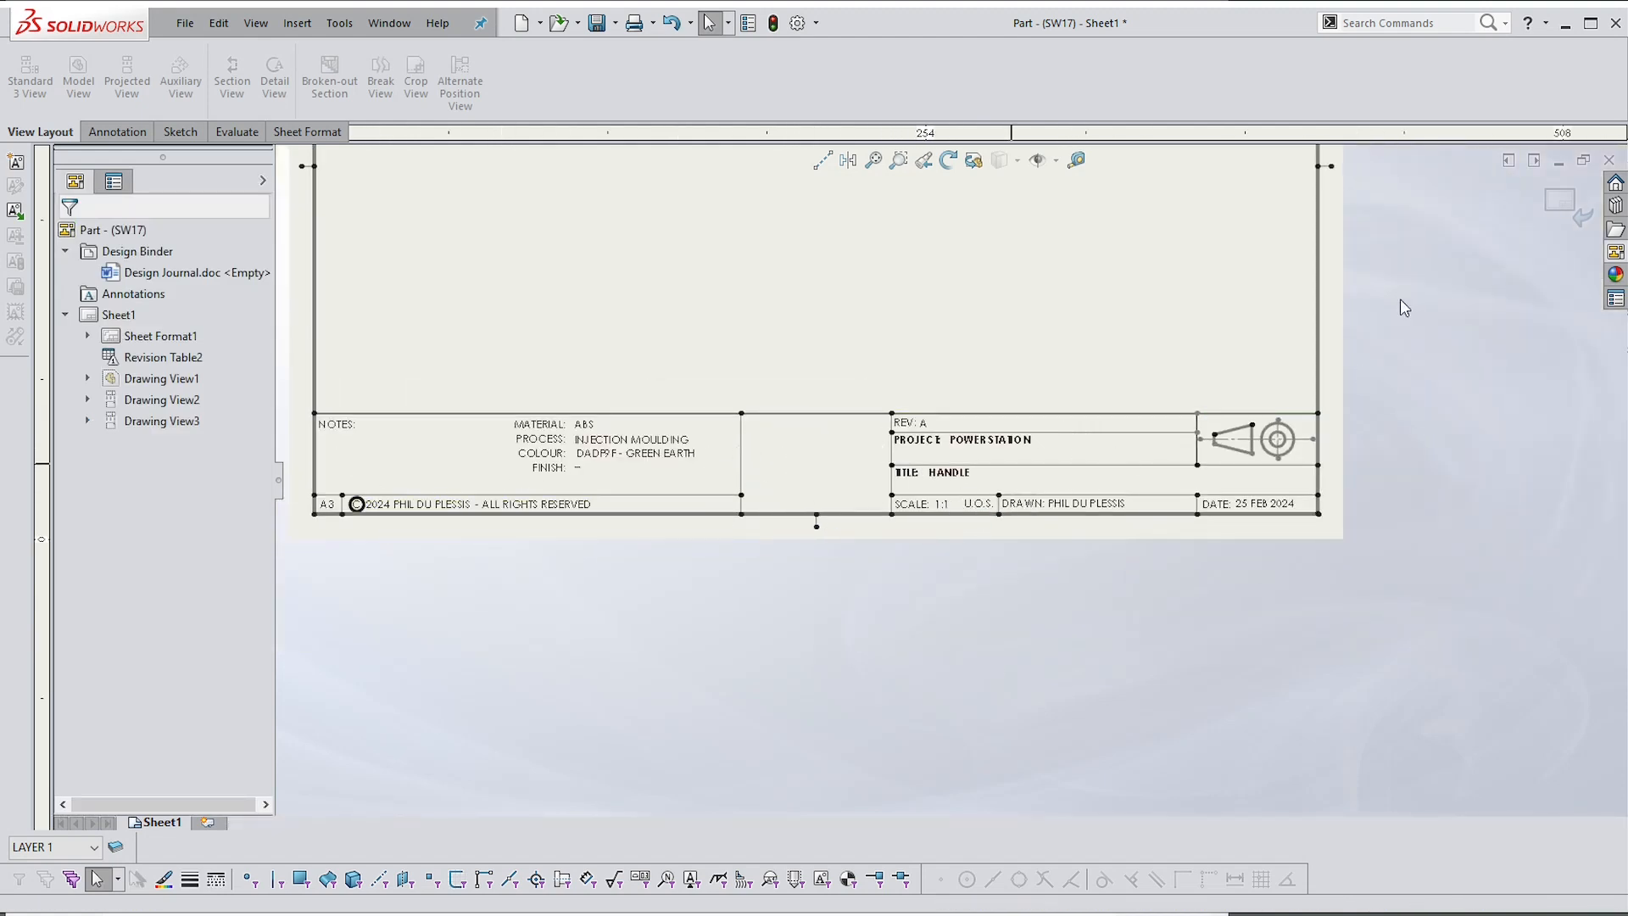
{"action": "left_click", "coordinate": [1559, 202]}
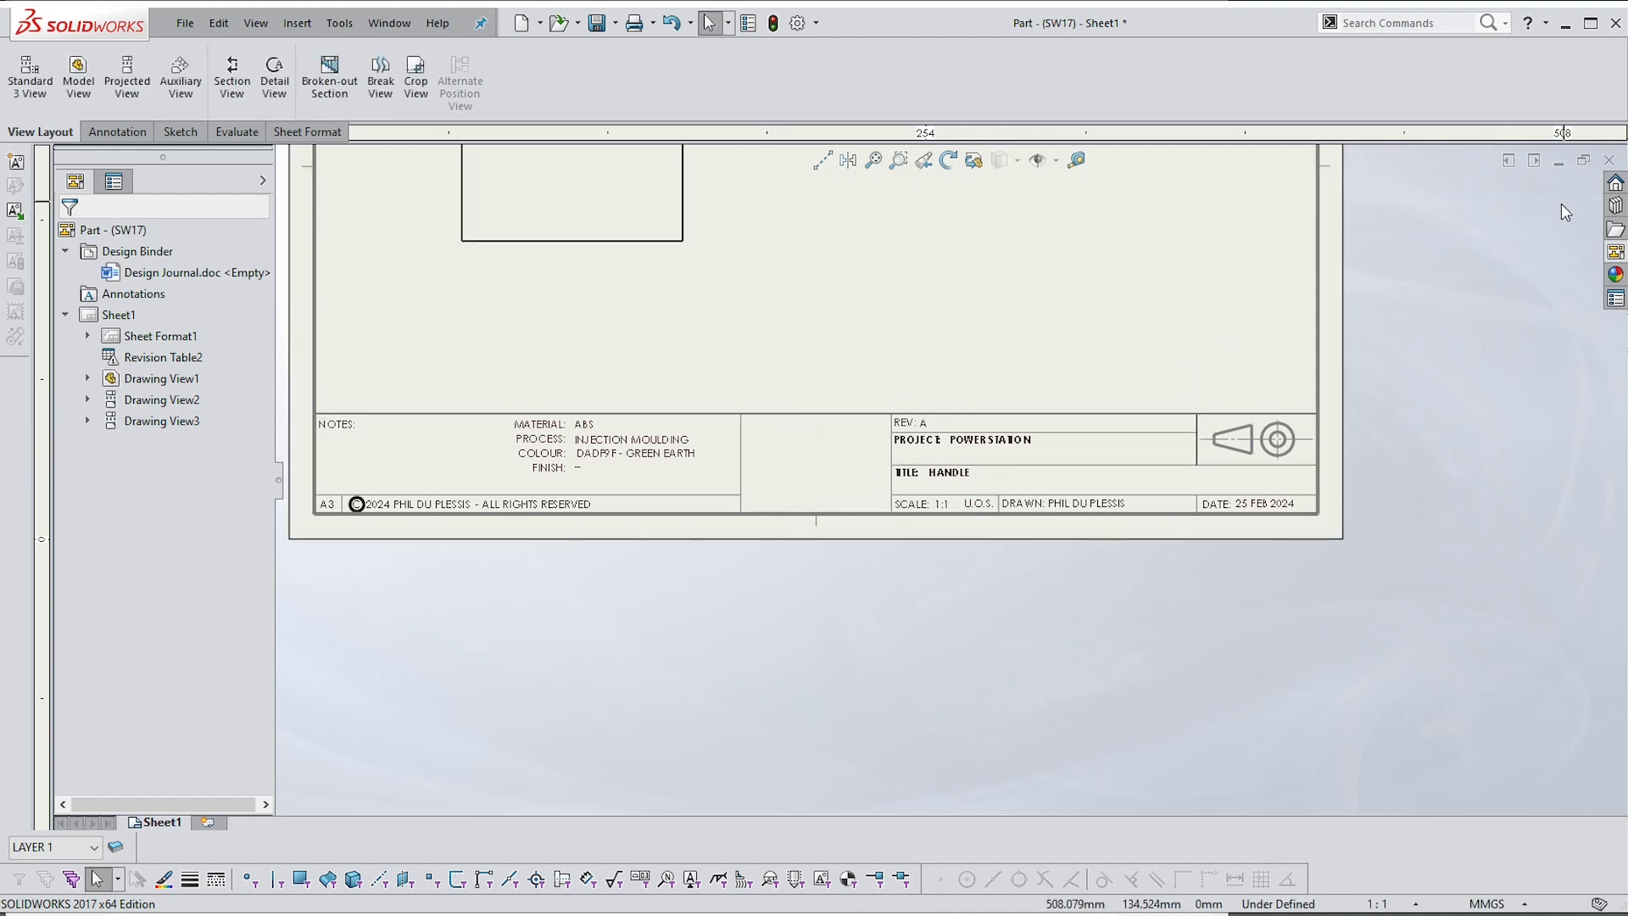
Delete all three drawing views from the sheet
{"action": "scroll", "coordinate": [957, 368], "scroll_direction": "up", "scroll_amount": 5}
{"action": "scroll", "coordinate": [948, 357], "scroll_direction": "down", "scroll_amount": 1}
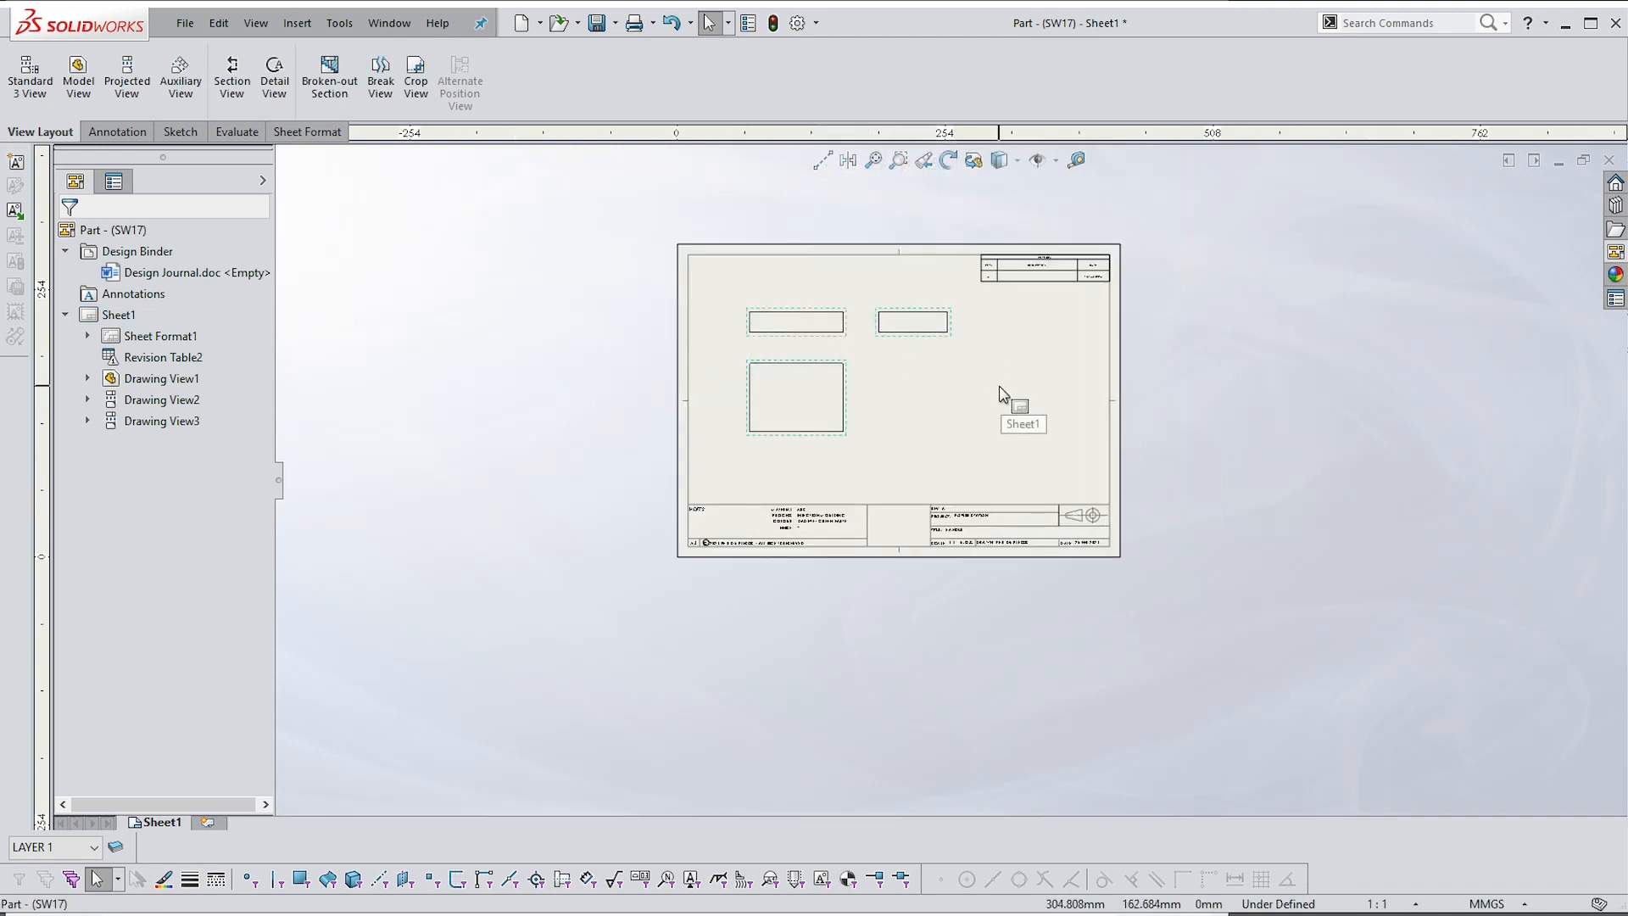
{"action": "key", "text": "Delete"}
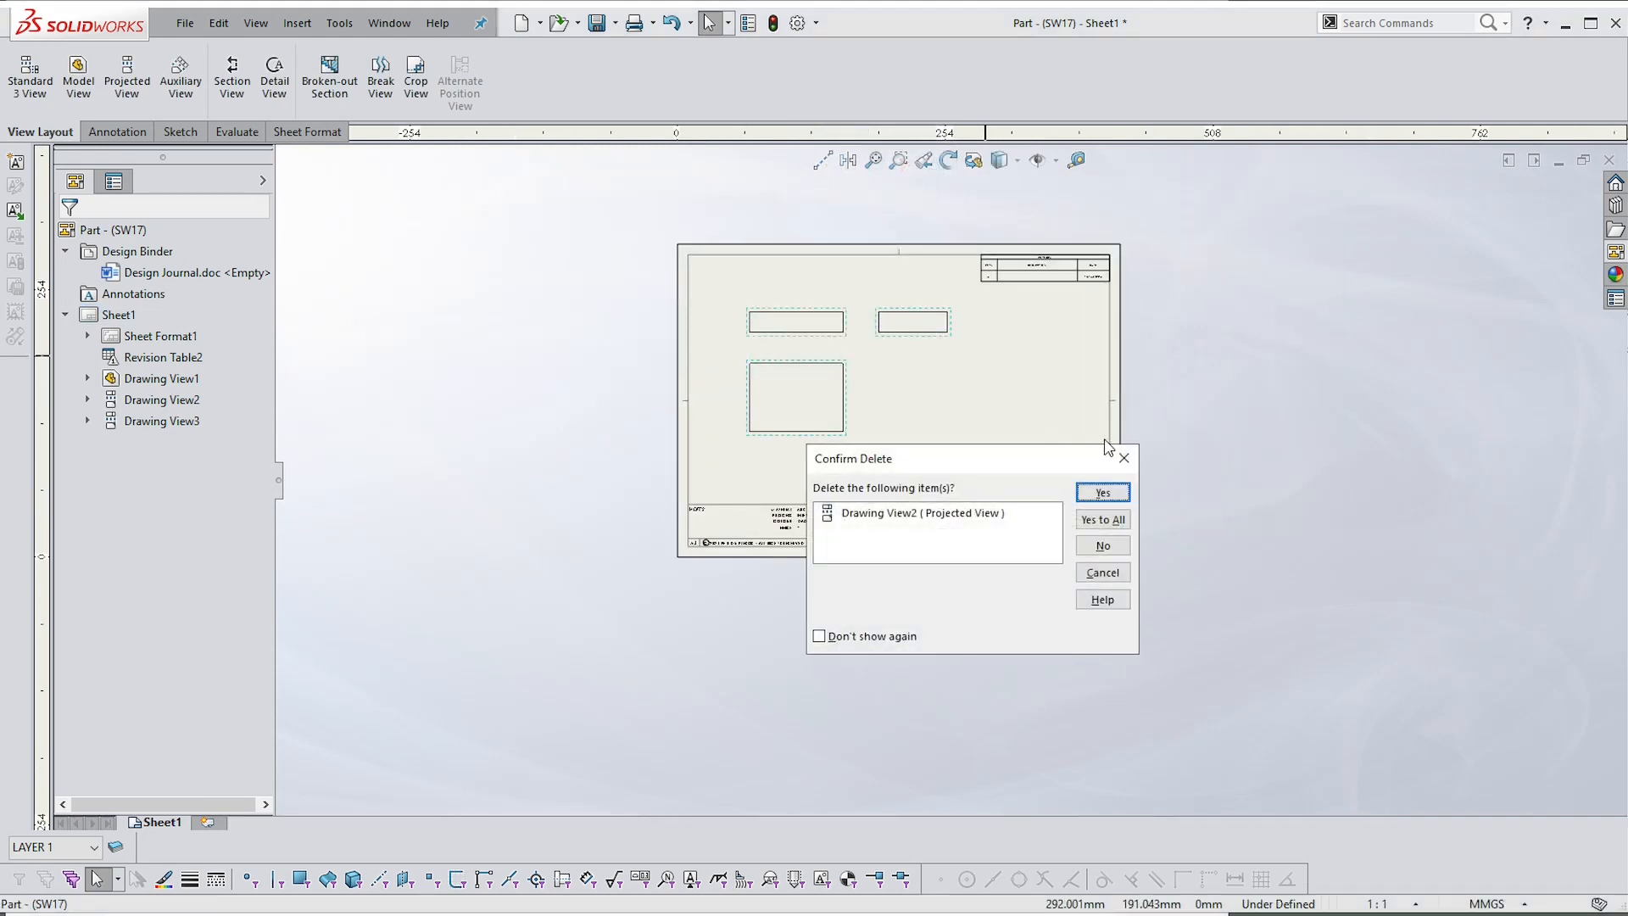
{"action": "left_click", "coordinate": [1107, 520]}
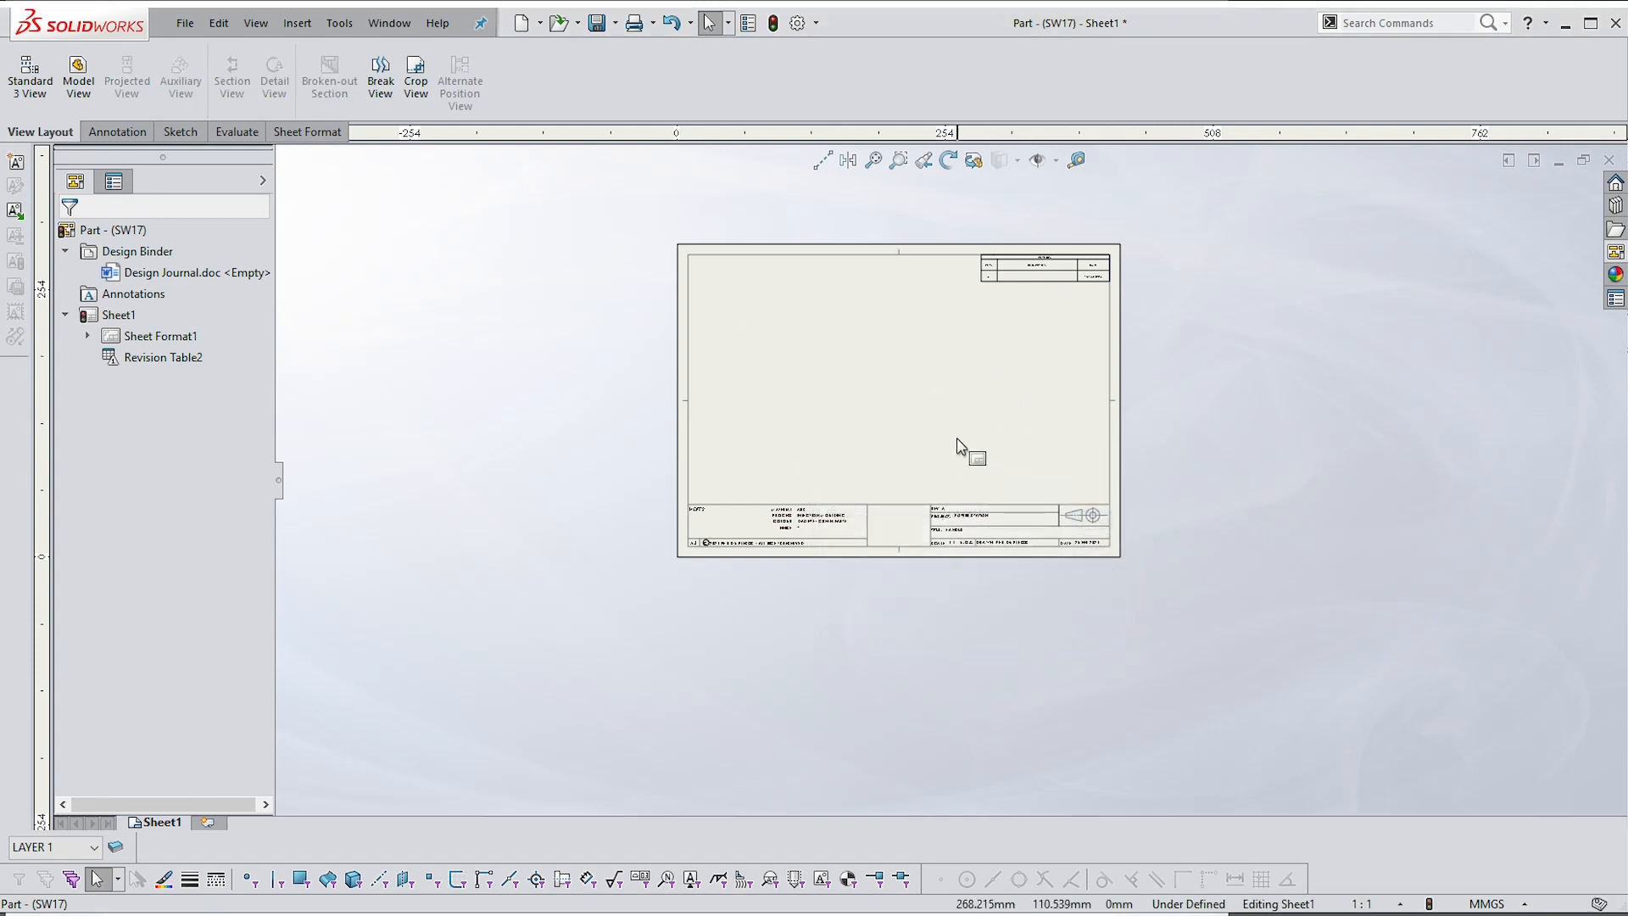
Save the sheet format over the existing A3 - UJ (SW17).slddrt file
{"action": "scroll", "coordinate": [890, 369], "scroll_direction": "down", "scroll_amount": 1}
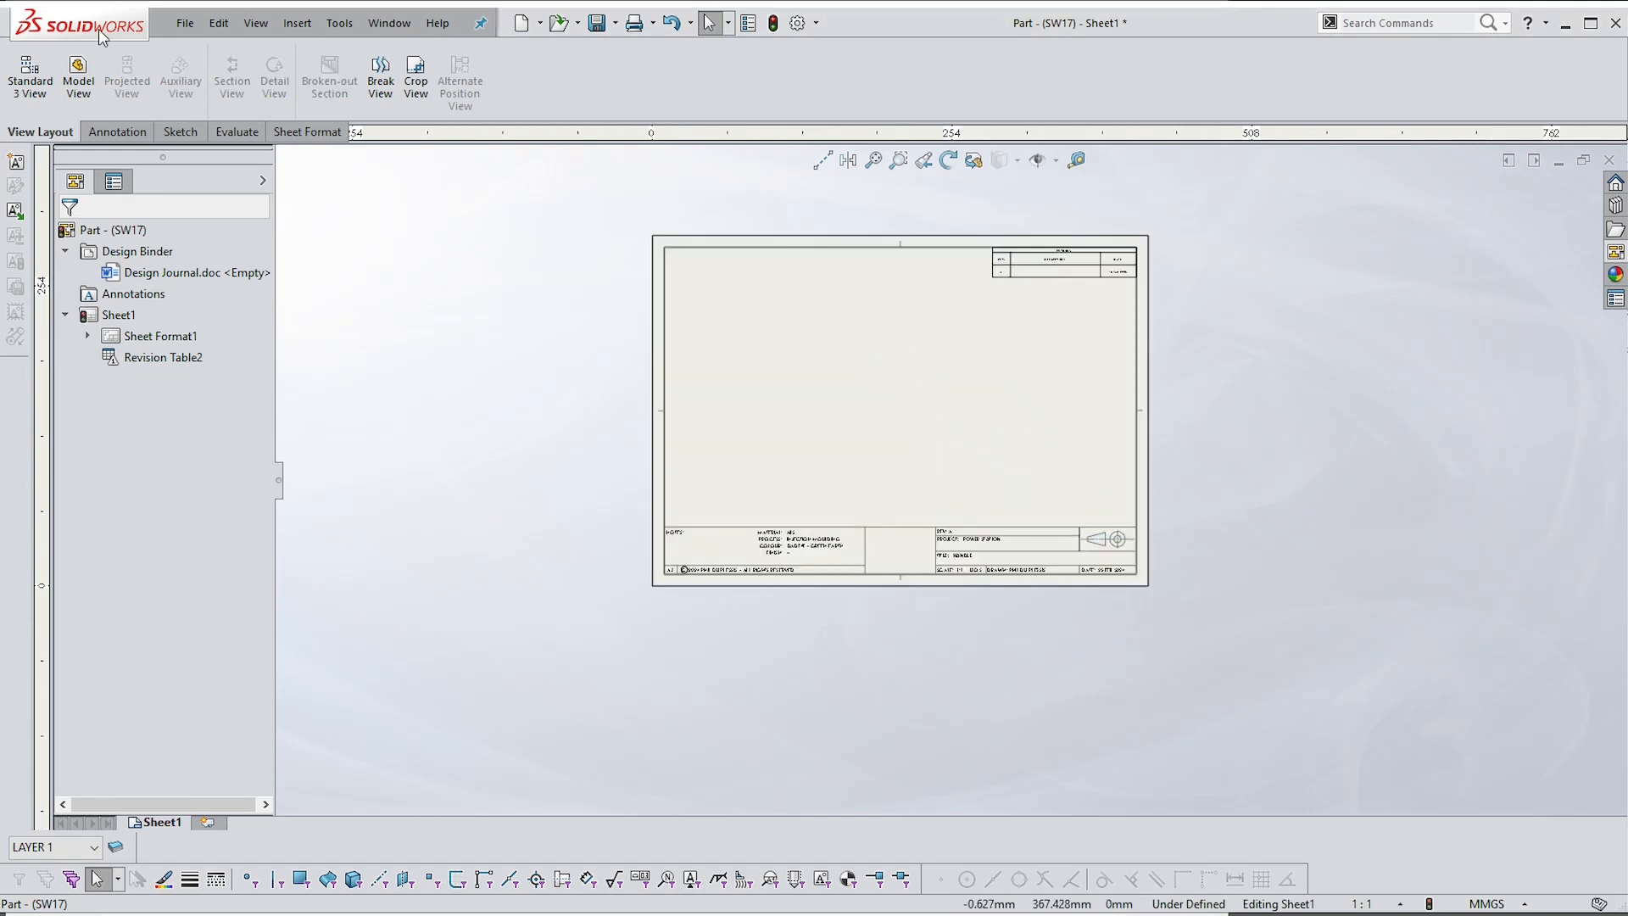
{"action": "left_click", "coordinate": [185, 23]}
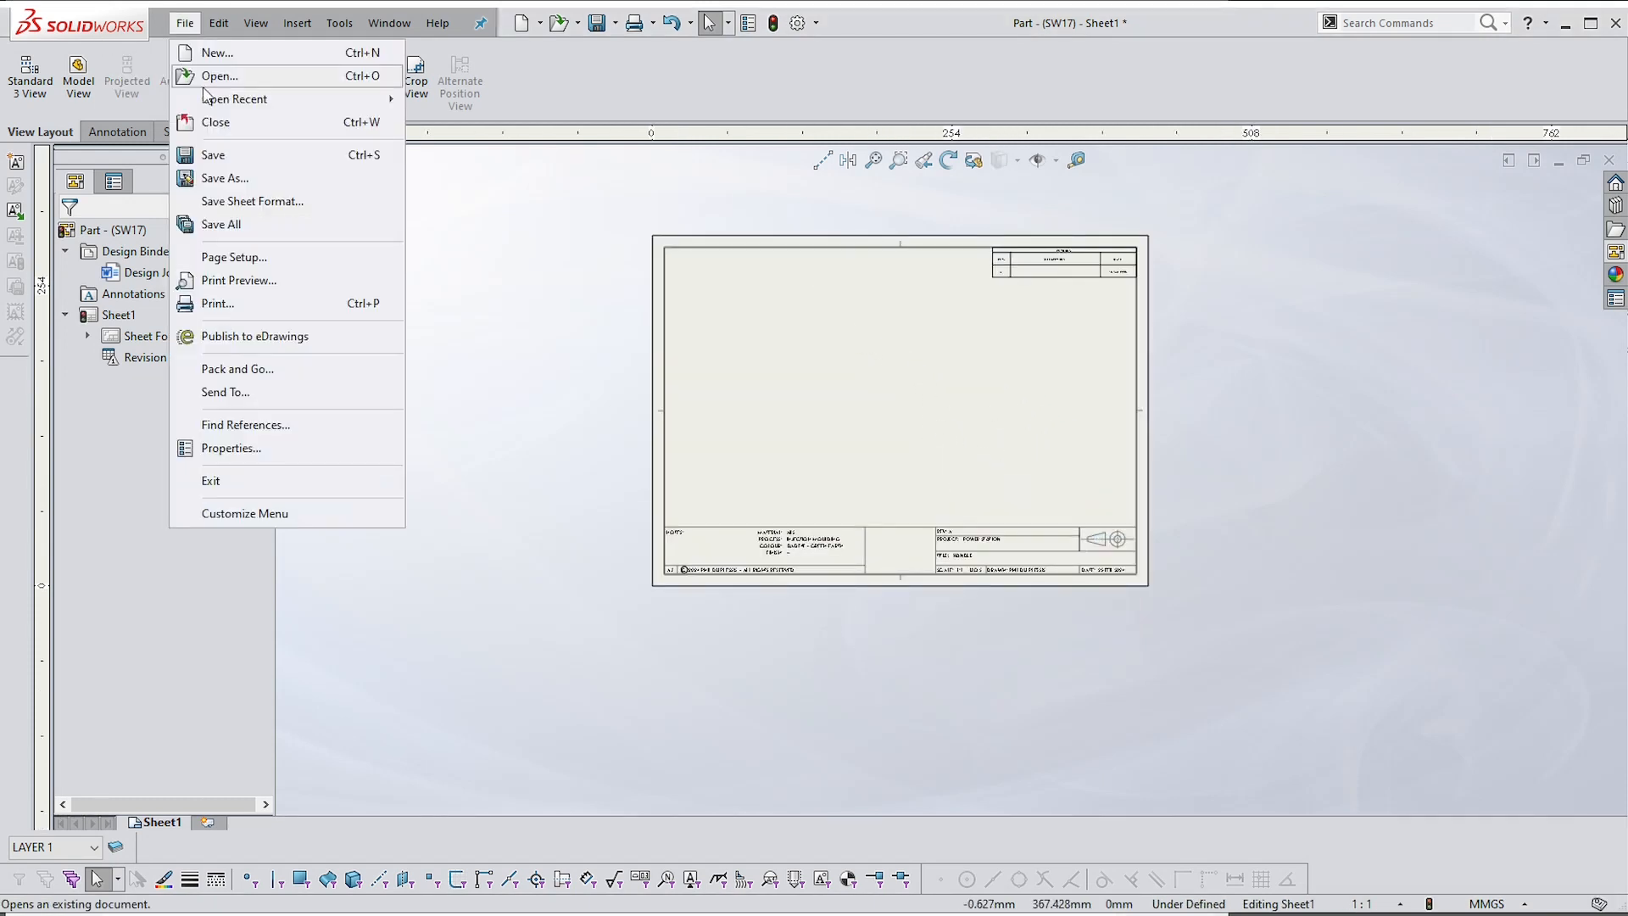
{"action": "left_click", "coordinate": [252, 201]}
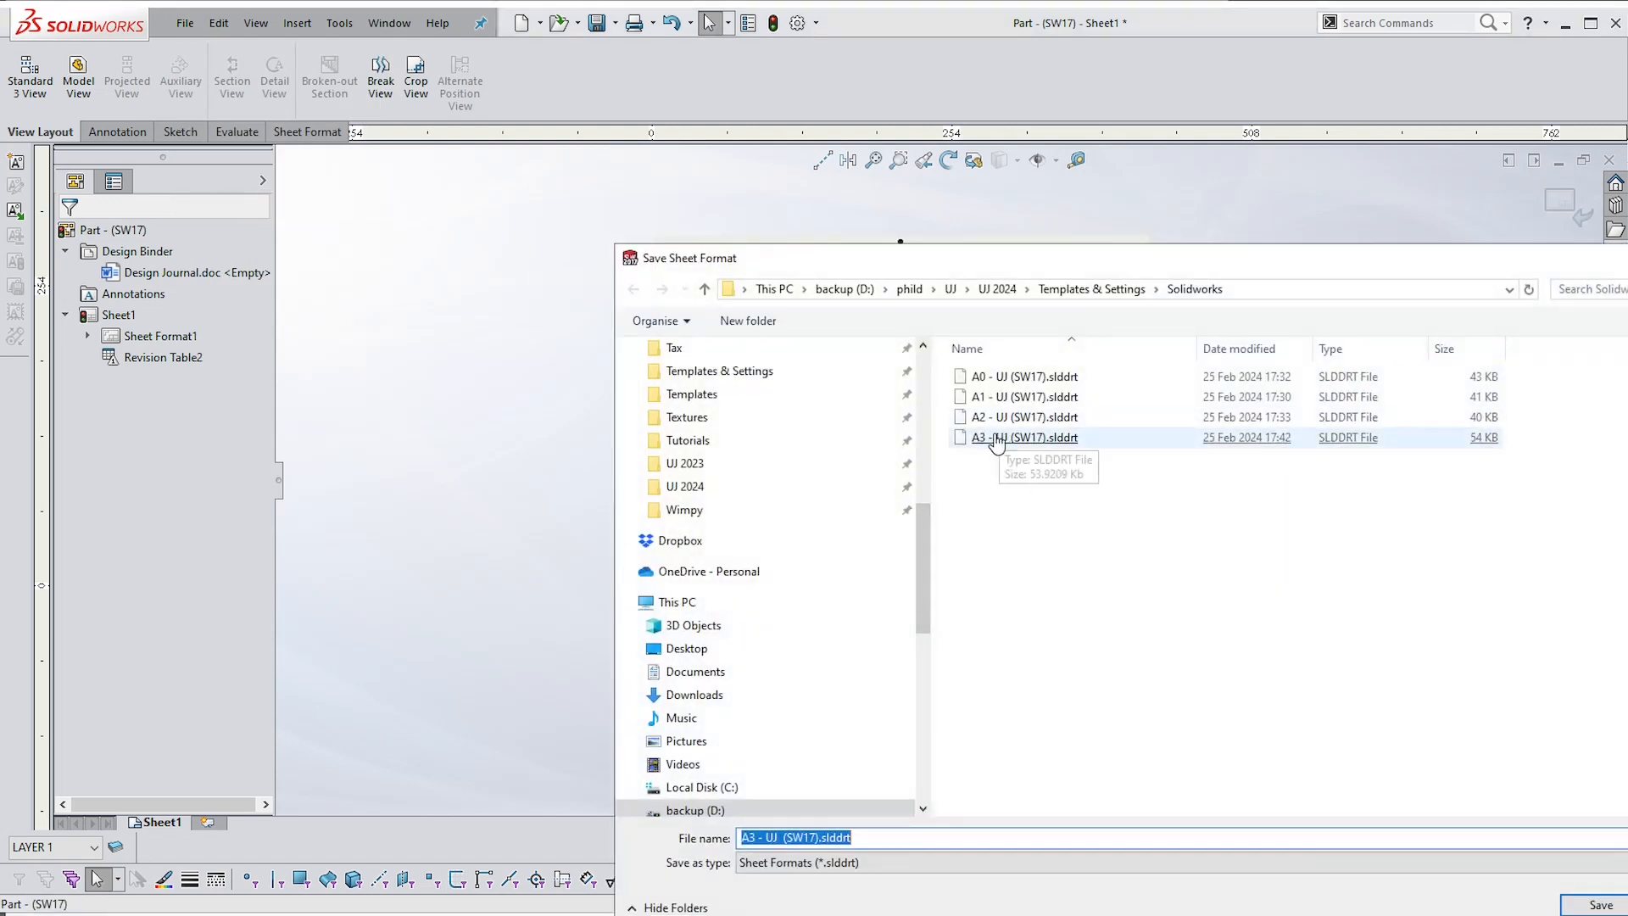
{"action": "double_click", "coordinate": [1026, 437]}
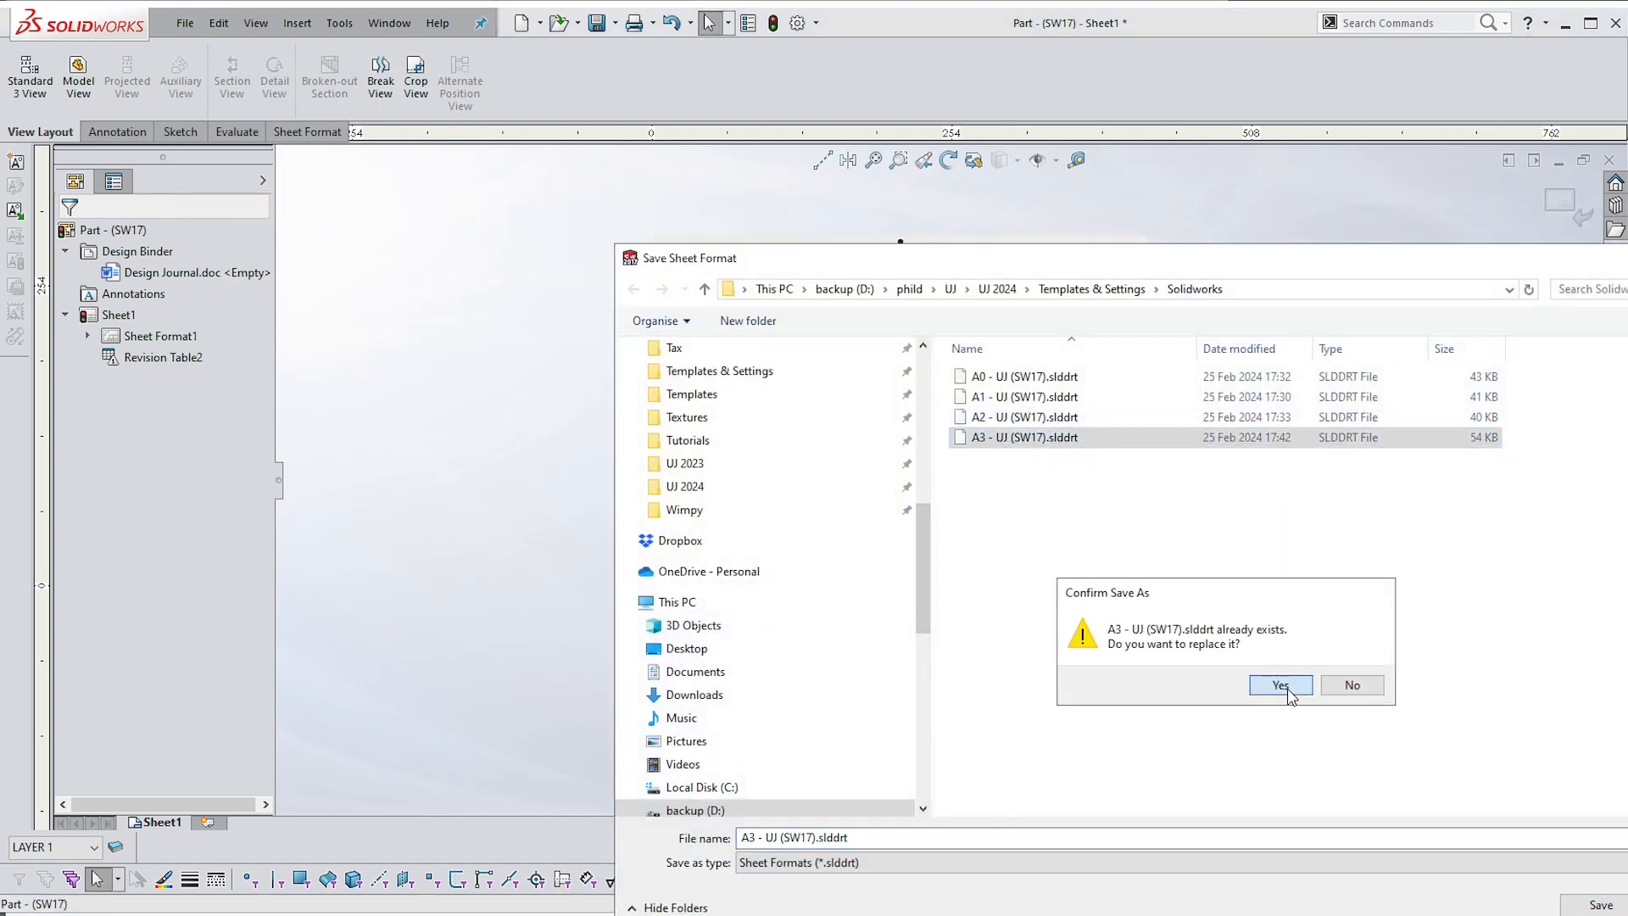
{"action": "left_click", "coordinate": [1279, 687]}
Save the empty drawing as a drawing template, replacing the existing A3 - UJ (SW17).DRWDOT file
{"action": "left_click", "coordinate": [184, 23]}
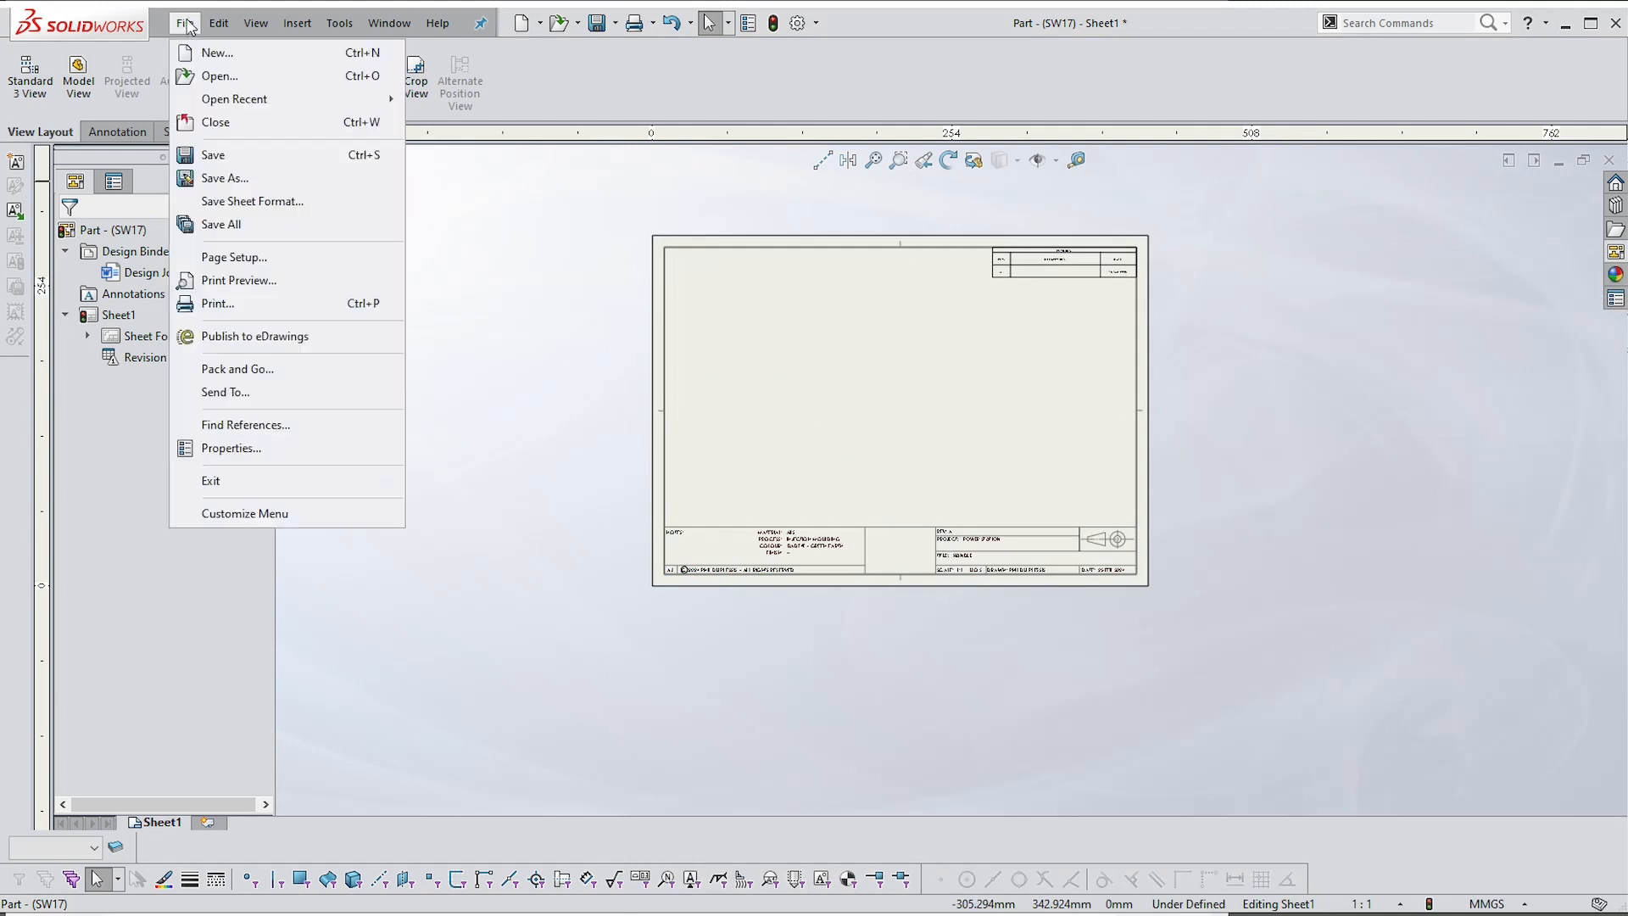
{"action": "left_click", "coordinate": [222, 178]}
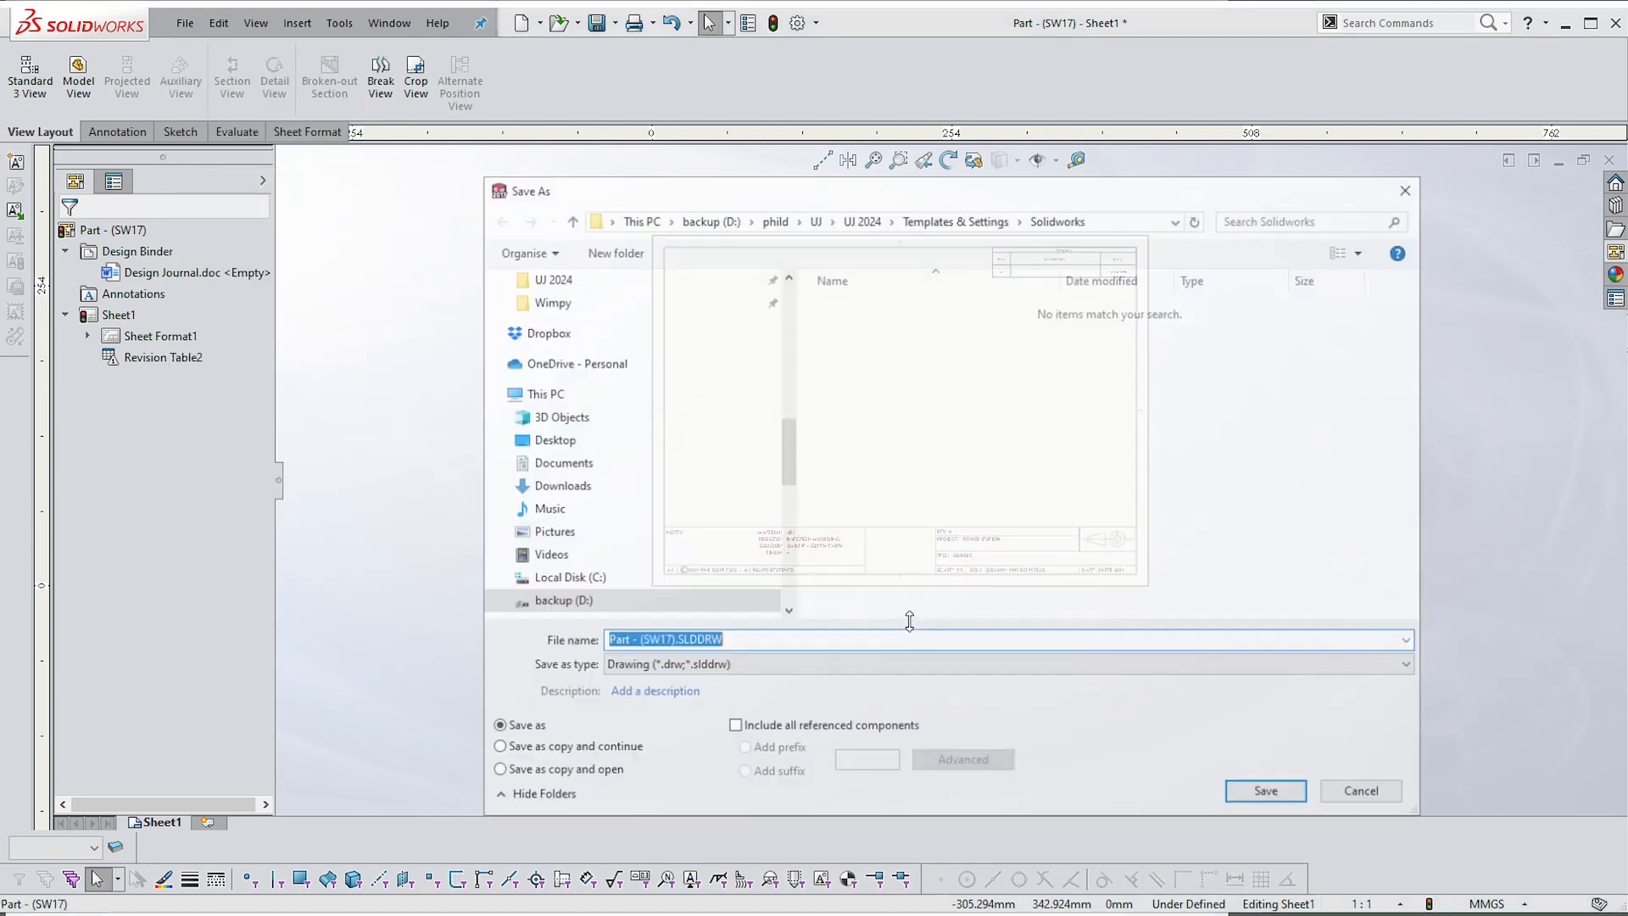
{"action": "left_click", "coordinate": [694, 669]}
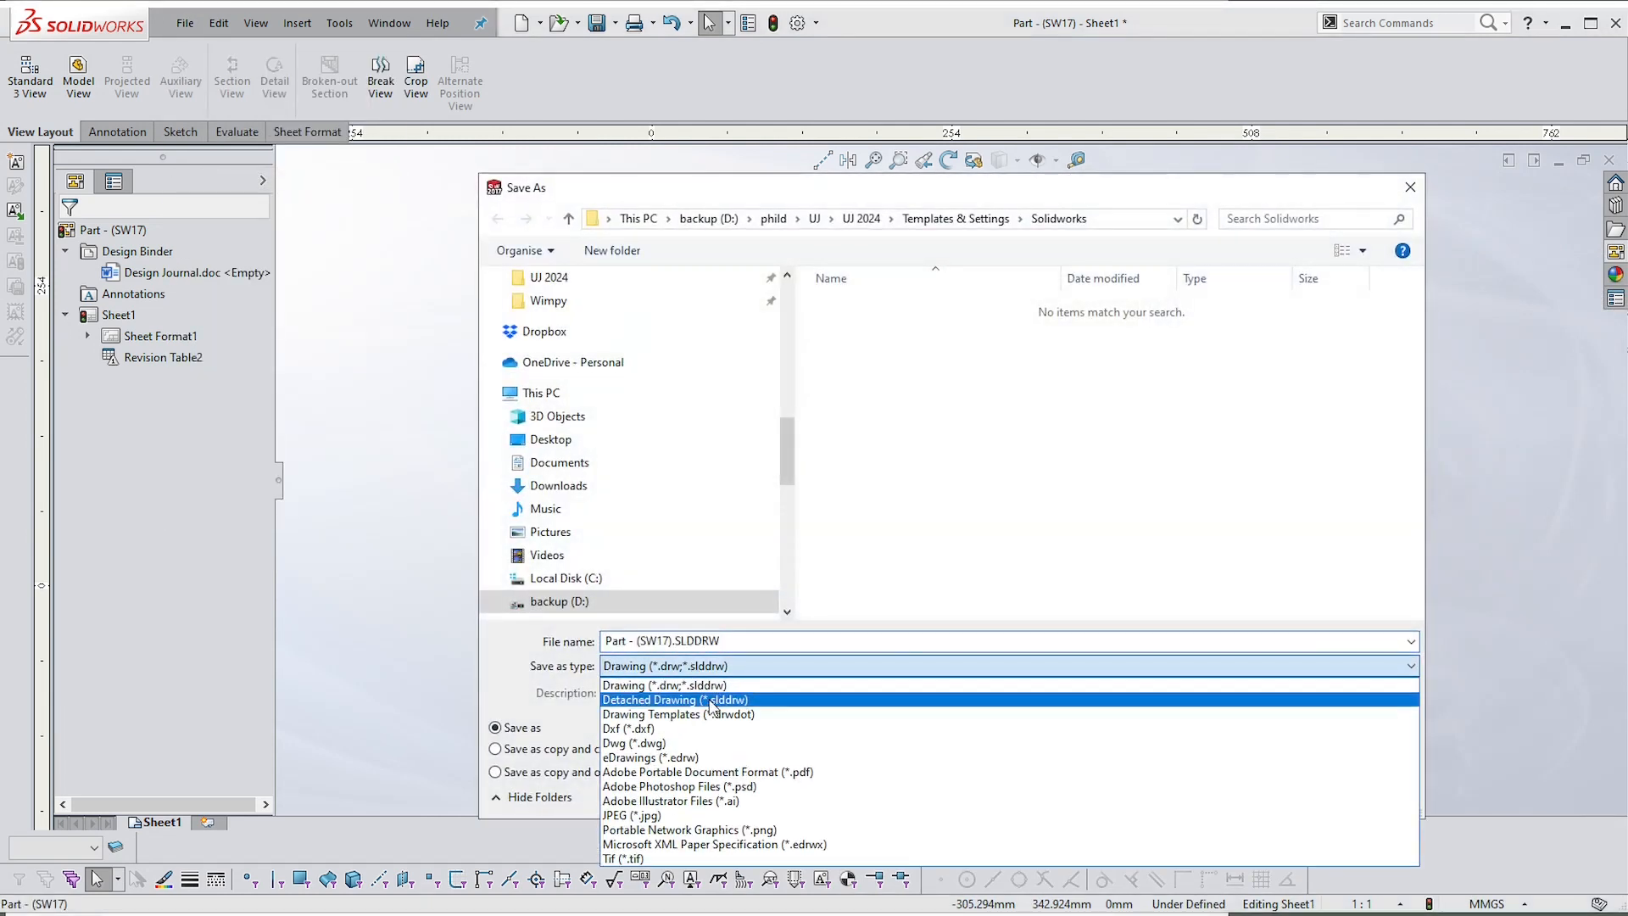
{"action": "left_click", "coordinate": [743, 715]}
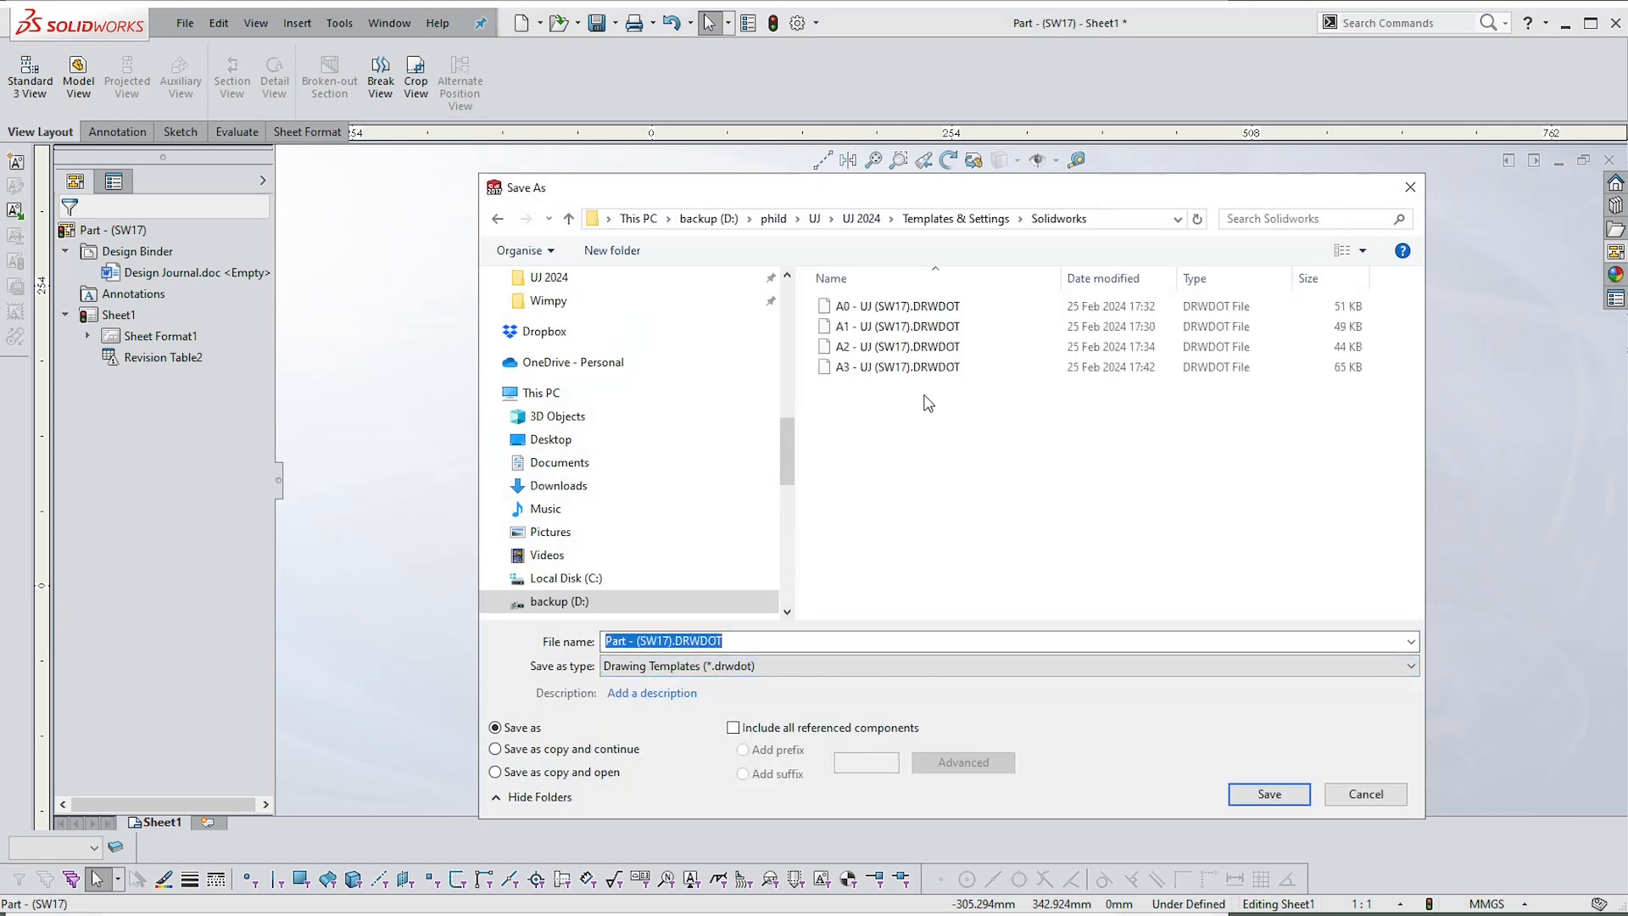
{"action": "double_click", "coordinate": [882, 367]}
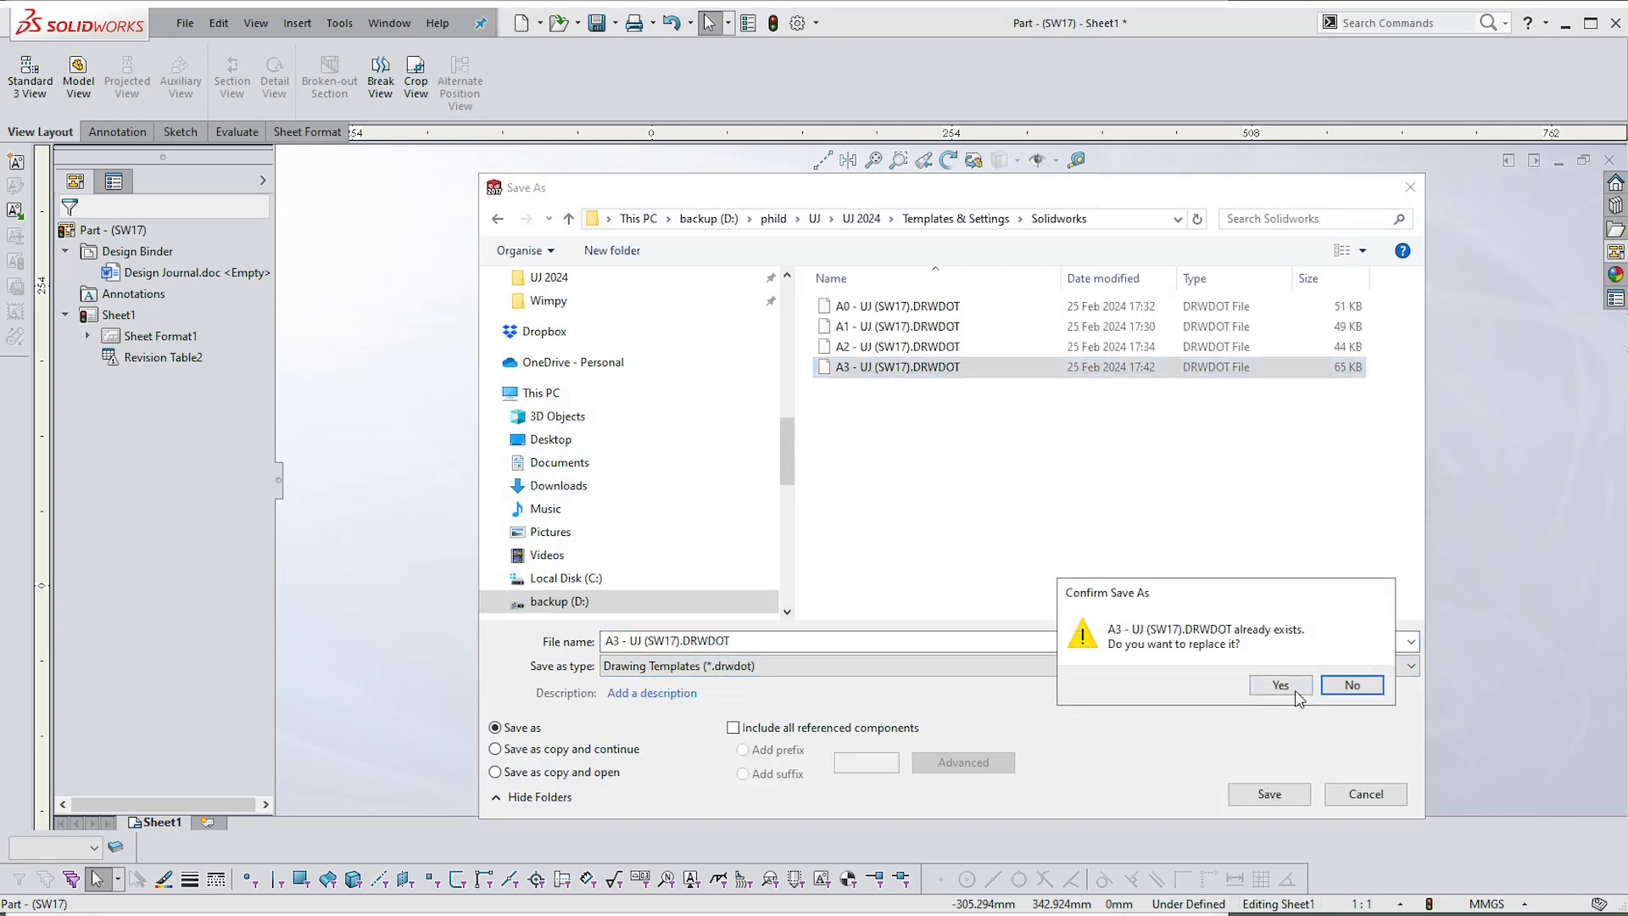
{"action": "left_click", "coordinate": [1294, 690]}
{"action": "left_click", "coordinate": [1312, 708]}
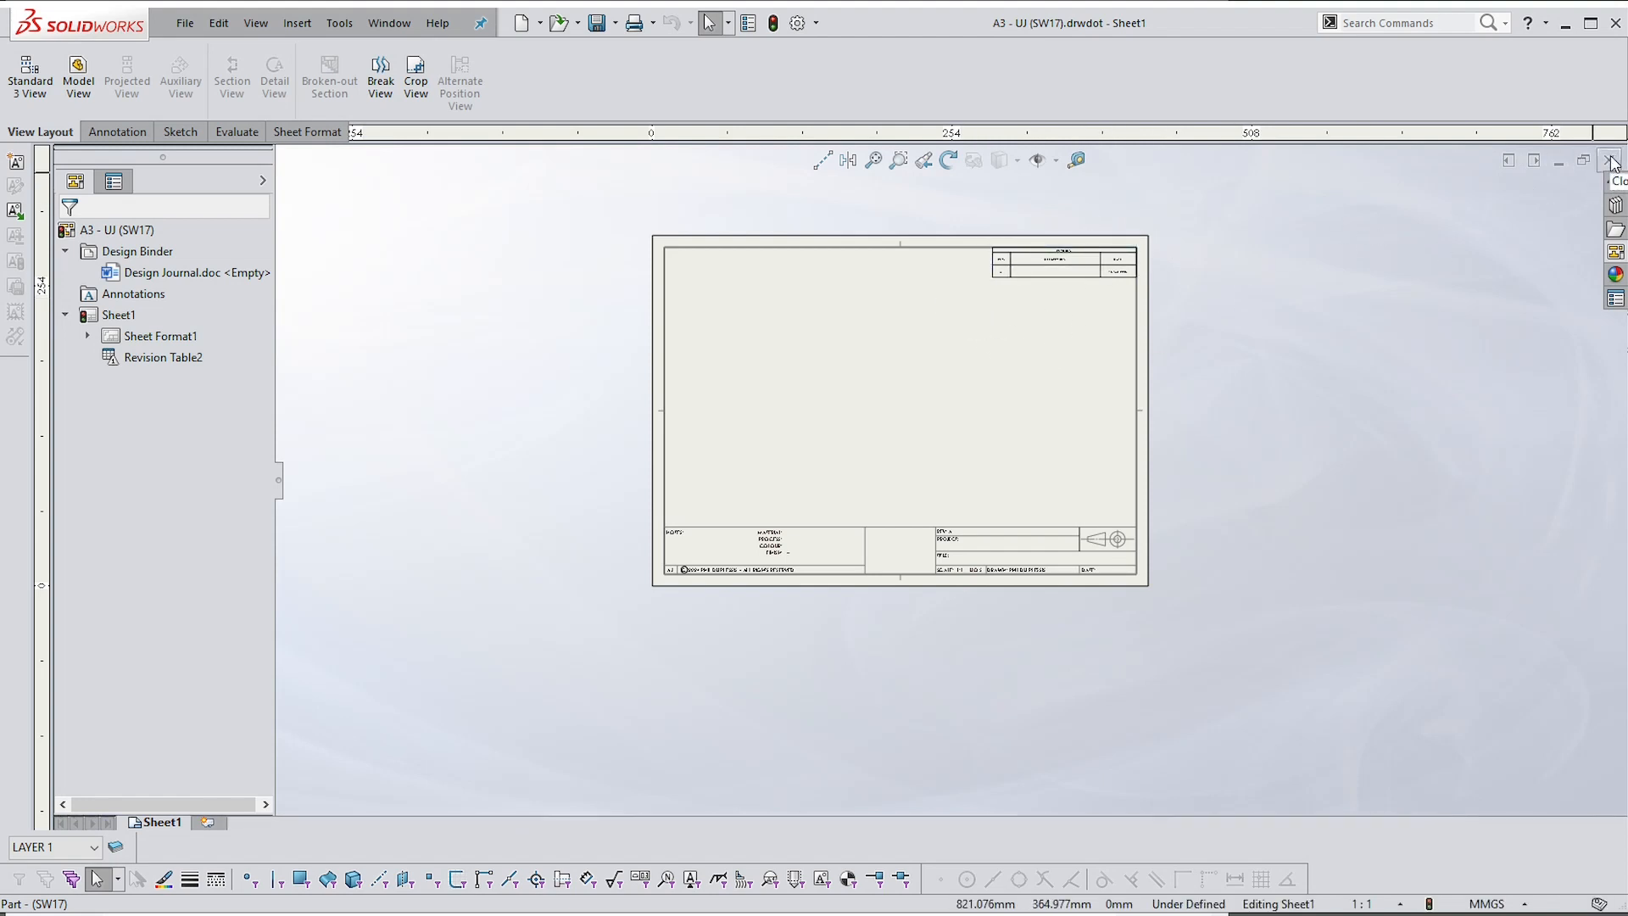
Close the A3 drawing template and create a new drawing from the A2 - UJ (SW17) template
{"action": "left_click", "coordinate": [1610, 160]}
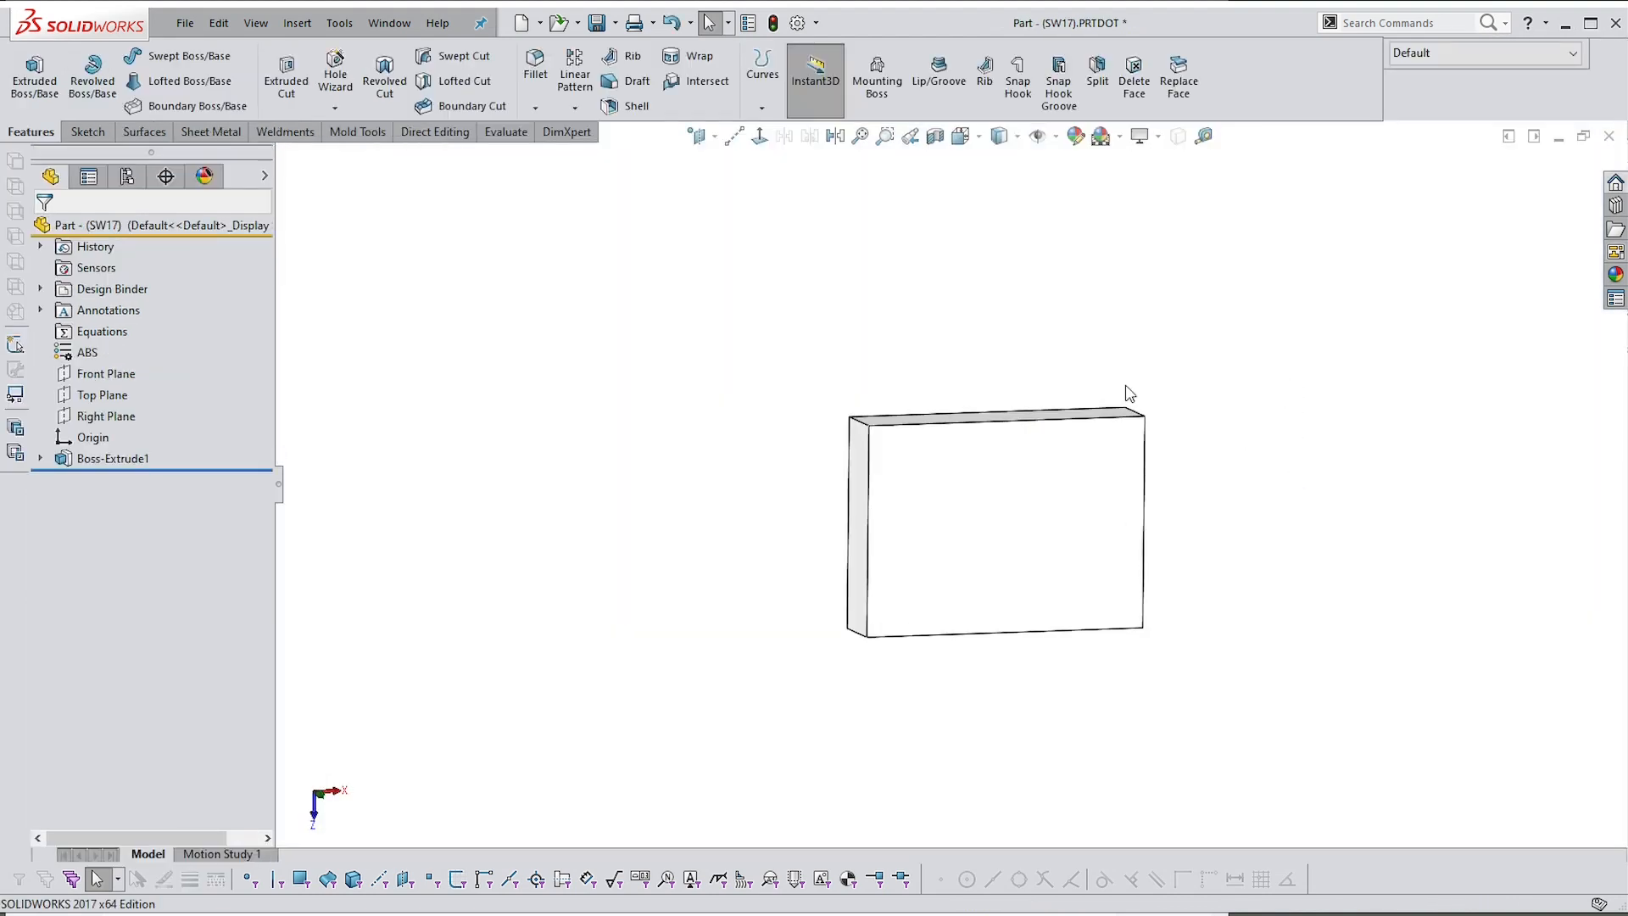
{"action": "left_click", "coordinate": [185, 23]}
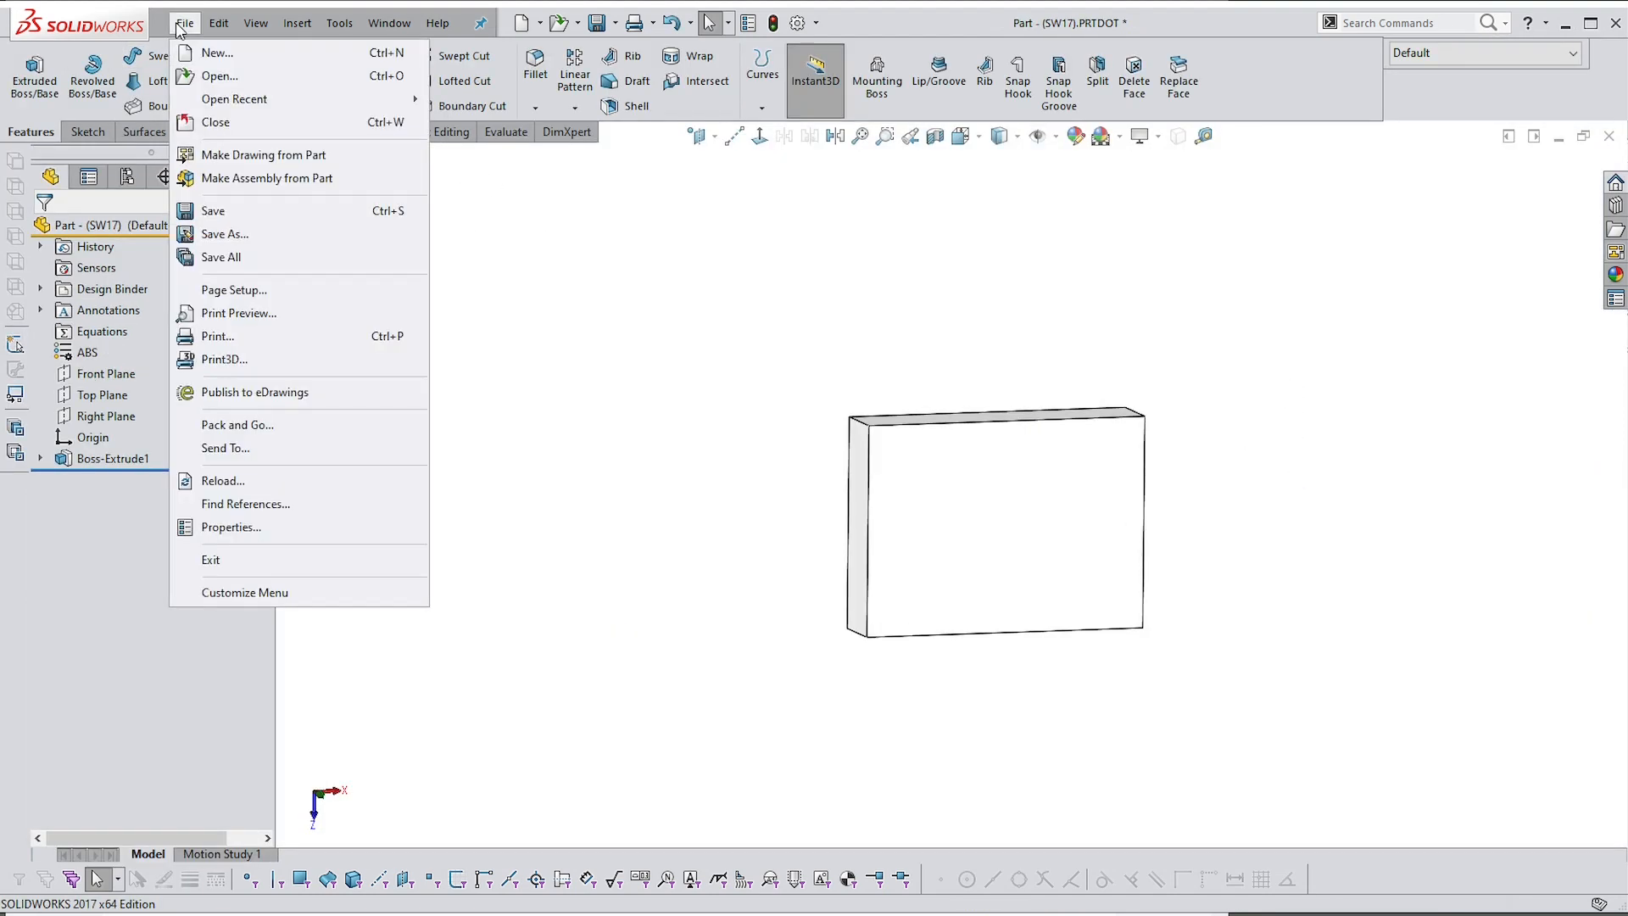
{"action": "left_click", "coordinate": [217, 52]}
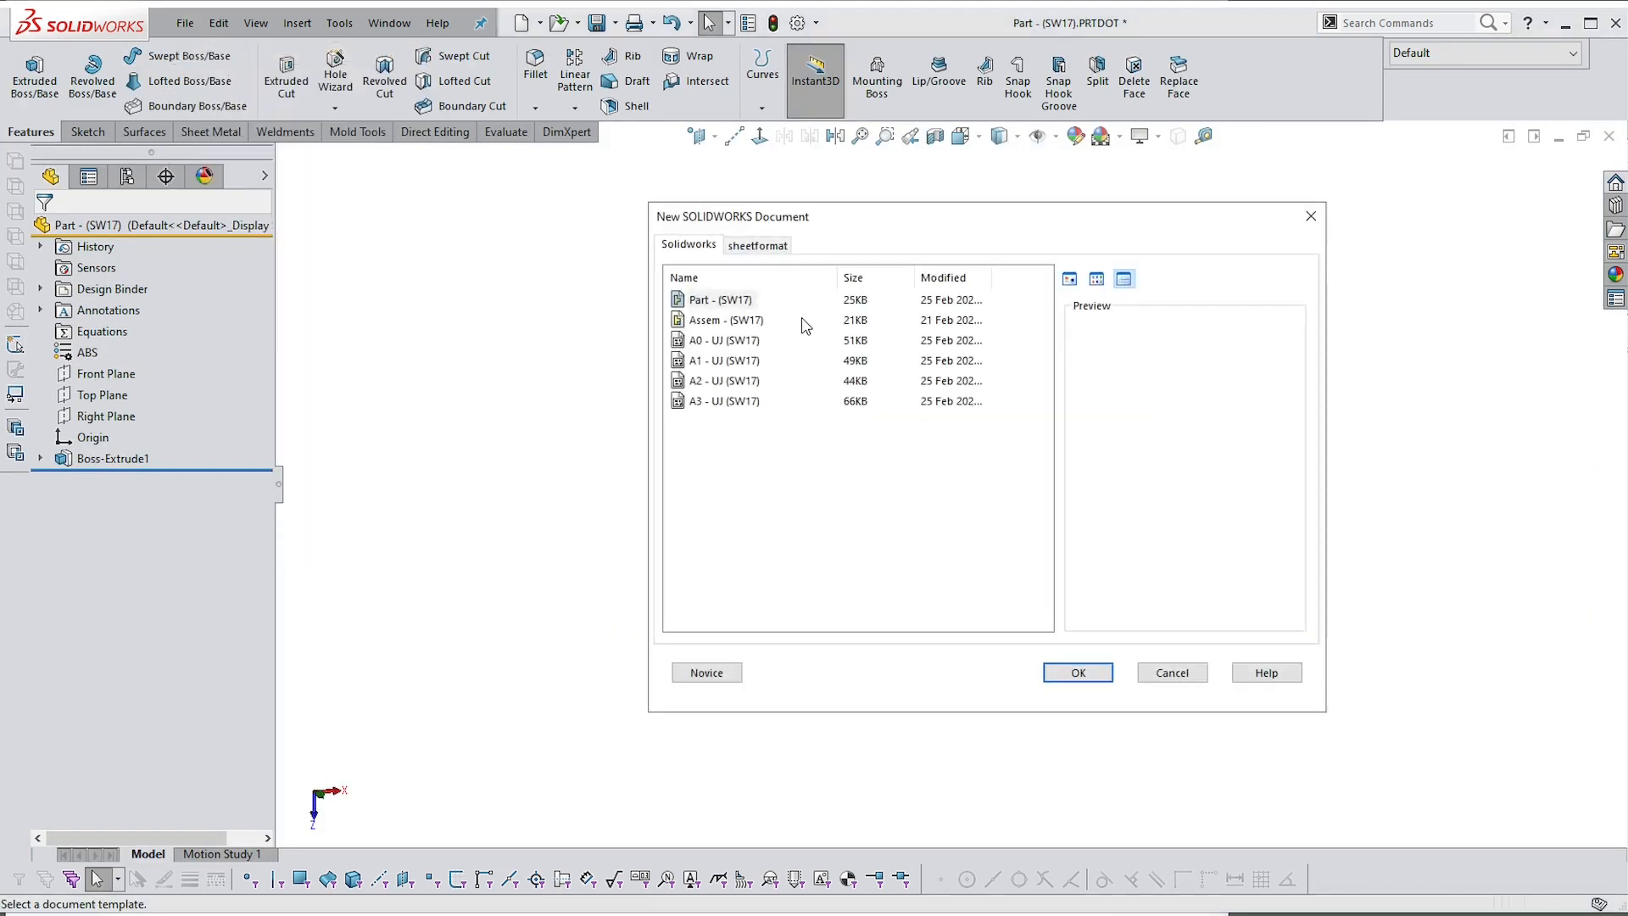
{"action": "left_click", "coordinate": [682, 386]}
{"action": "left_click", "coordinate": [1100, 670]}
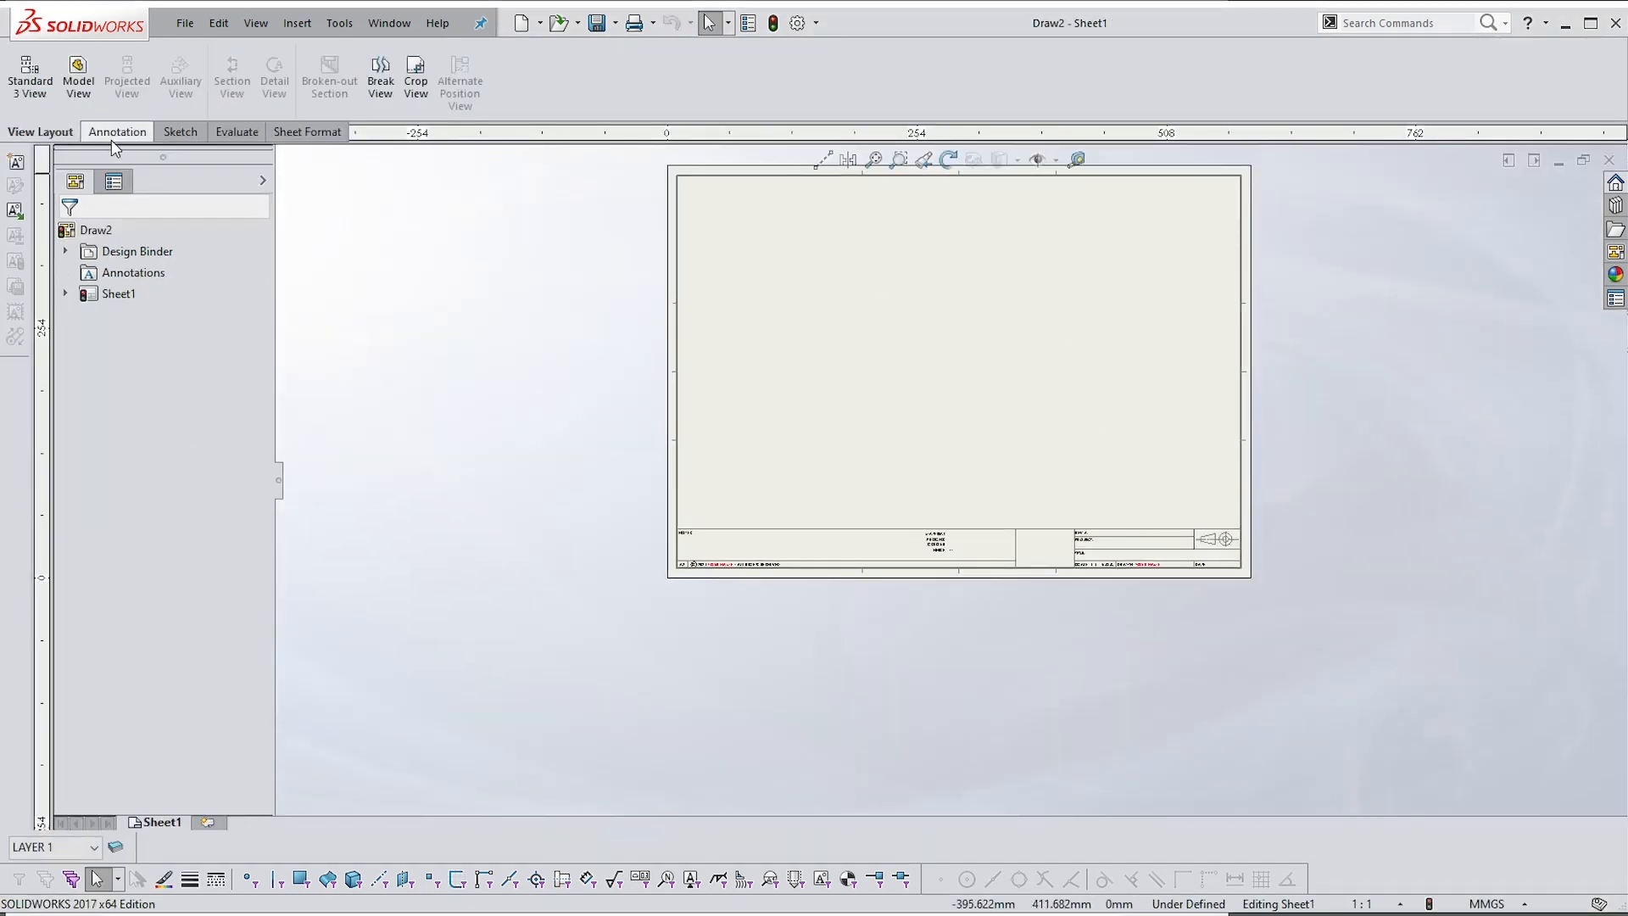
Insert a single model view of Part - (SW17) in the upper-middle area of the A2 sheet
{"action": "left_click", "coordinate": [78, 74]}
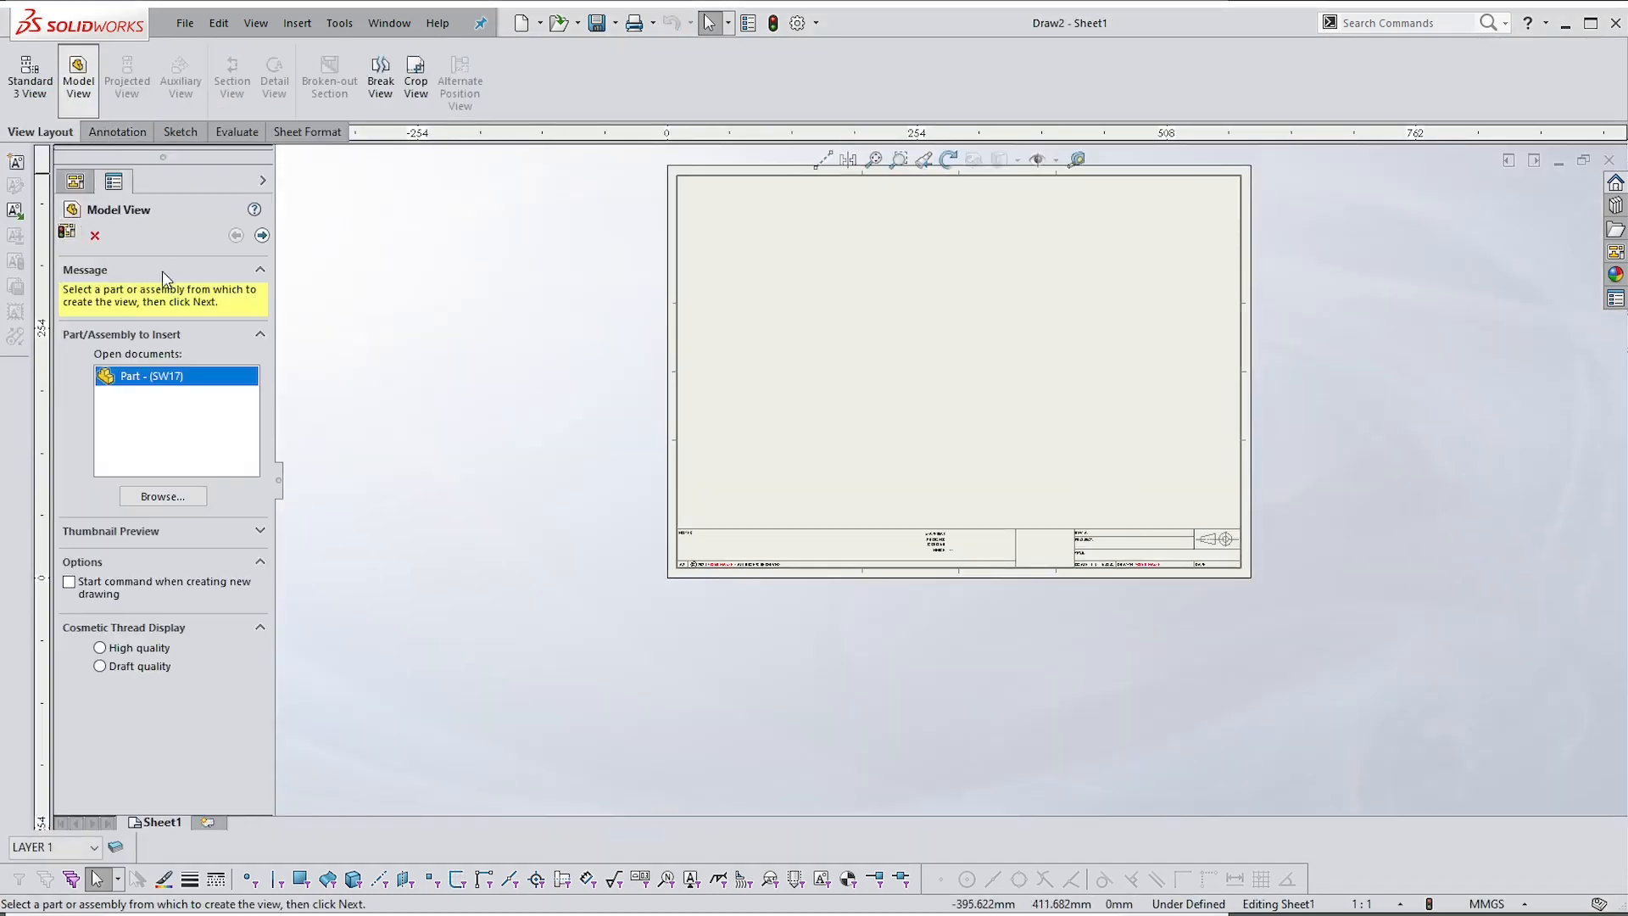
{"action": "double_click", "coordinate": [138, 378]}
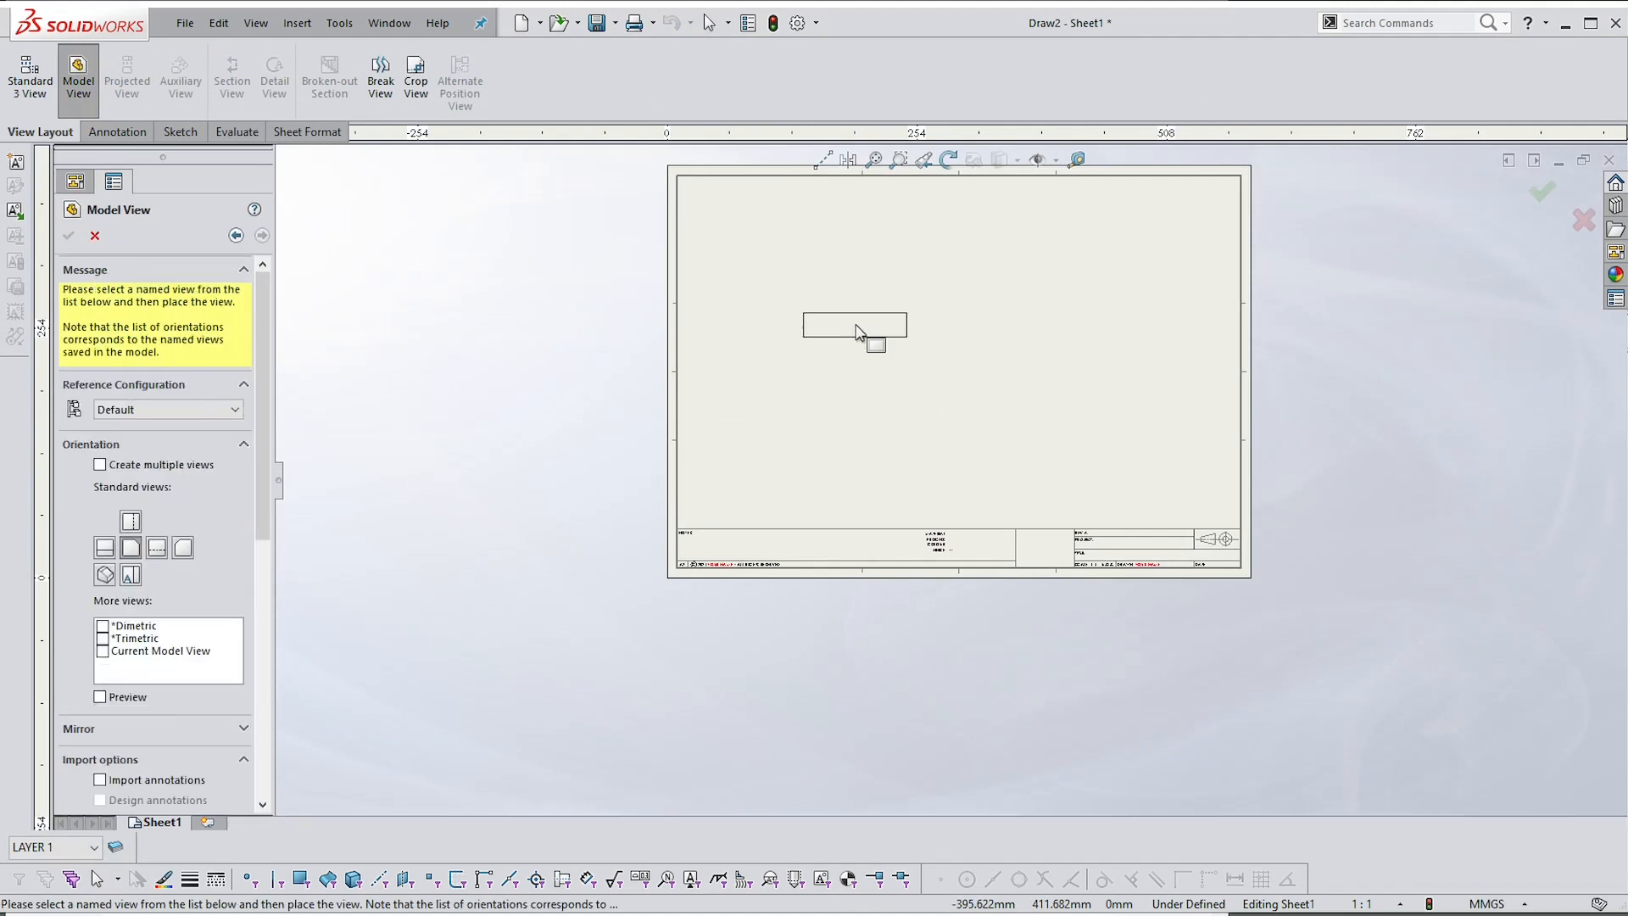
{"action": "left_click", "coordinate": [844, 391]}
{"action": "key", "text": "Escape"}
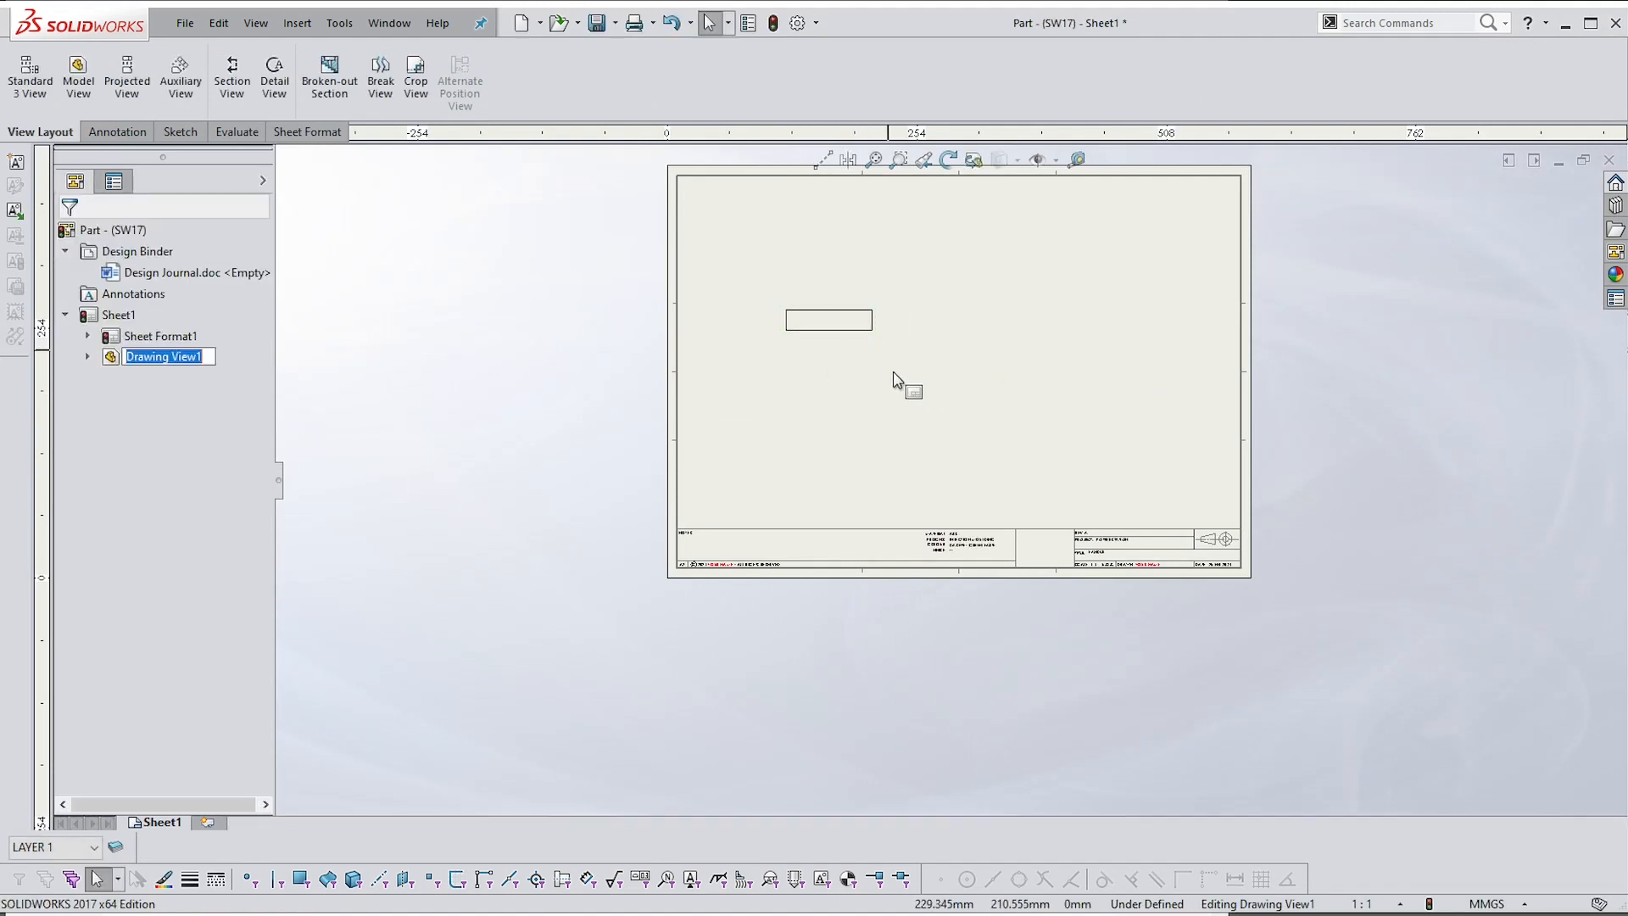
Examine the title block's linked property notes in sheet format editing and return to the sheet
{"action": "scroll", "coordinate": [901, 385], "scroll_direction": "down", "scroll_amount": 2}
{"action": "scroll", "coordinate": [1278, 621], "scroll_direction": "down", "scroll_amount": 1}
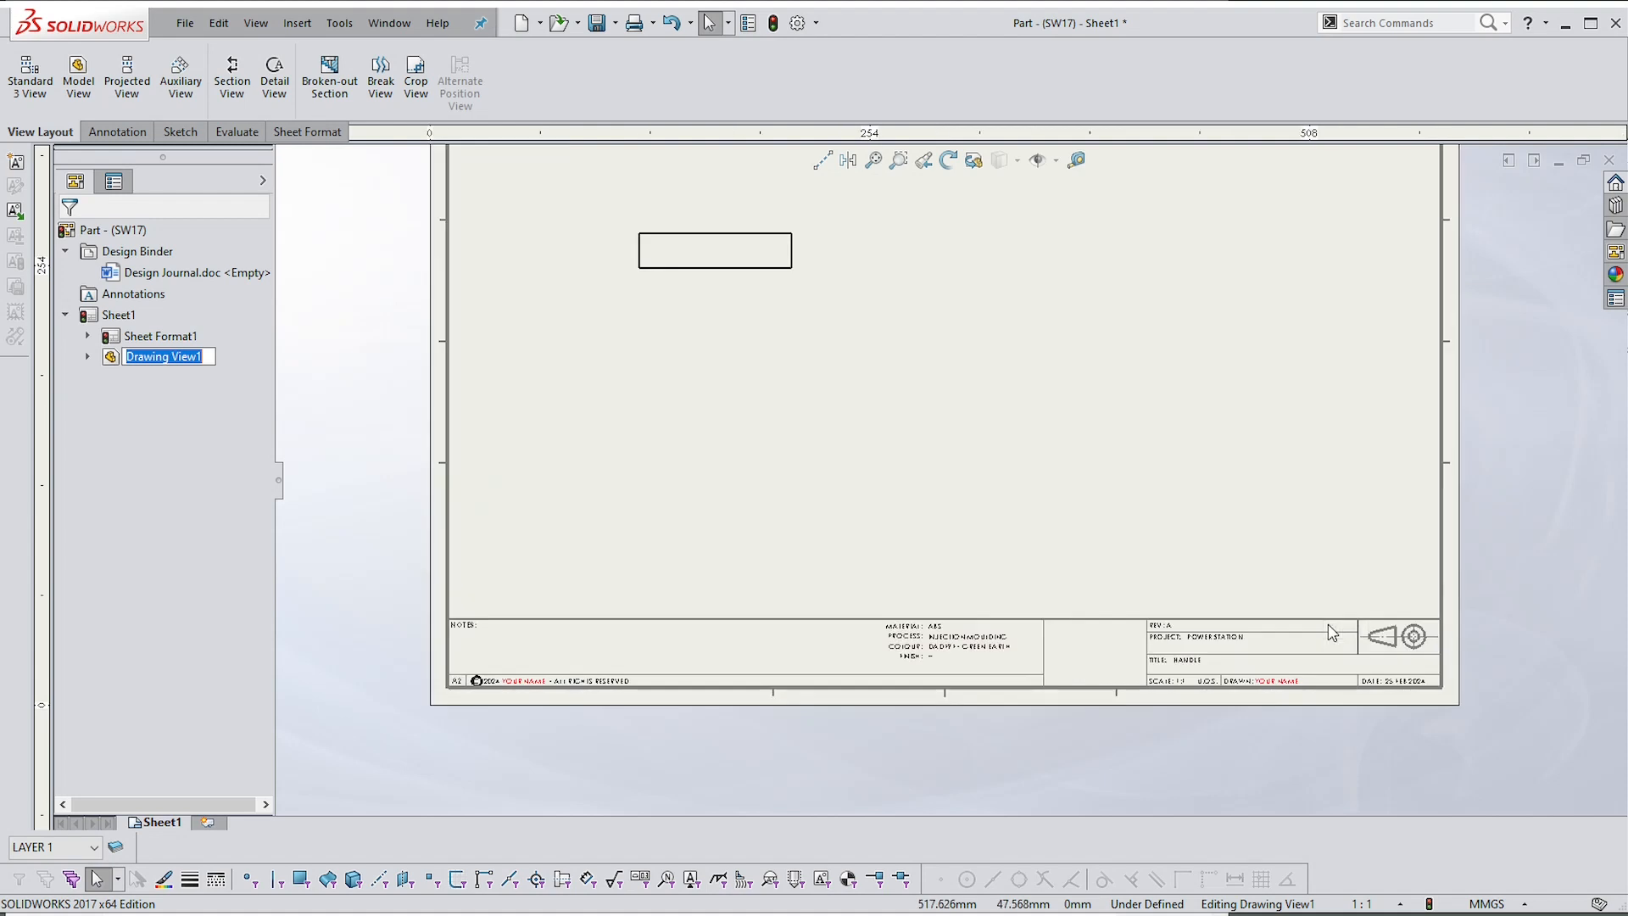
{"action": "right_click", "coordinate": [1244, 644]}
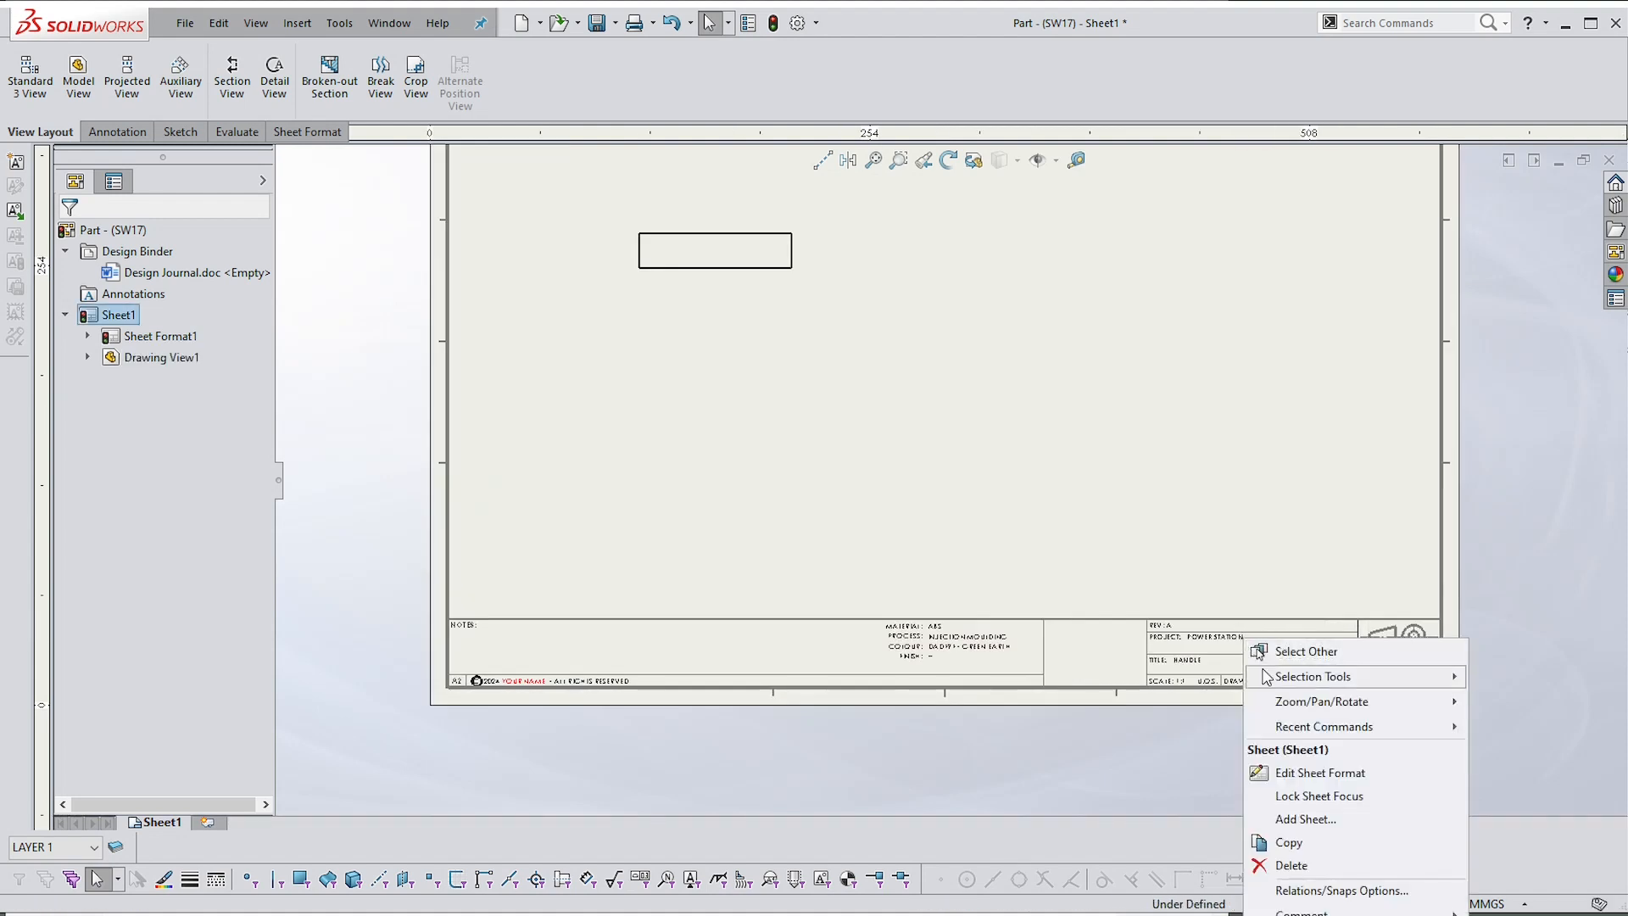
{"action": "left_click", "coordinate": [1290, 774]}
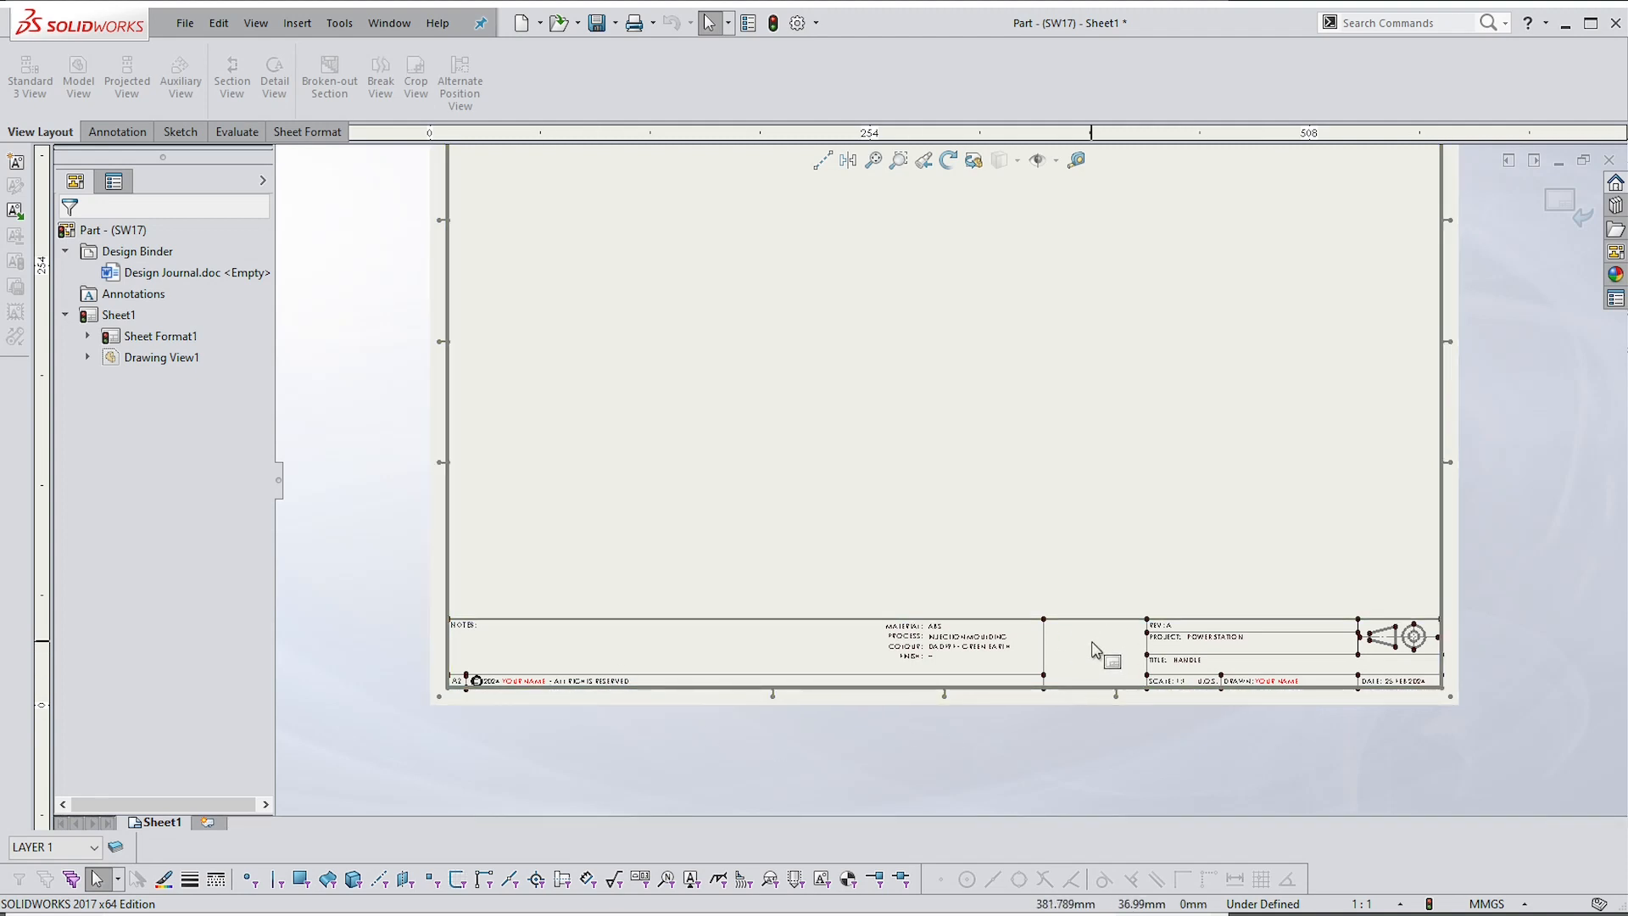
{"action": "scroll", "coordinate": [971, 666], "scroll_direction": "down", "scroll_amount": 2}
{"action": "key", "text": "f"}
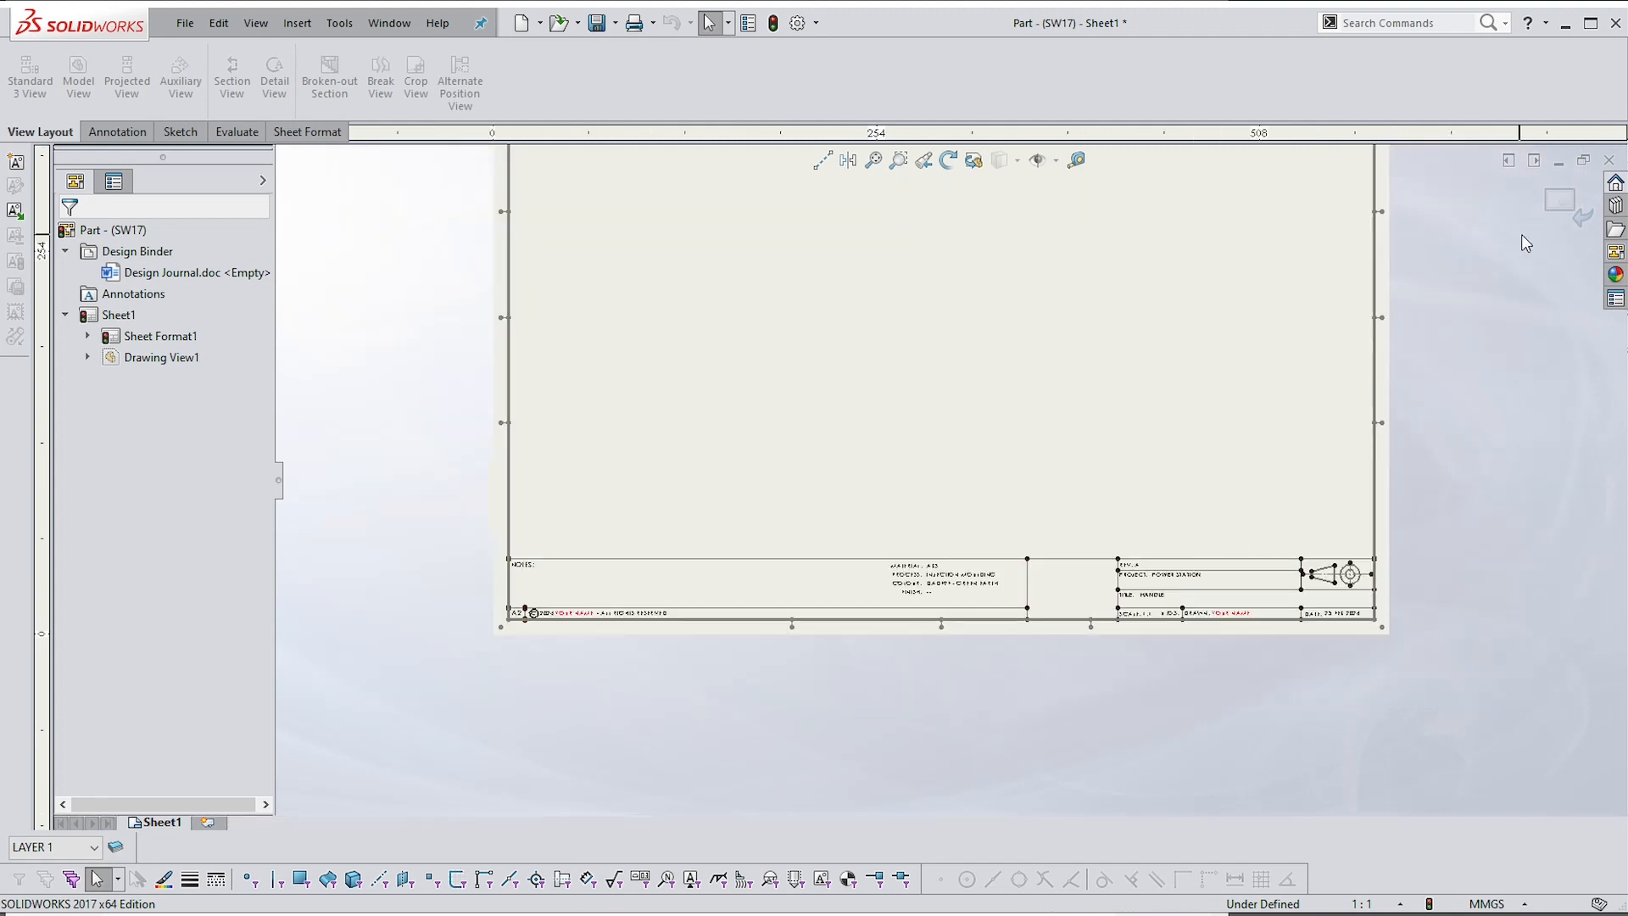
{"action": "left_click", "coordinate": [1556, 209]}
{"action": "scroll", "coordinate": [988, 320], "scroll_direction": "up", "scroll_amount": 4}
{"action": "scroll", "coordinate": [930, 414], "scroll_direction": "down", "scroll_amount": 3}
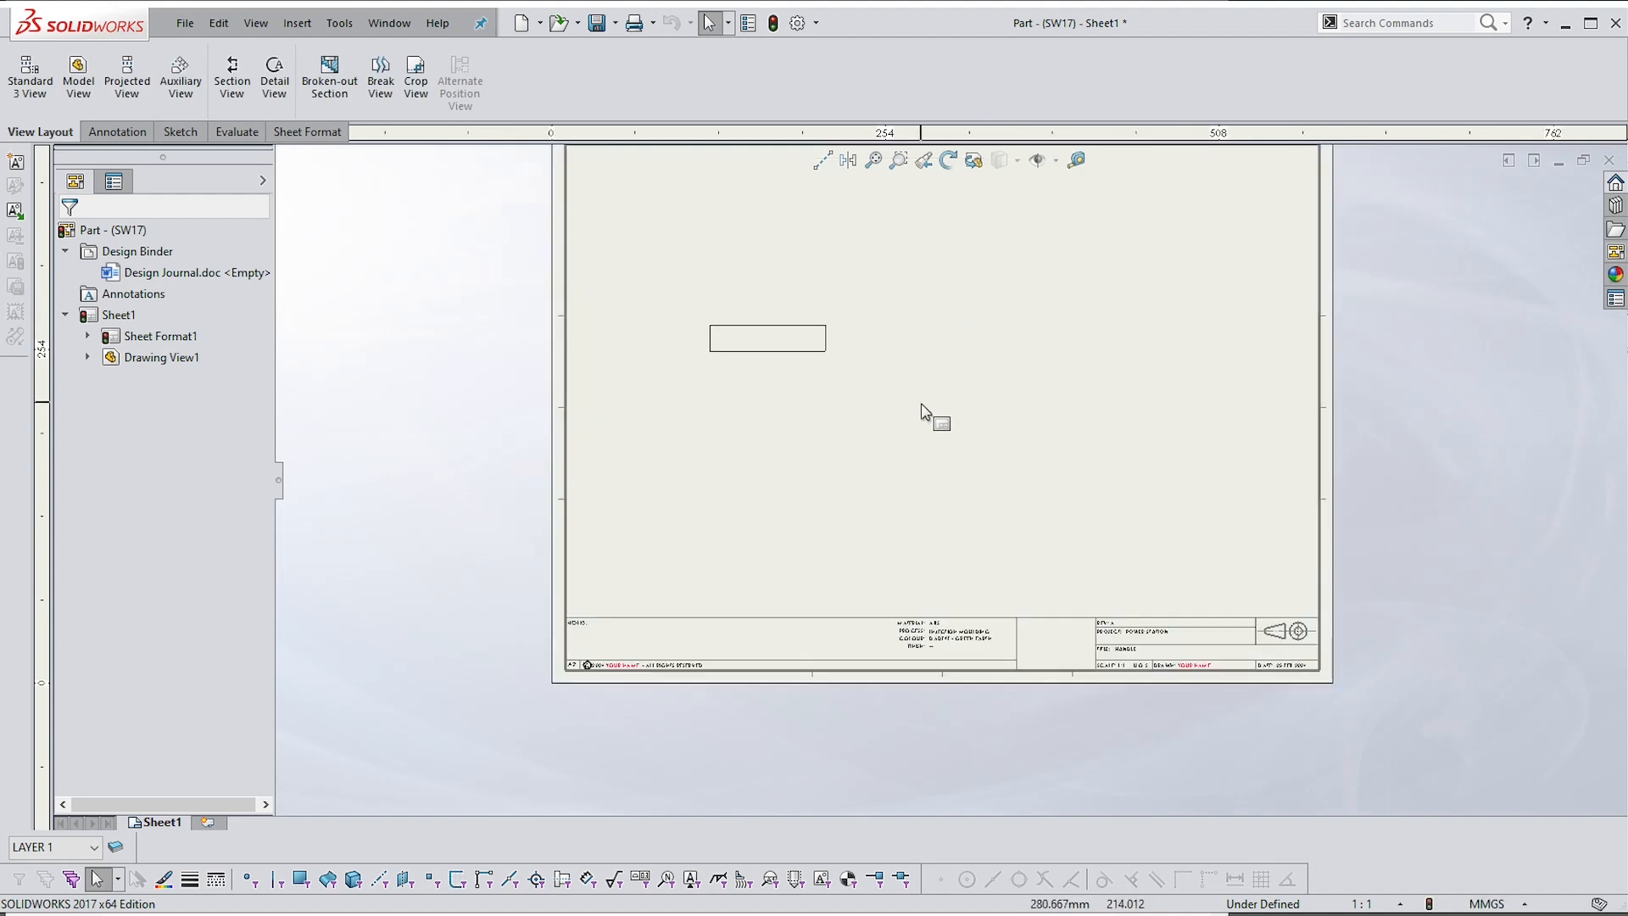
Delete the drawing view and save the sheet format over the existing A2 - UJ (SW17).slddrt file
{"action": "key", "text": "Delete"}
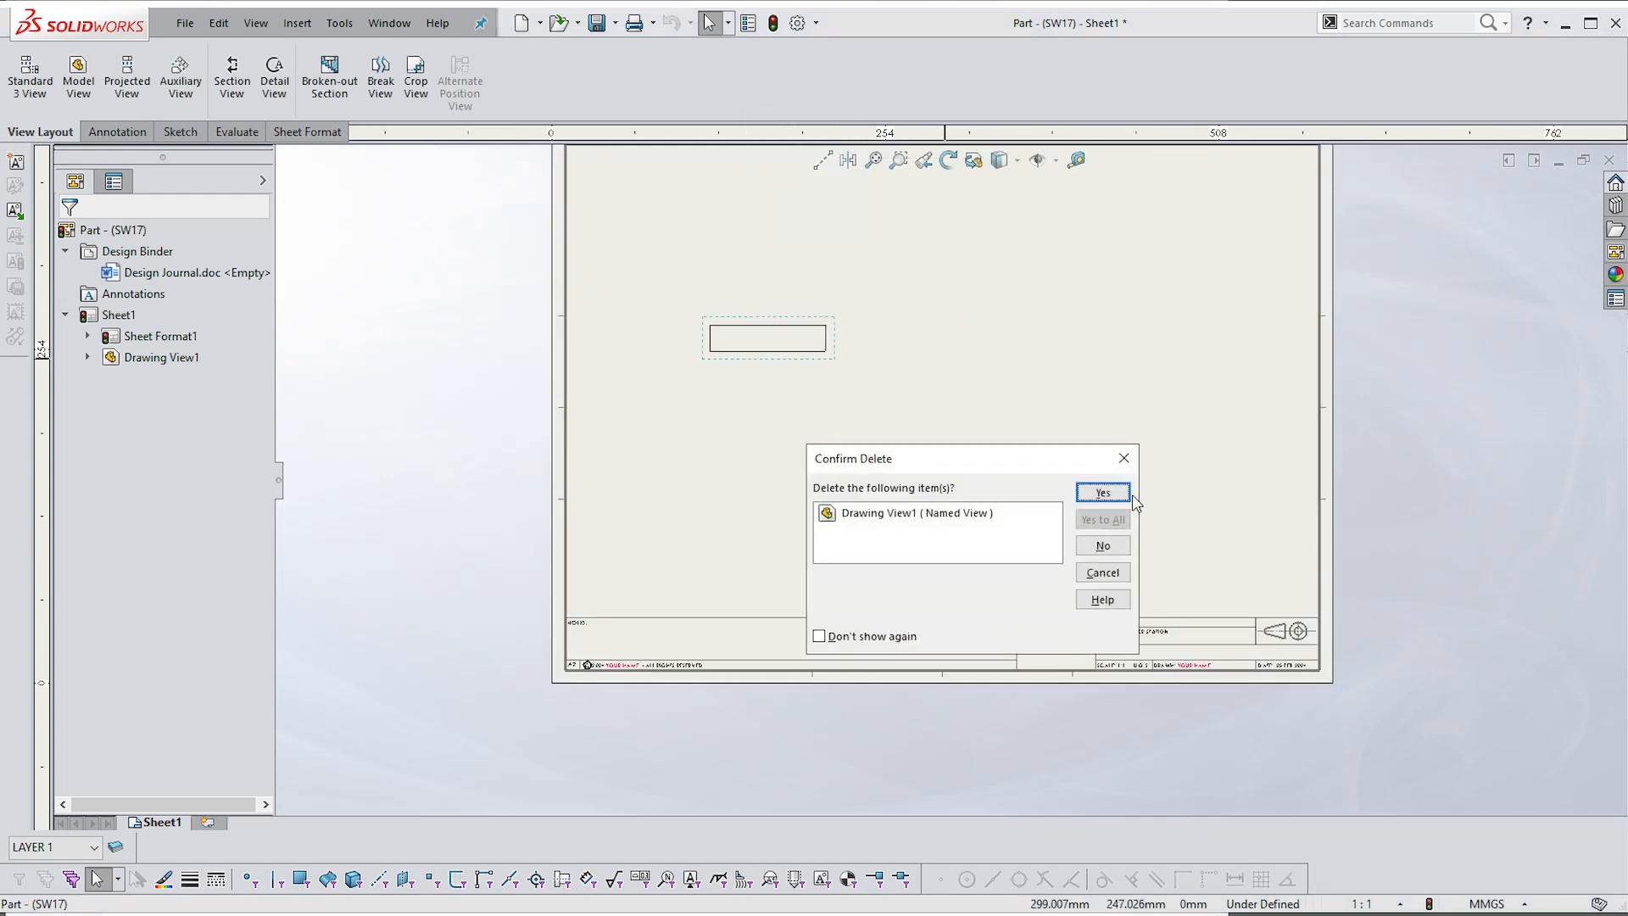
{"action": "left_click", "coordinate": [1102, 493]}
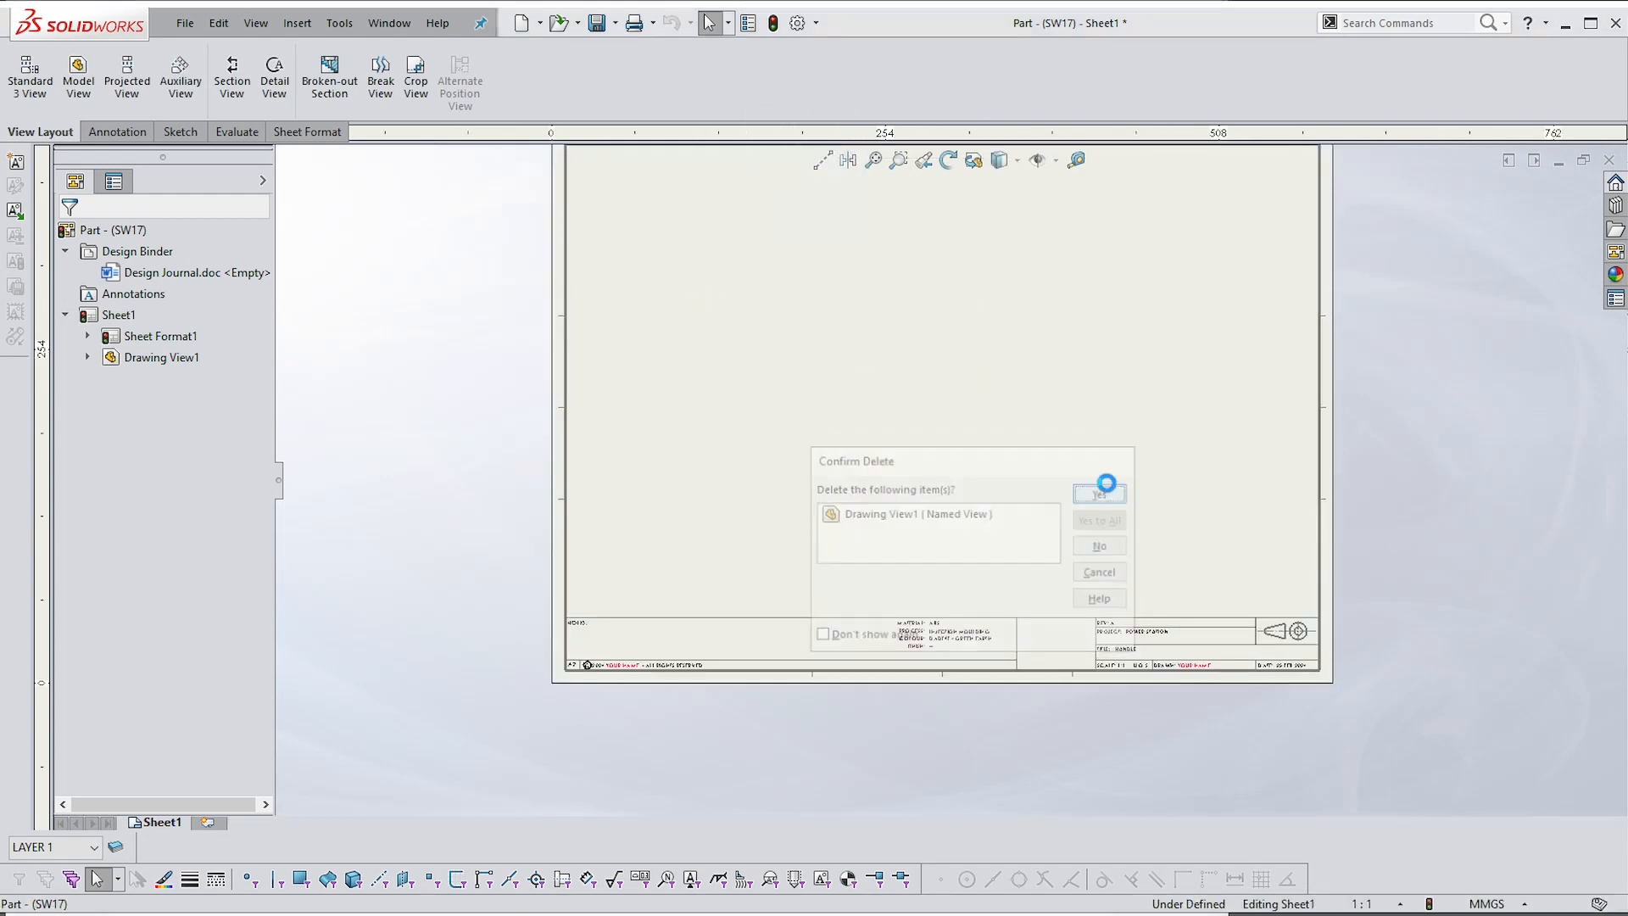
{"action": "left_click", "coordinate": [180, 24]}
{"action": "left_click", "coordinate": [252, 201]}
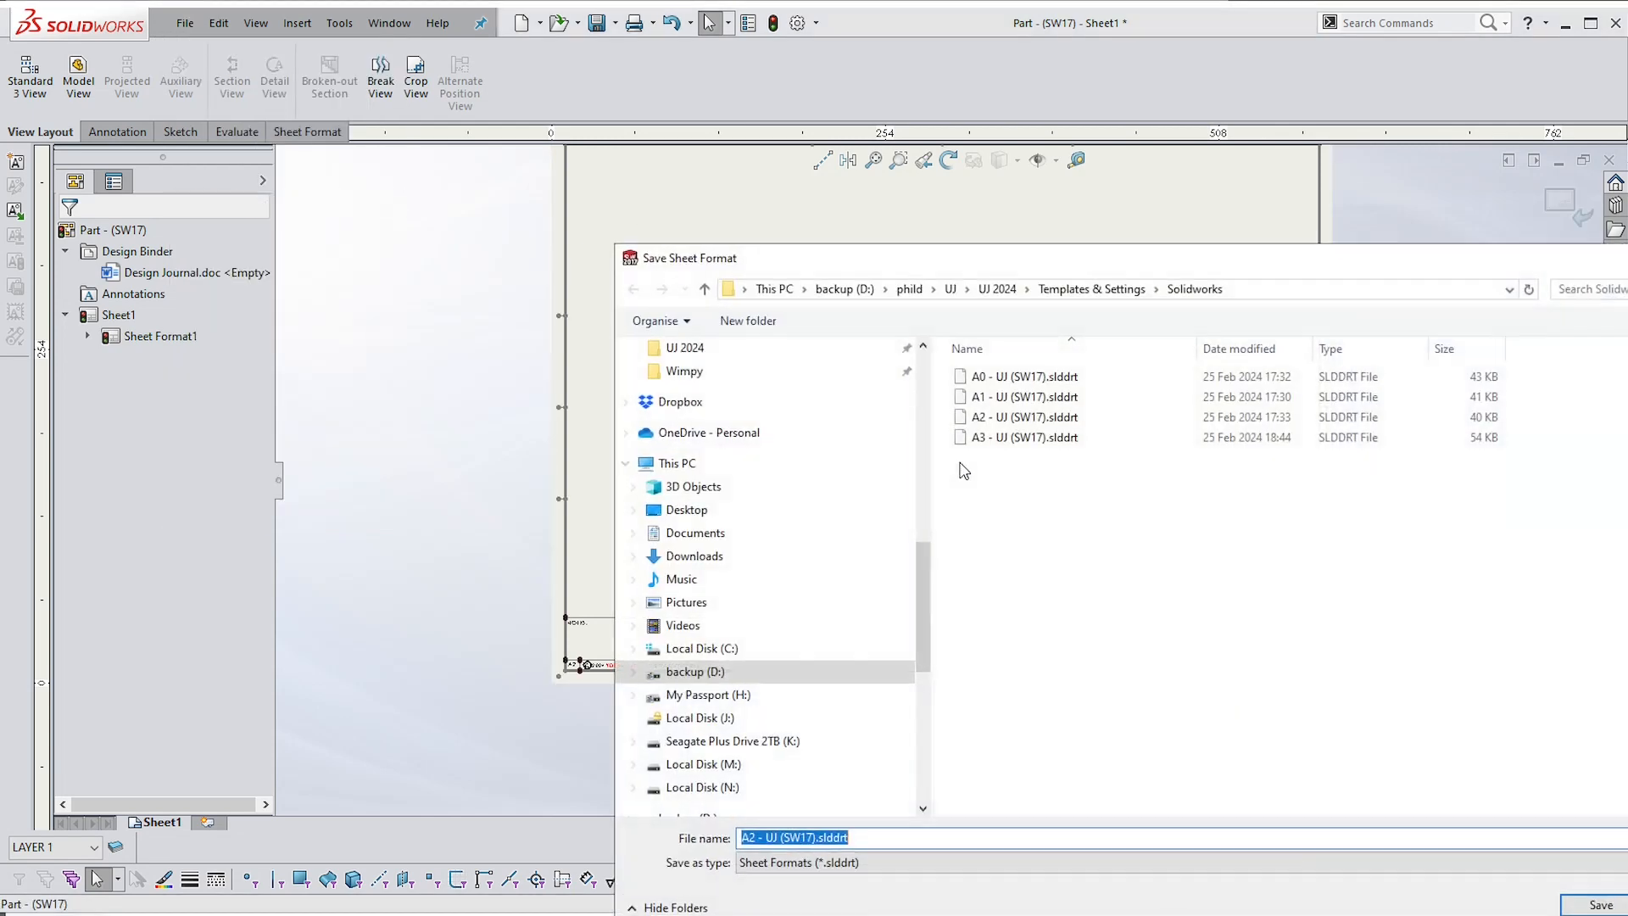
{"action": "double_click", "coordinate": [1000, 418]}
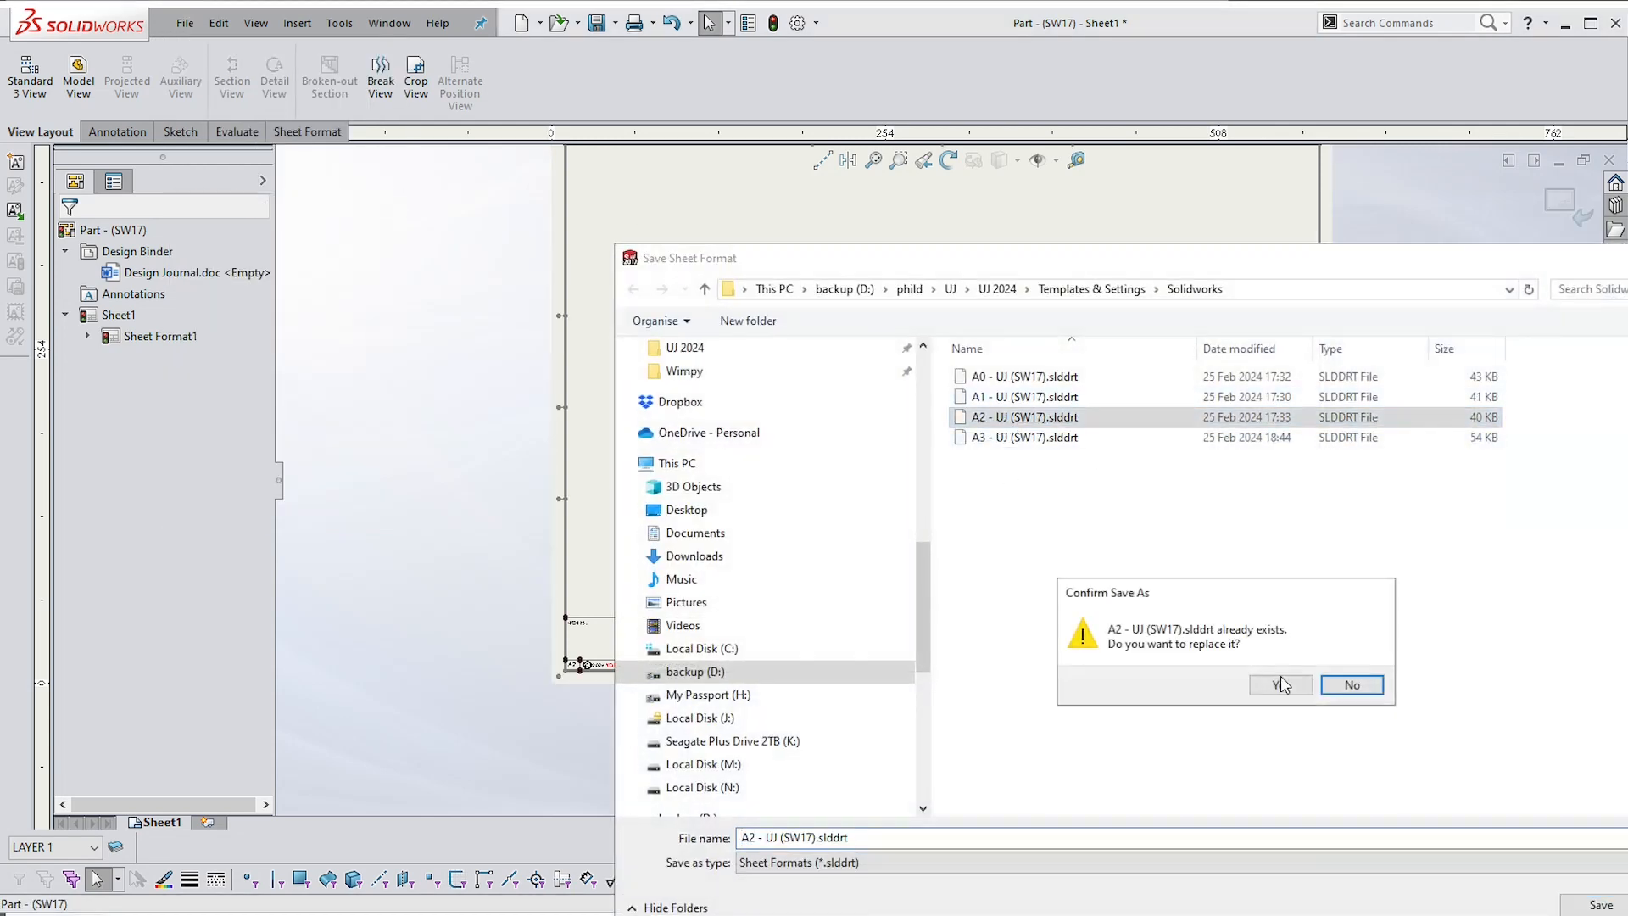
{"action": "left_click", "coordinate": [1280, 685]}
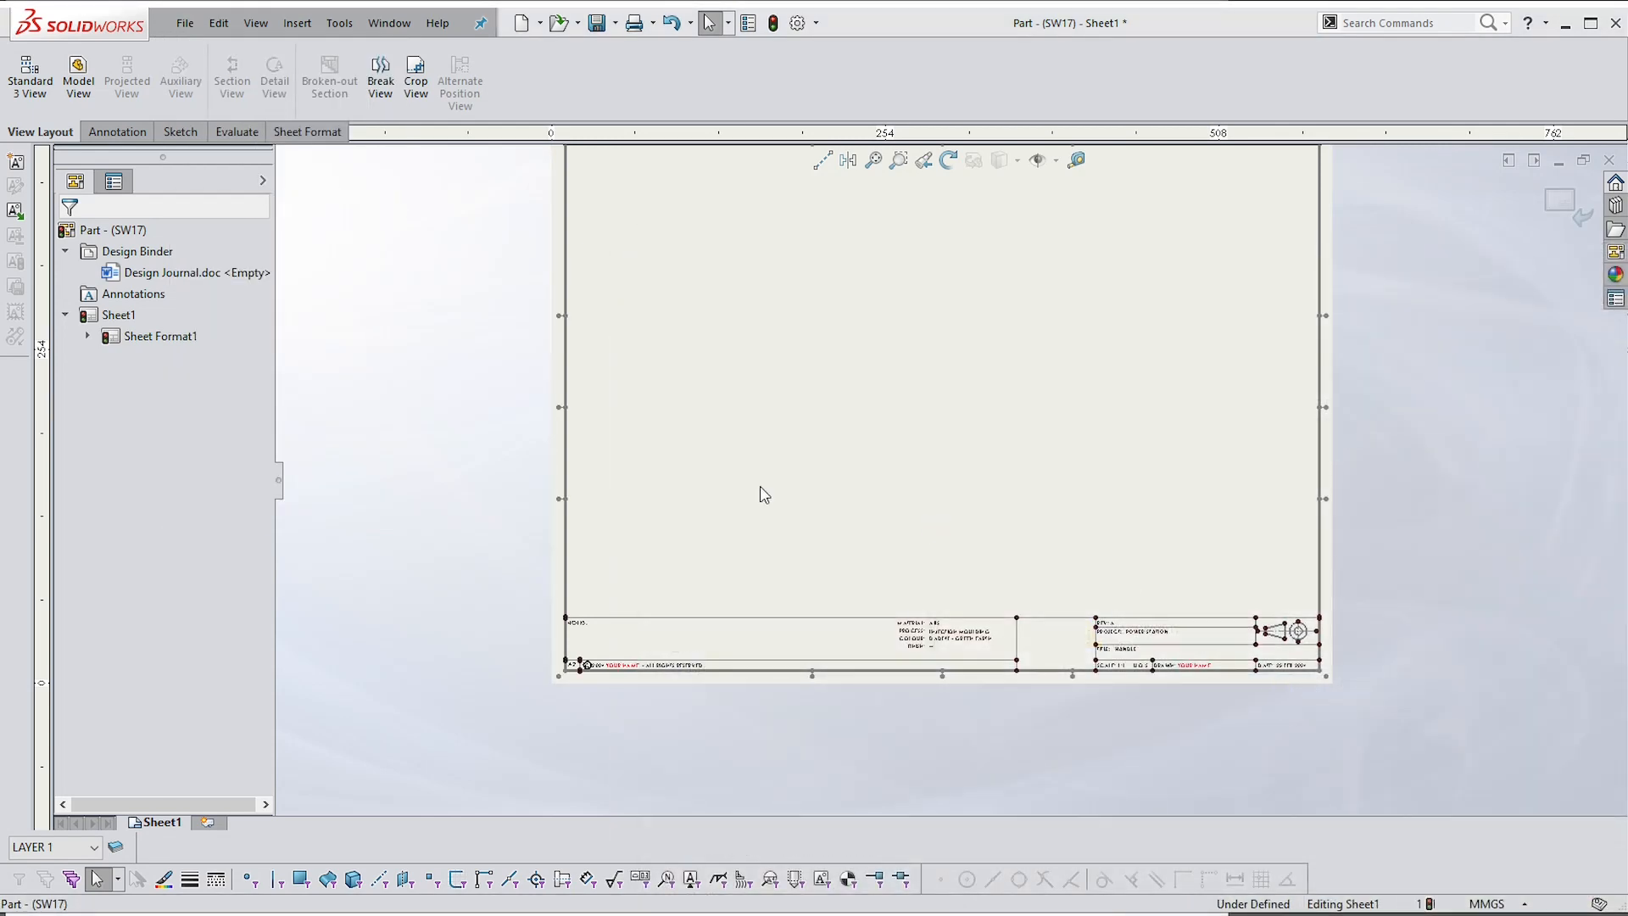
Save the empty sheet as a drawing template, replacing A2 - UJ (SW17).DRWDOT, and close the drawing
{"action": "left_click", "coordinate": [185, 23]}
{"action": "left_click", "coordinate": [231, 178]}
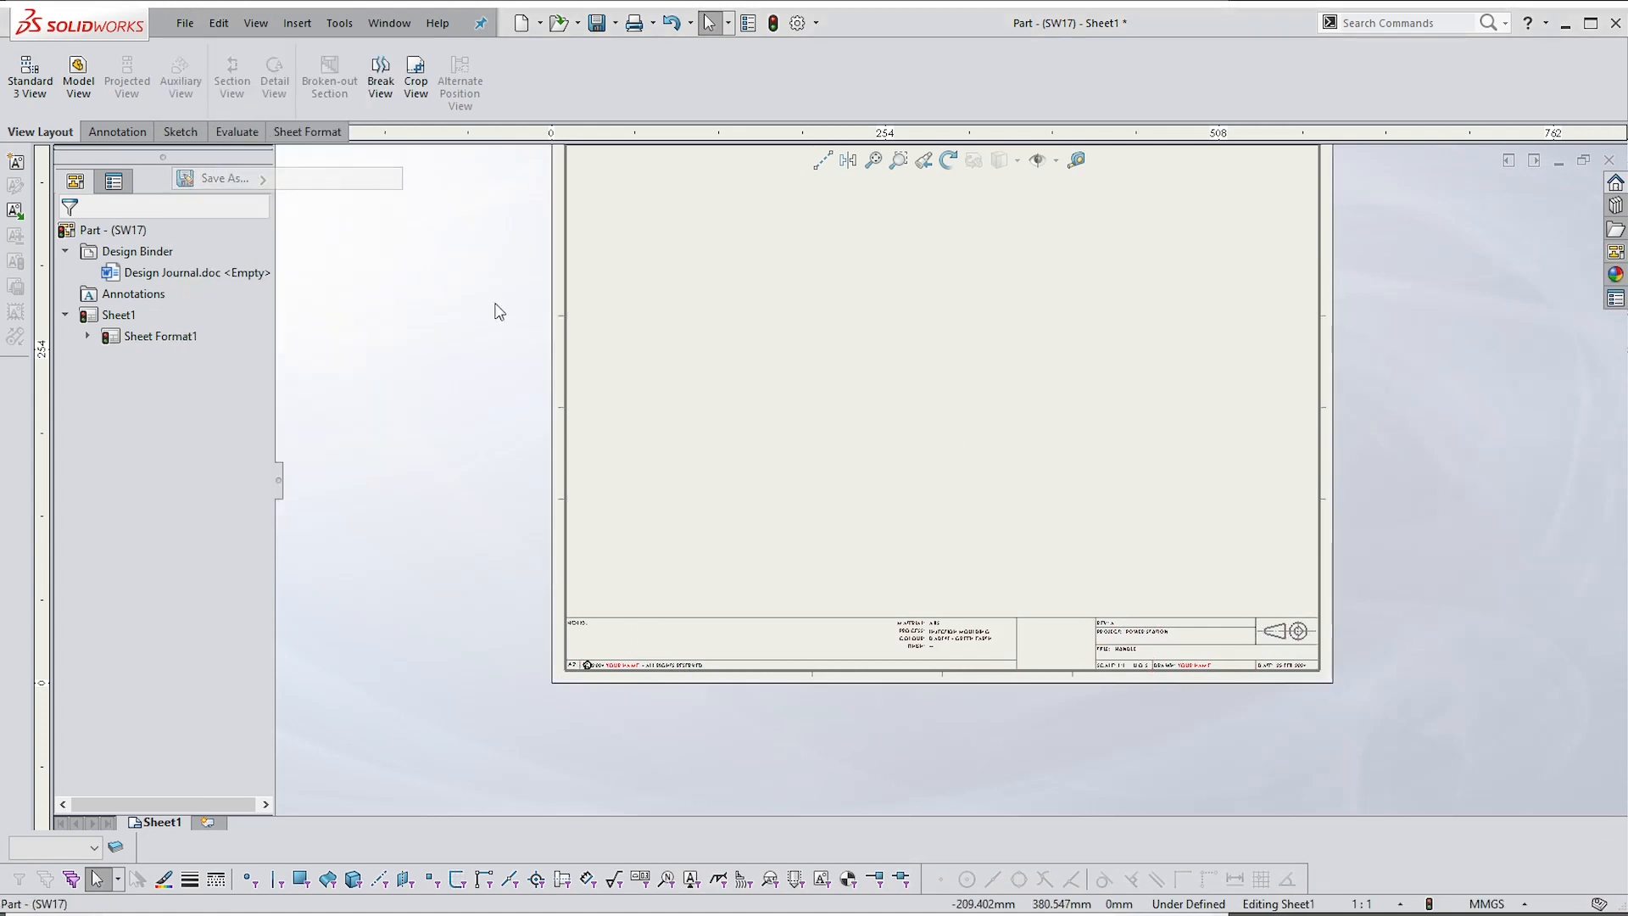
{"action": "left_click", "coordinate": [674, 665]}
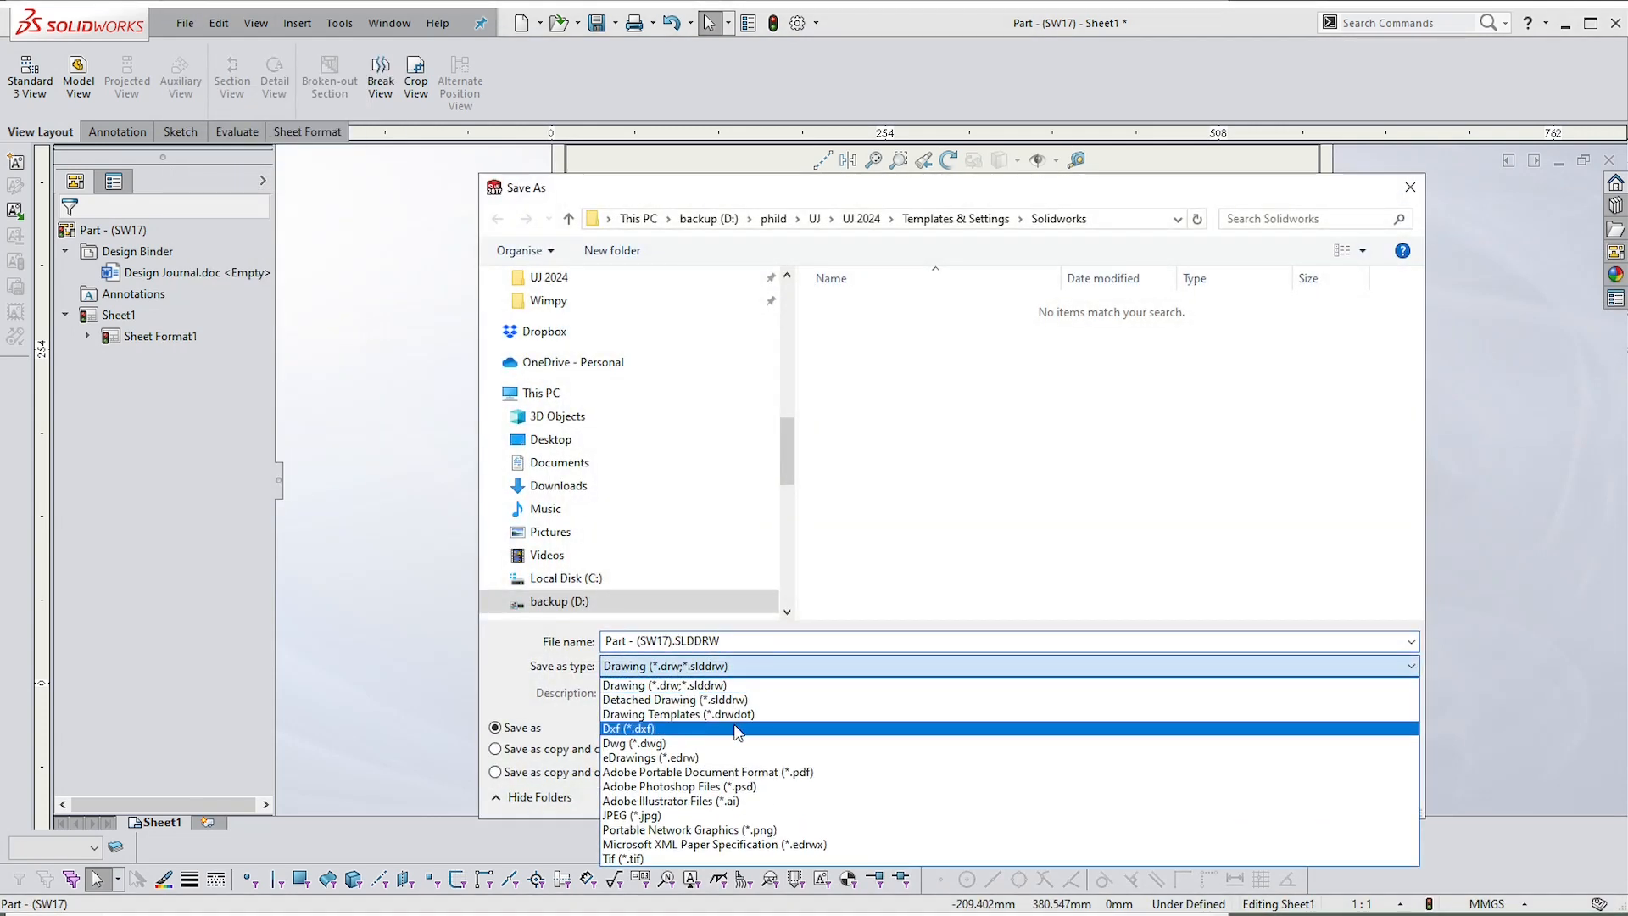
{"action": "left_click", "coordinate": [738, 711]}
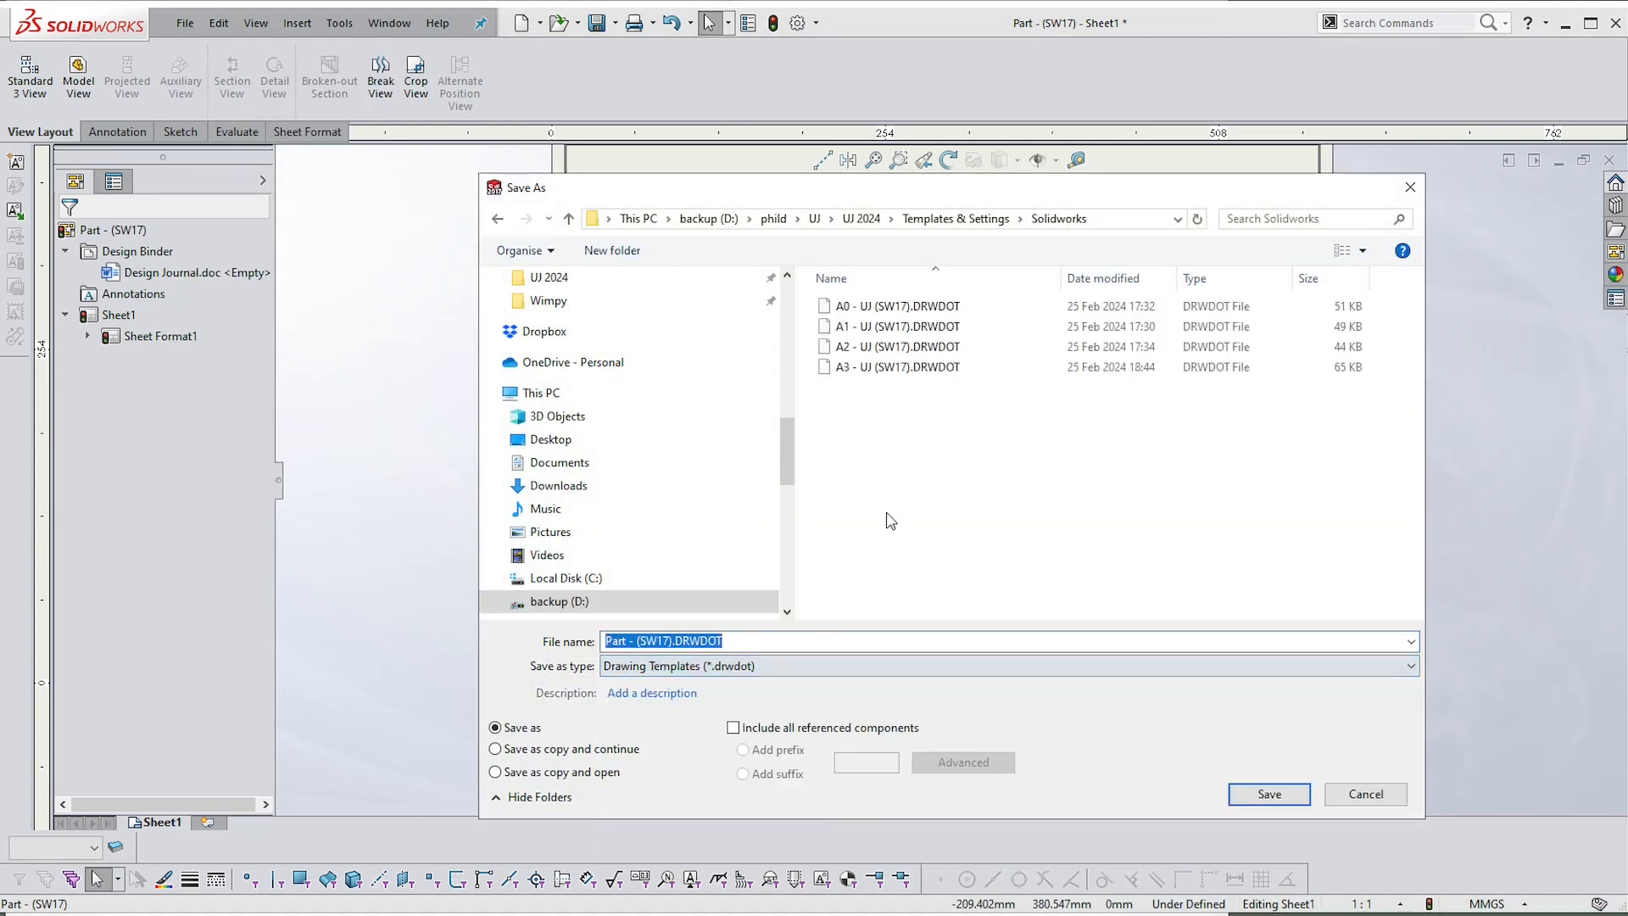
{"action": "double_click", "coordinate": [849, 348]}
{"action": "left_click", "coordinate": [1292, 690]}
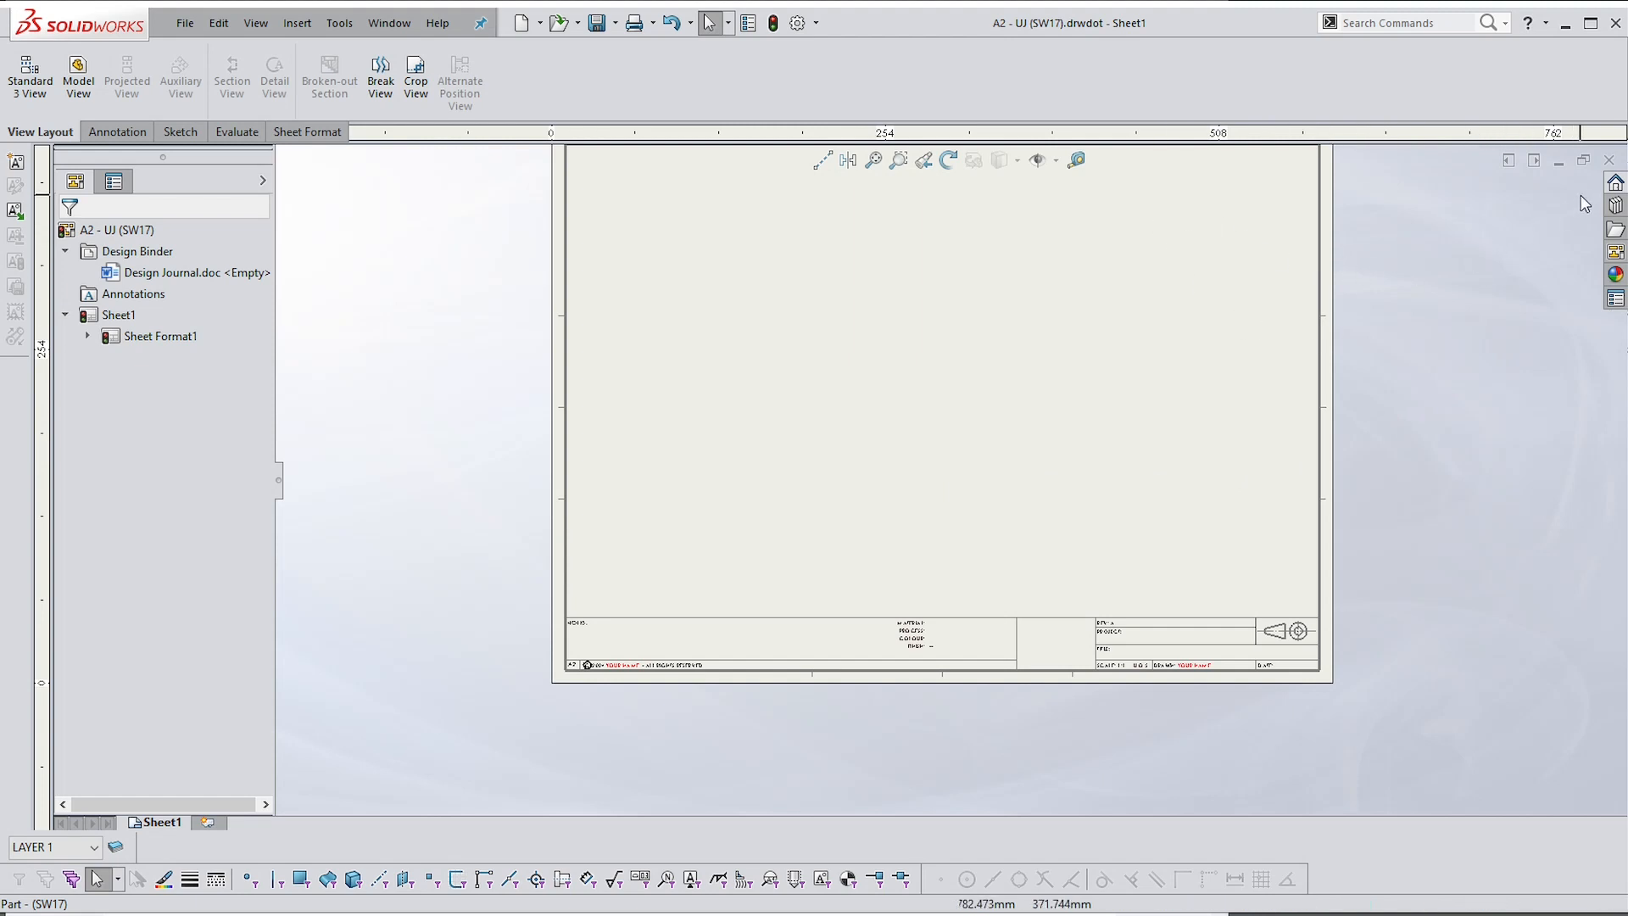
{"action": "left_click", "coordinate": [1610, 160]}
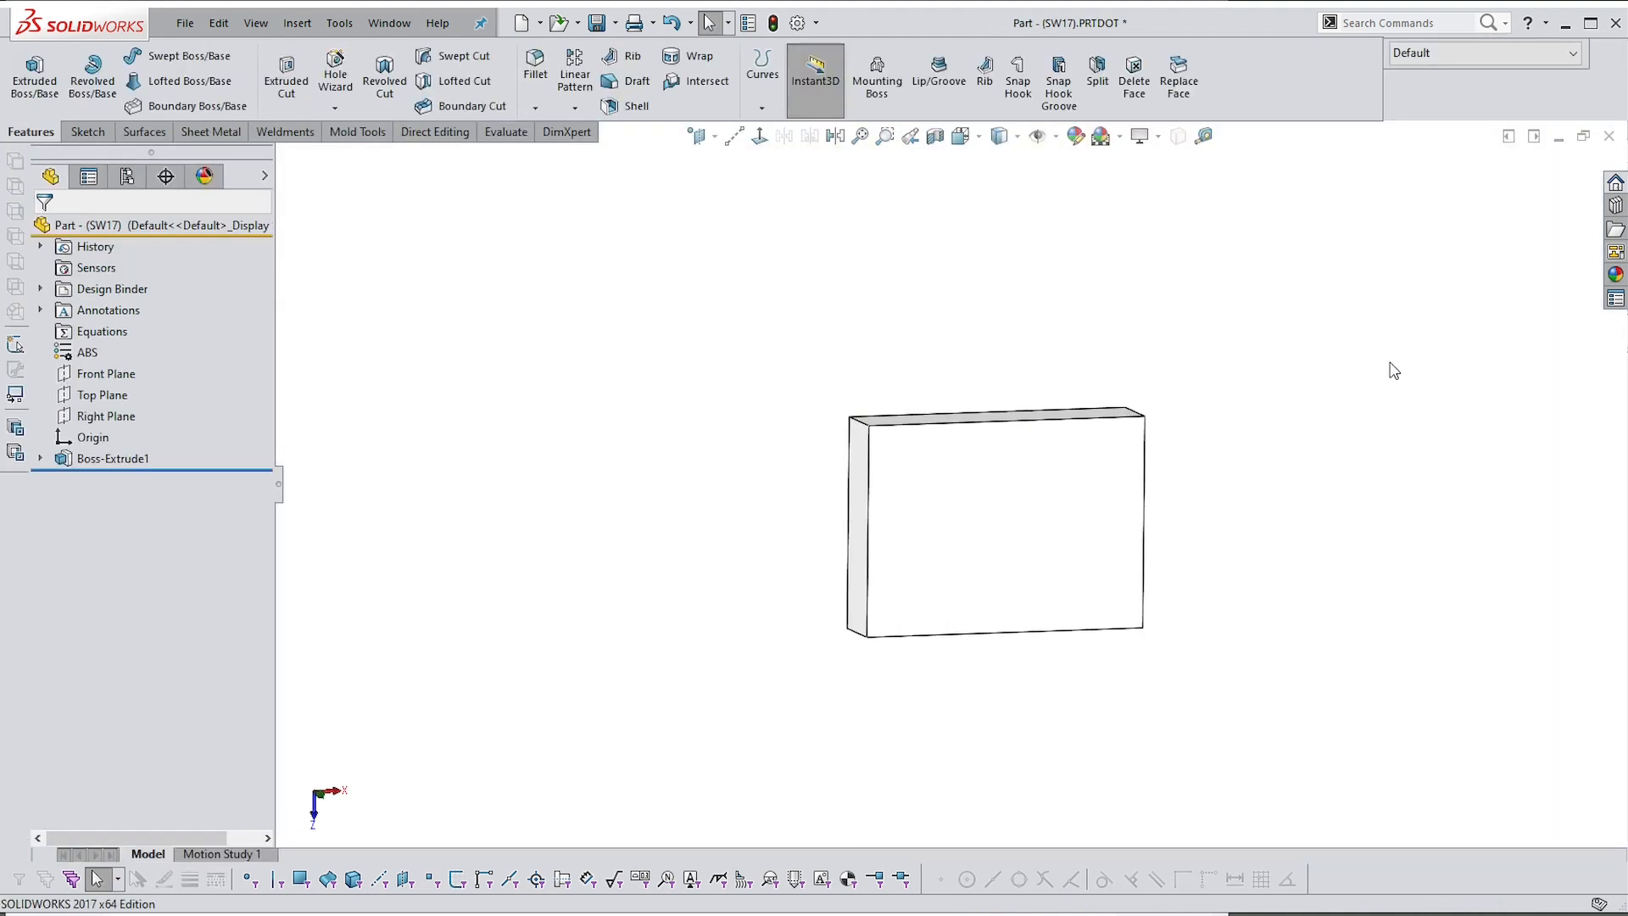
Delete the test block's extrusion from the part template together with its absorbed sketch
{"action": "scroll", "coordinate": [1053, 609], "scroll_direction": "up", "scroll_amount": 2}
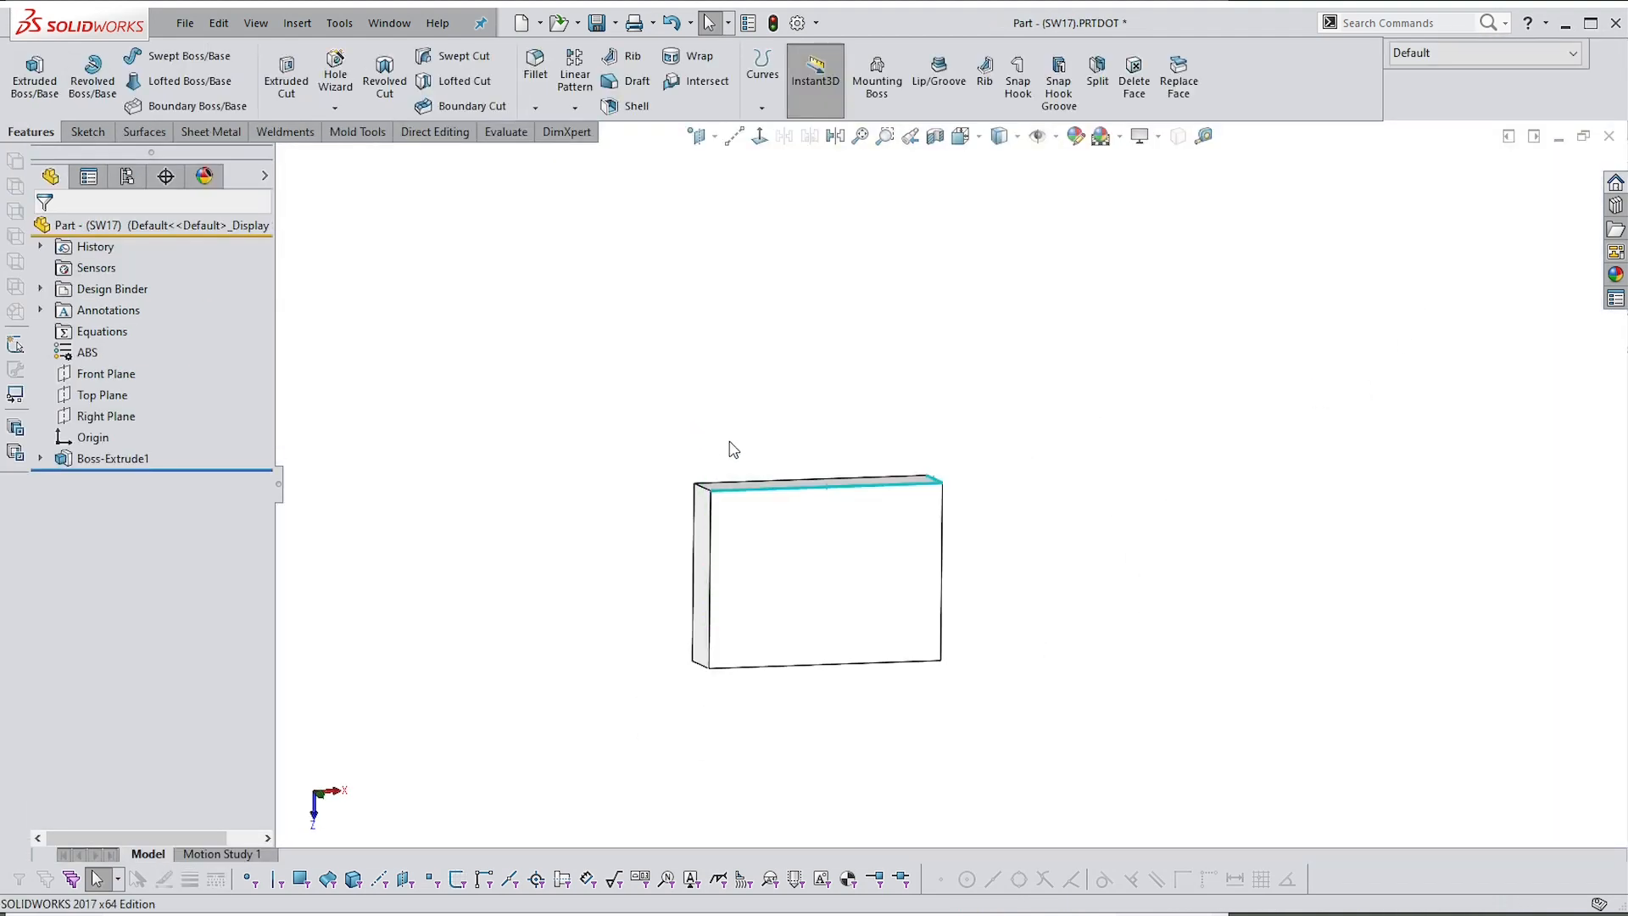
{"action": "left_click", "coordinate": [912, 543]}
{"action": "key", "text": "Delete"}
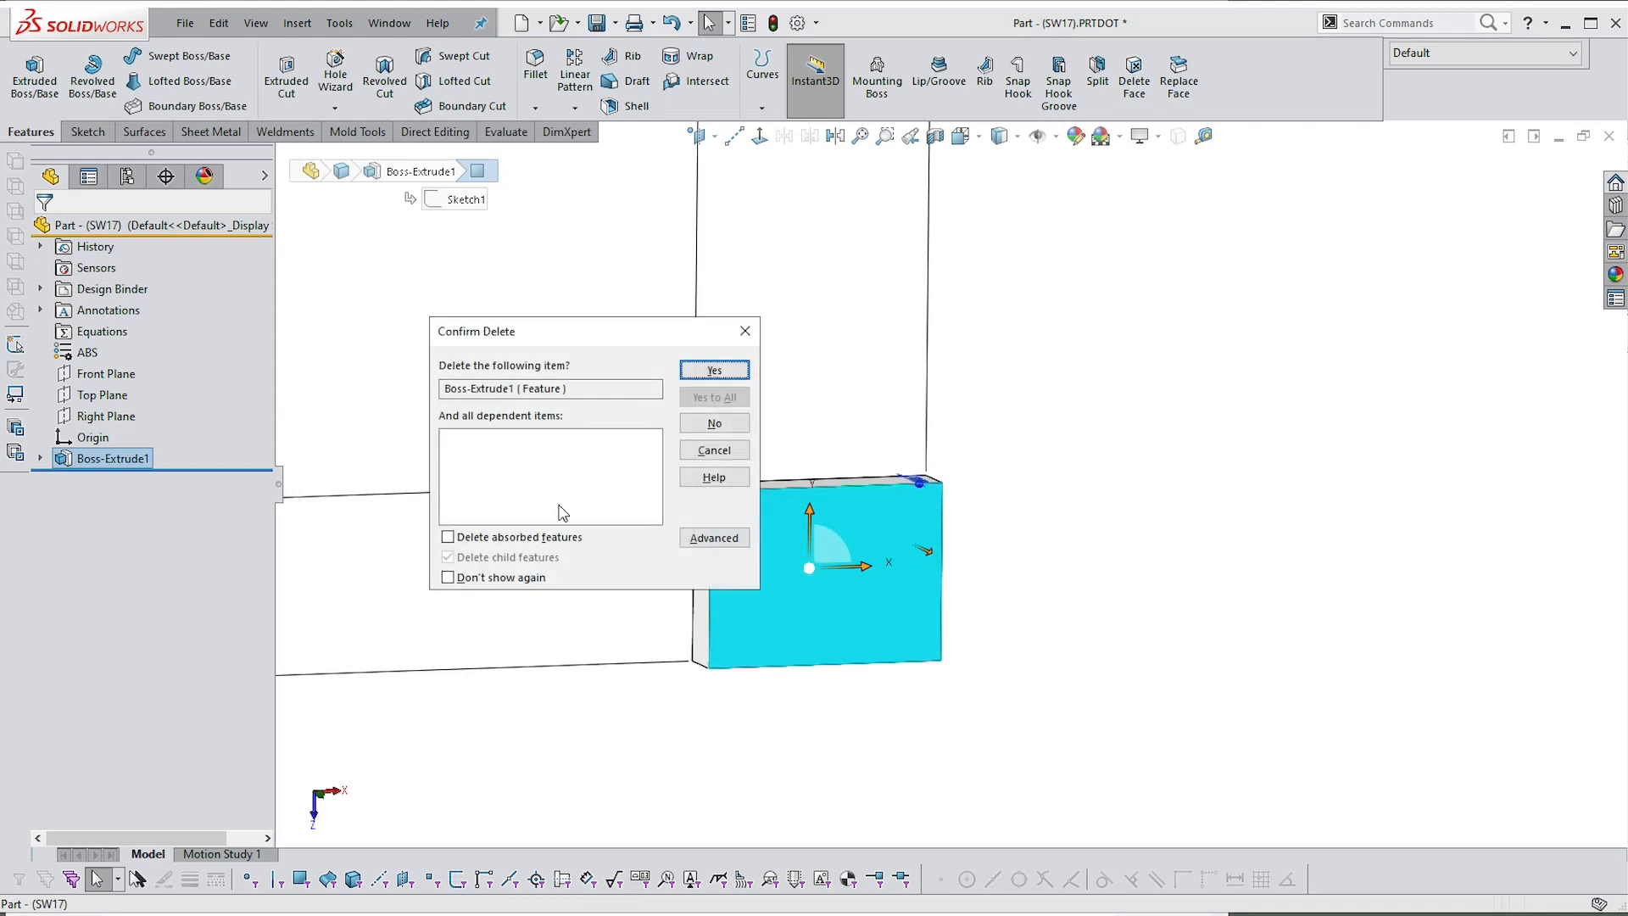
{"action": "left_click", "coordinate": [447, 537]}
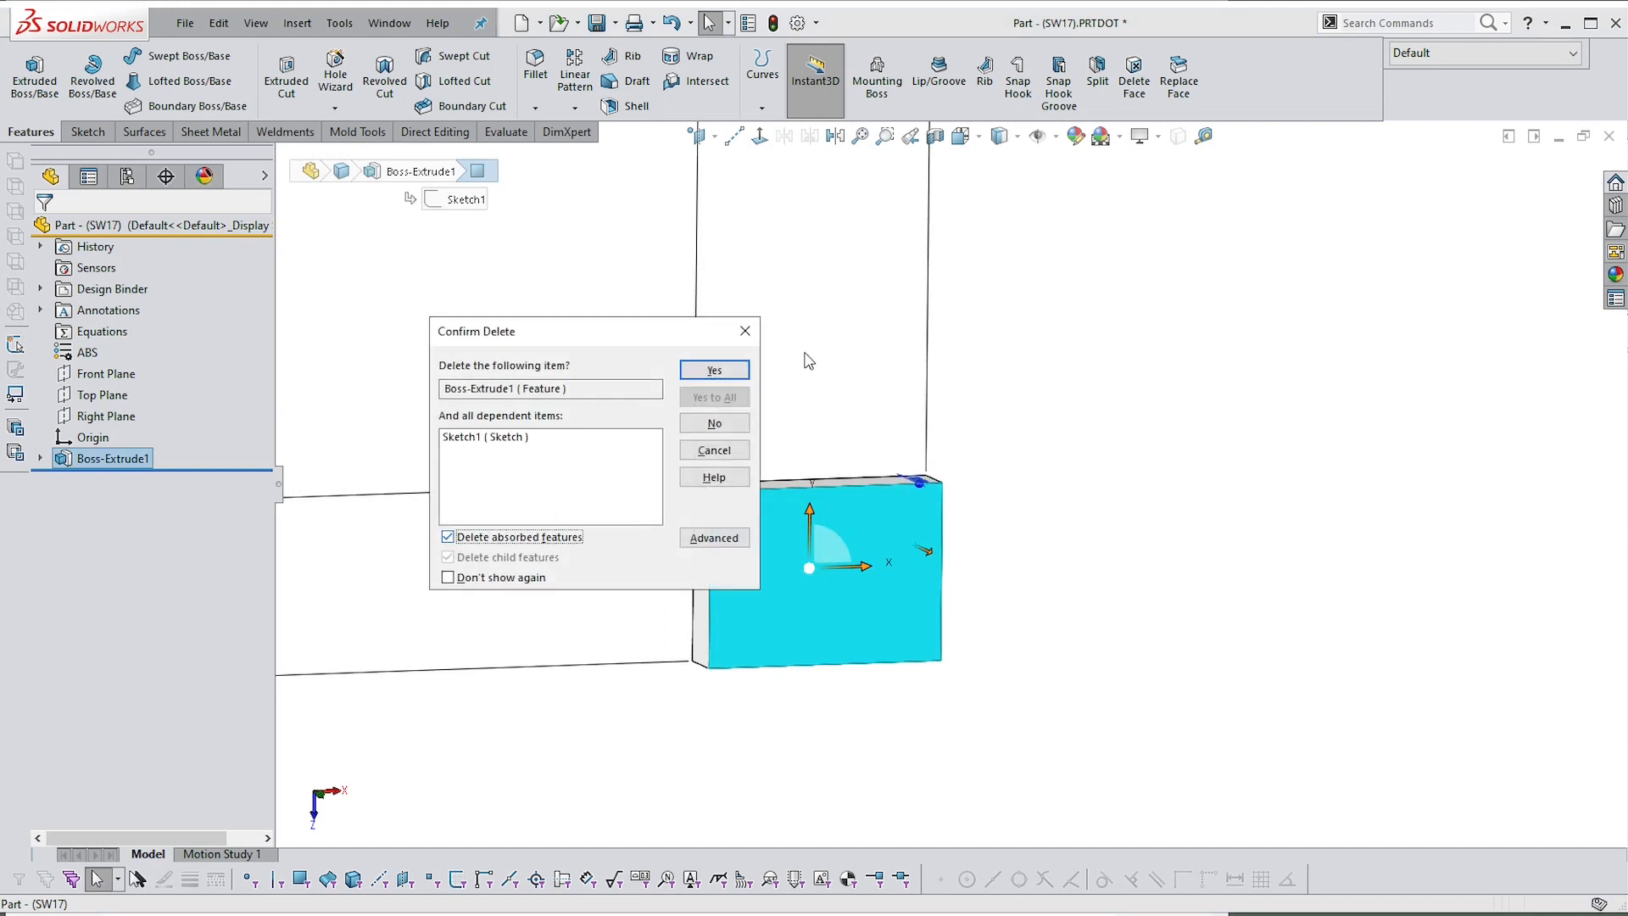
{"action": "left_click", "coordinate": [714, 369]}
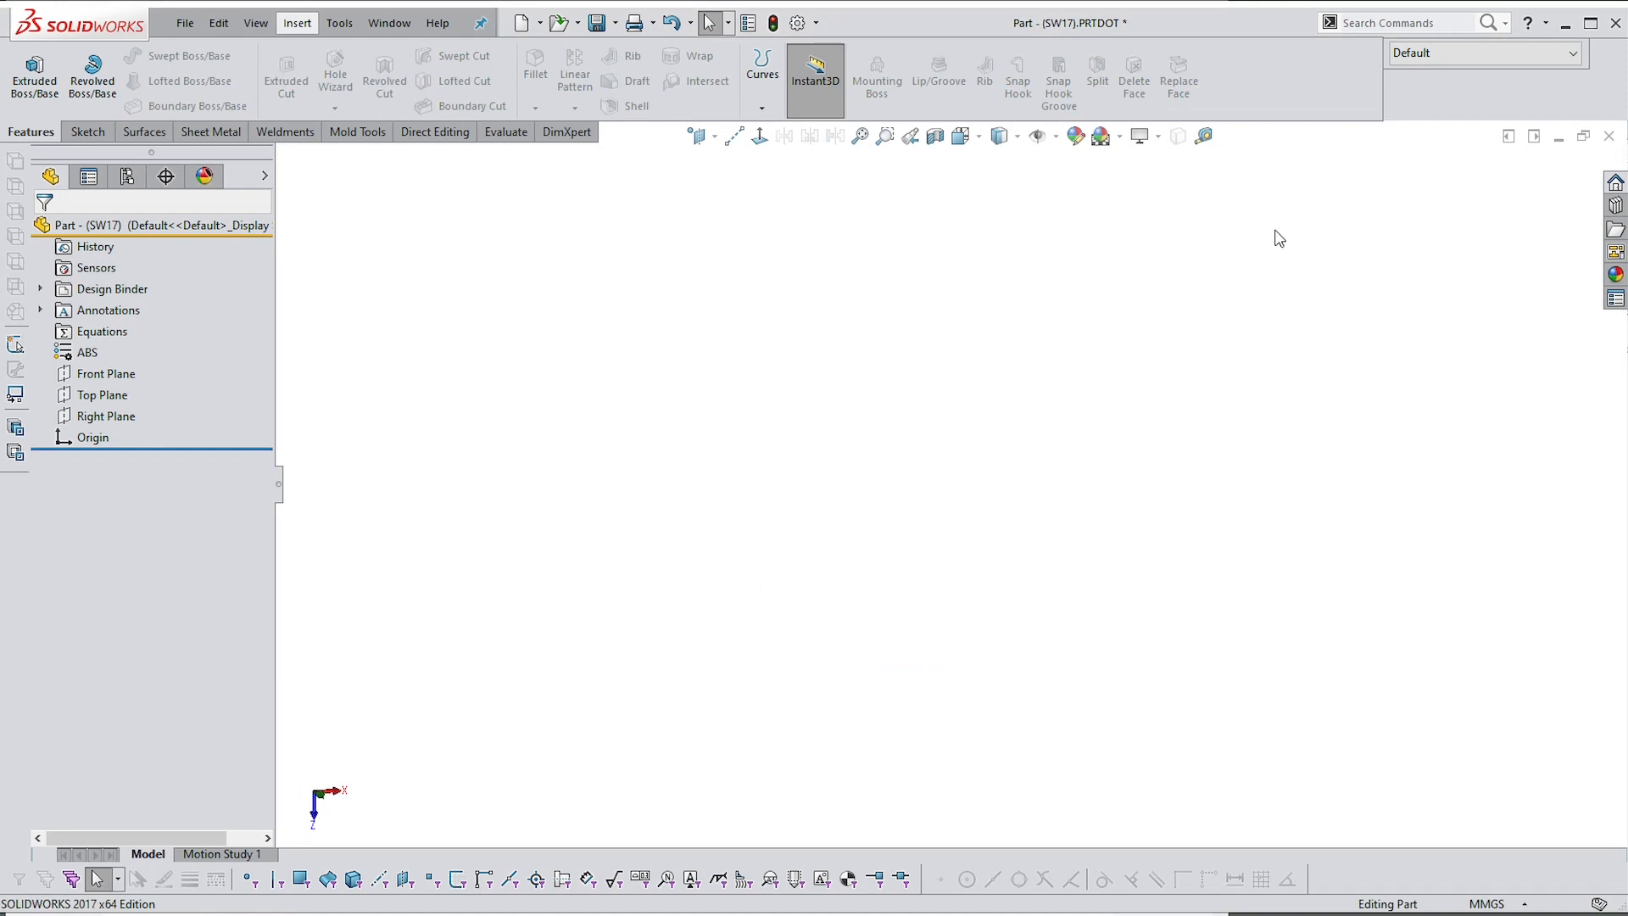
Check the part template's drafting standard in the document properties and close the options
{"action": "left_click", "coordinate": [796, 23]}
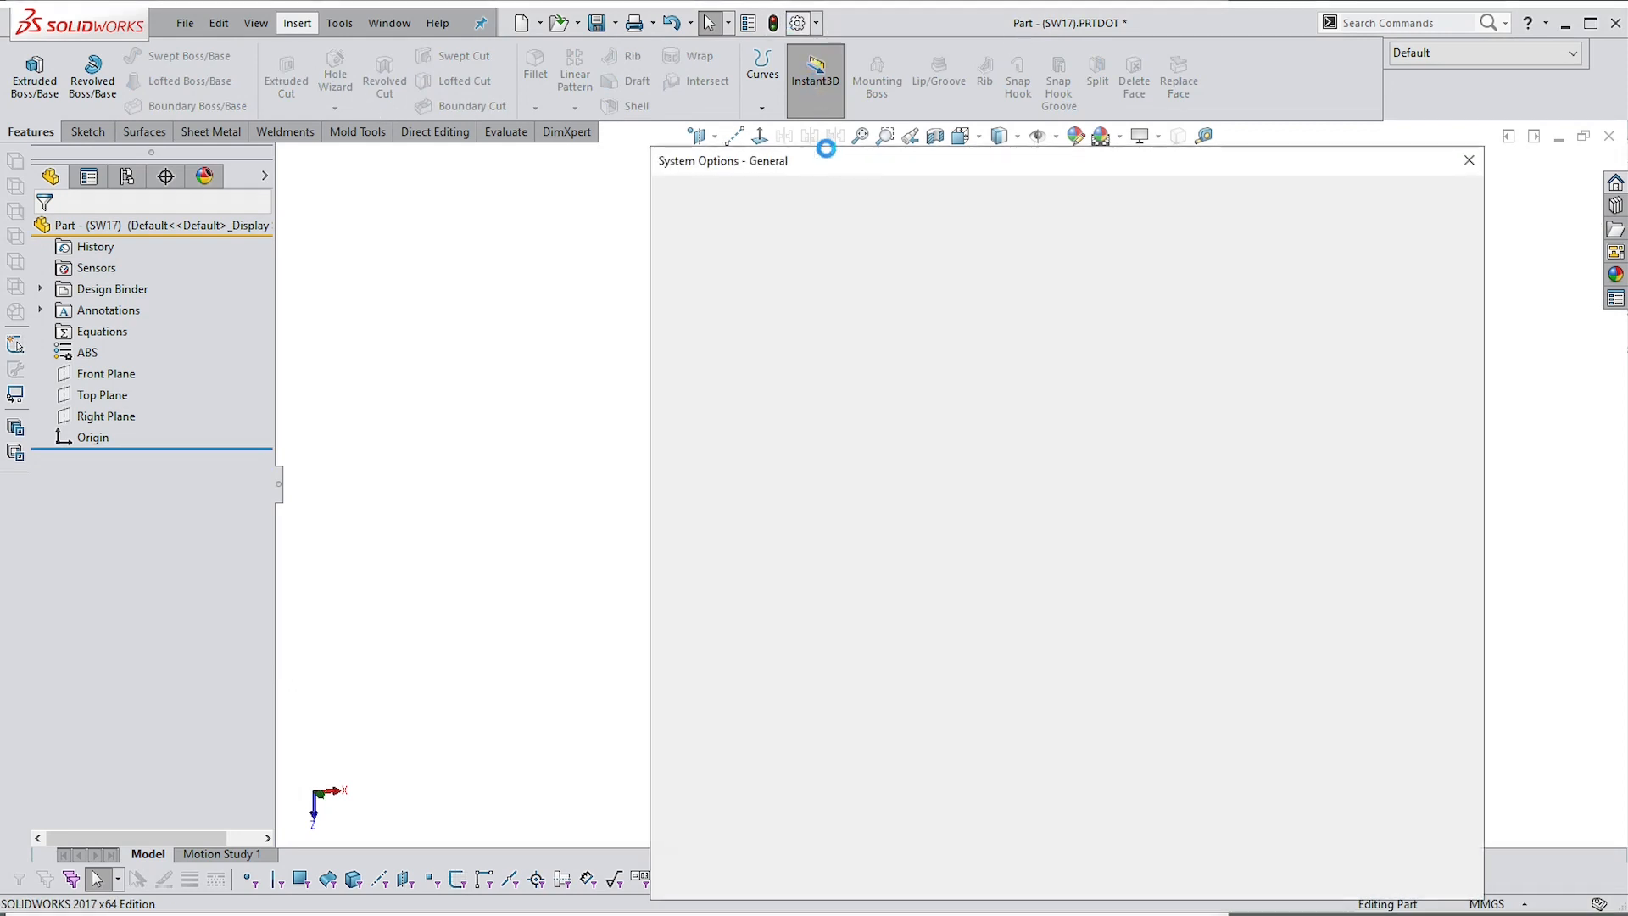
{"action": "left_click", "coordinate": [790, 197]}
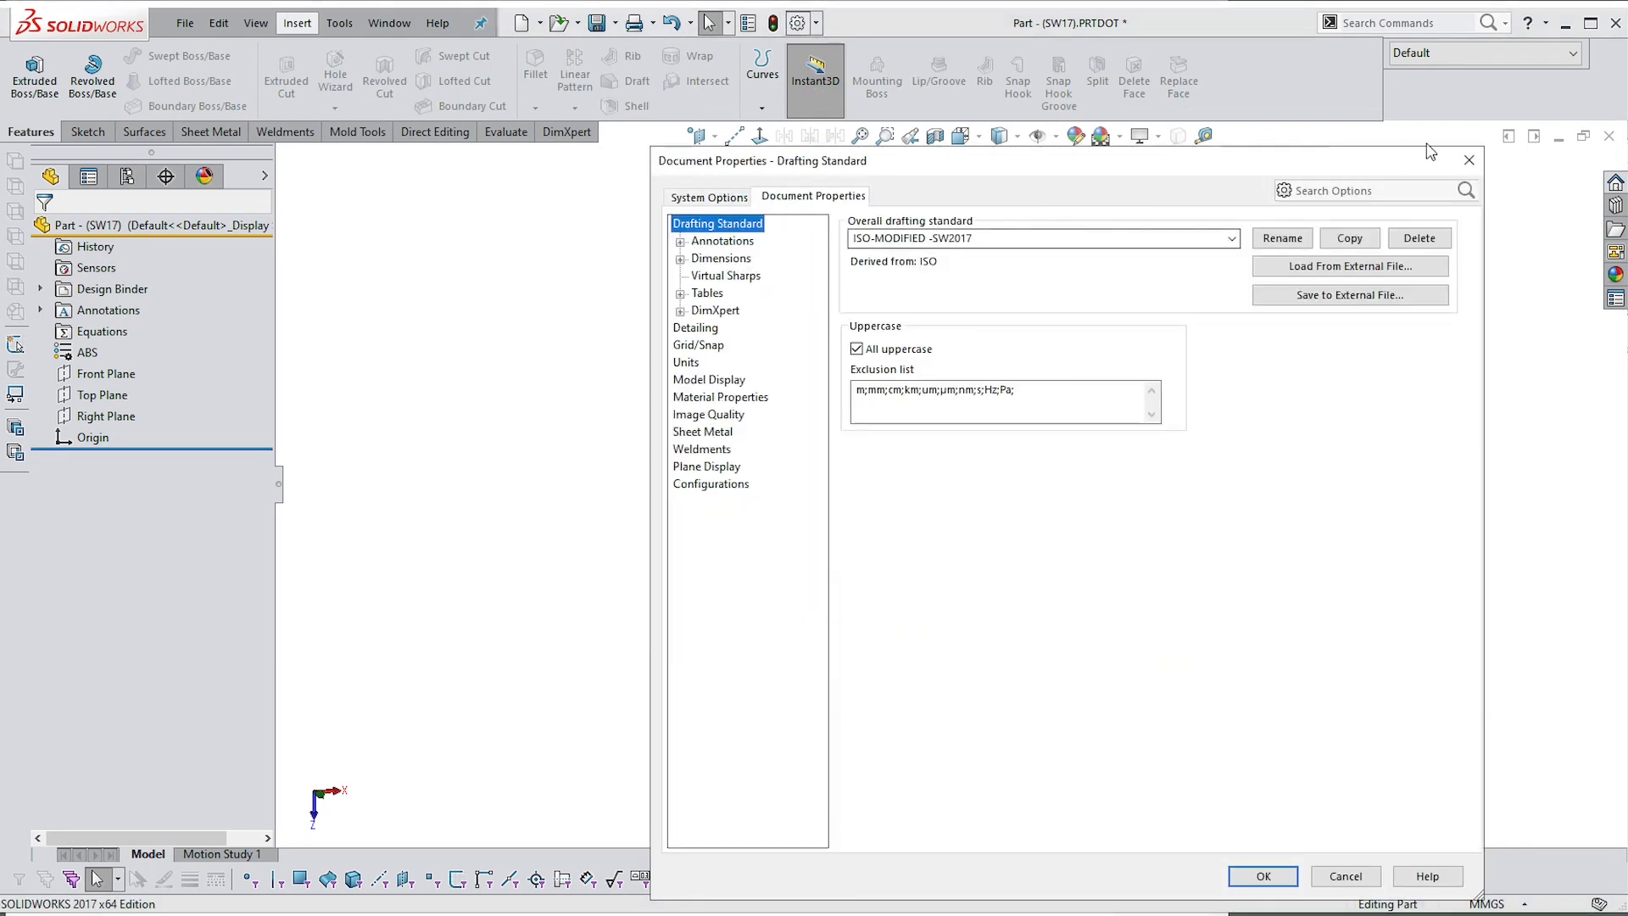
{"action": "left_click", "coordinate": [1468, 159]}
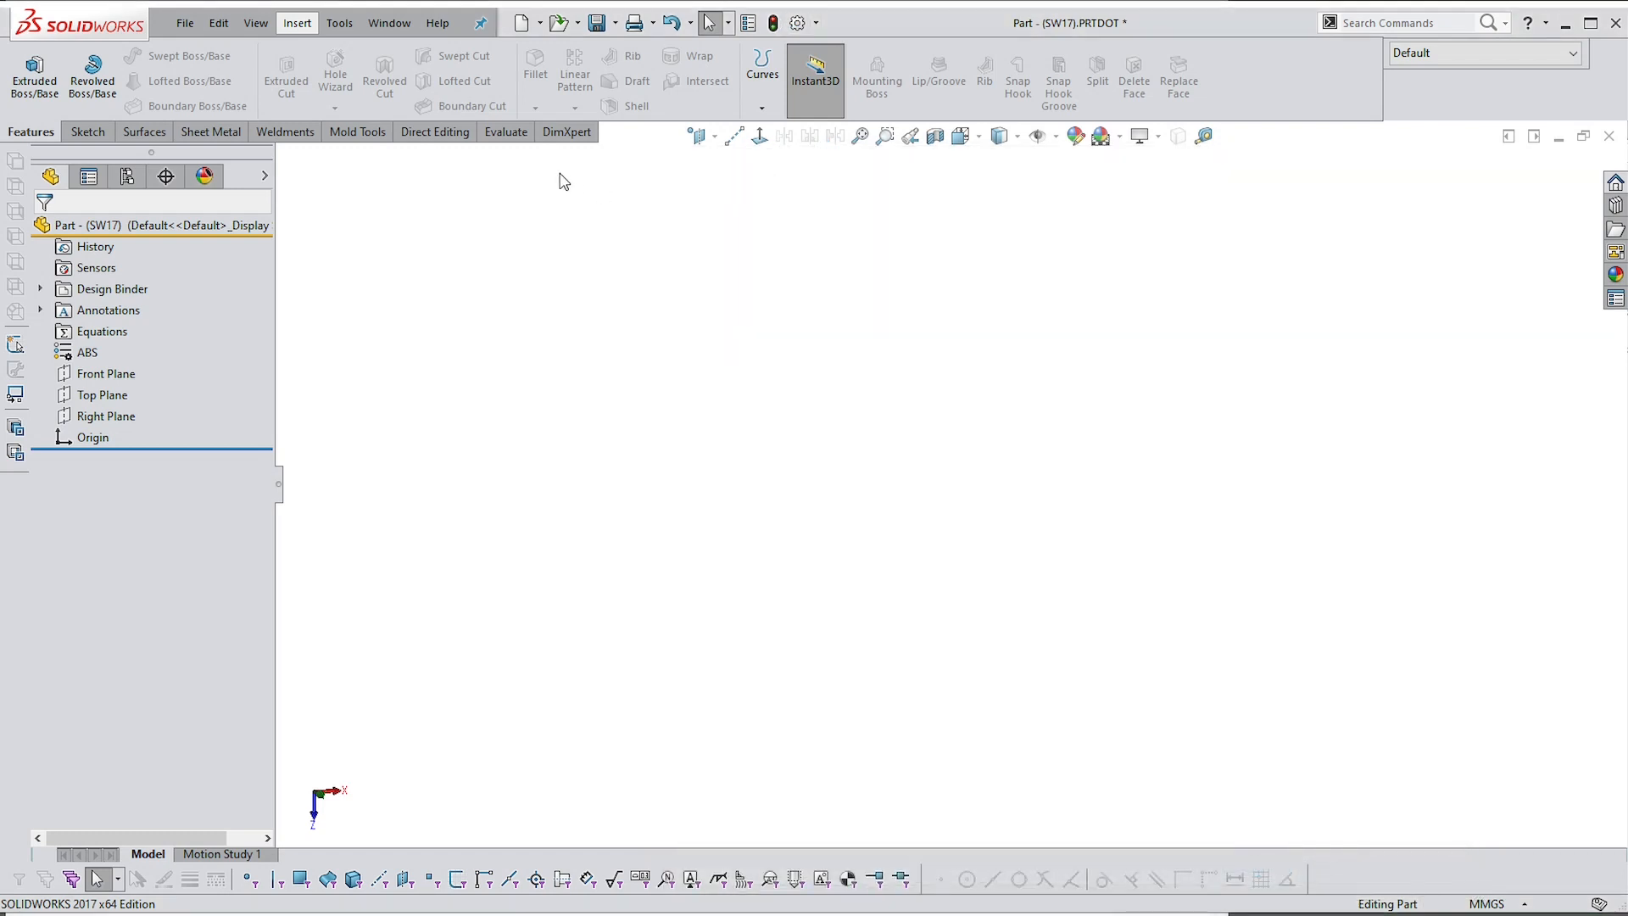
{"action": "left_click", "coordinate": [186, 25]}
{"action": "left_click", "coordinate": [222, 235]}
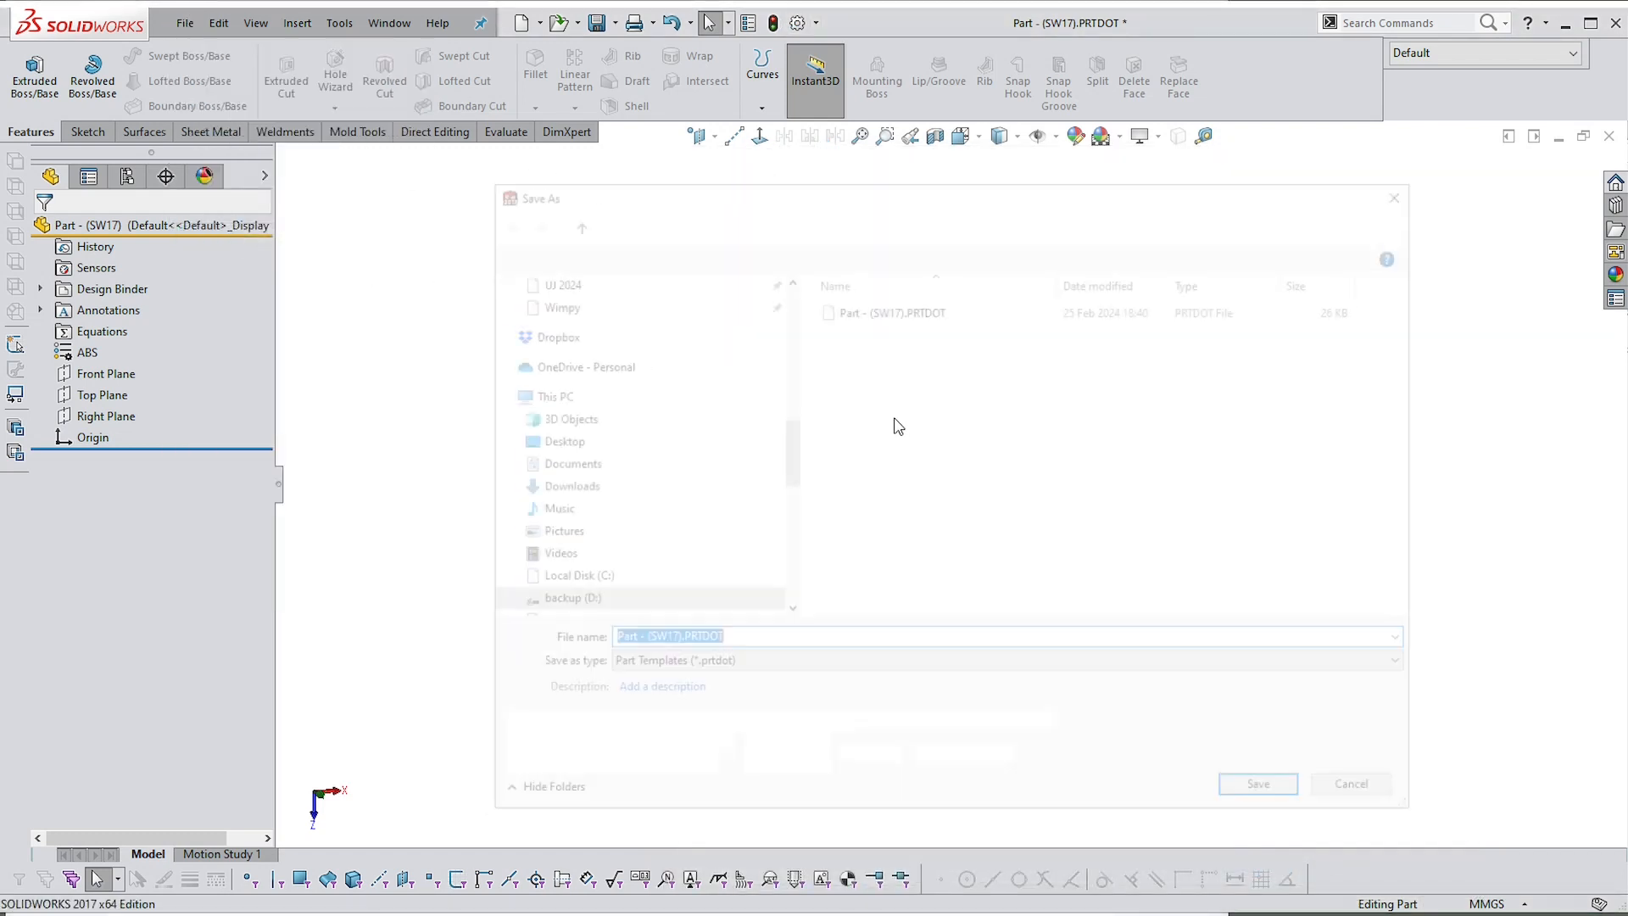
{"action": "left_click", "coordinate": [684, 668]}
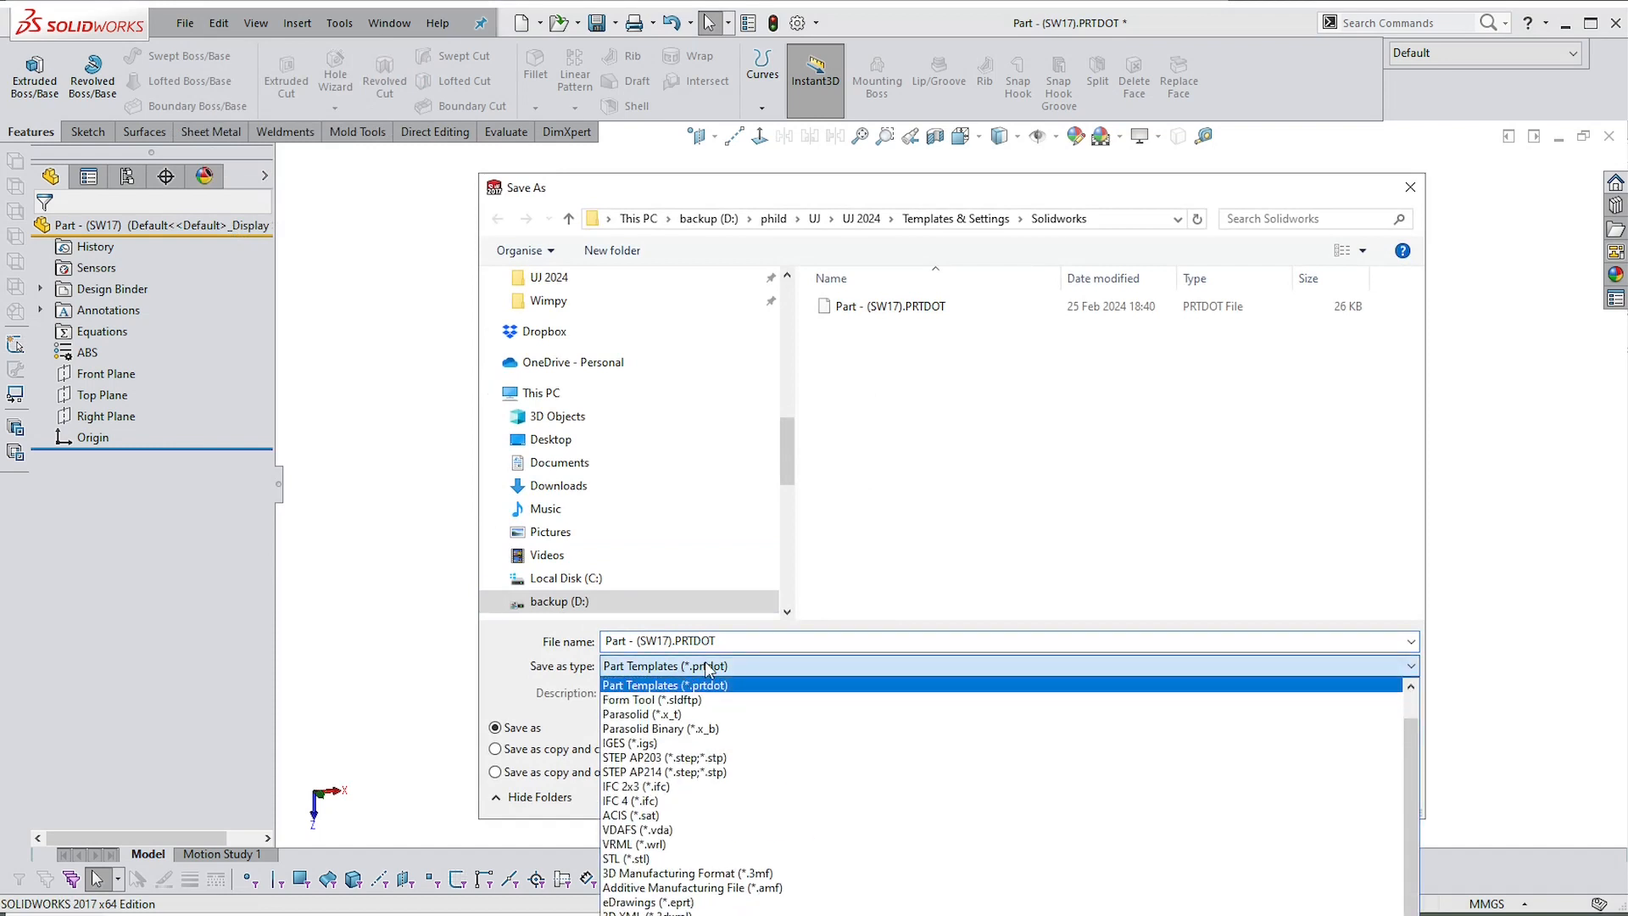
{"action": "left_click", "coordinate": [710, 670]}
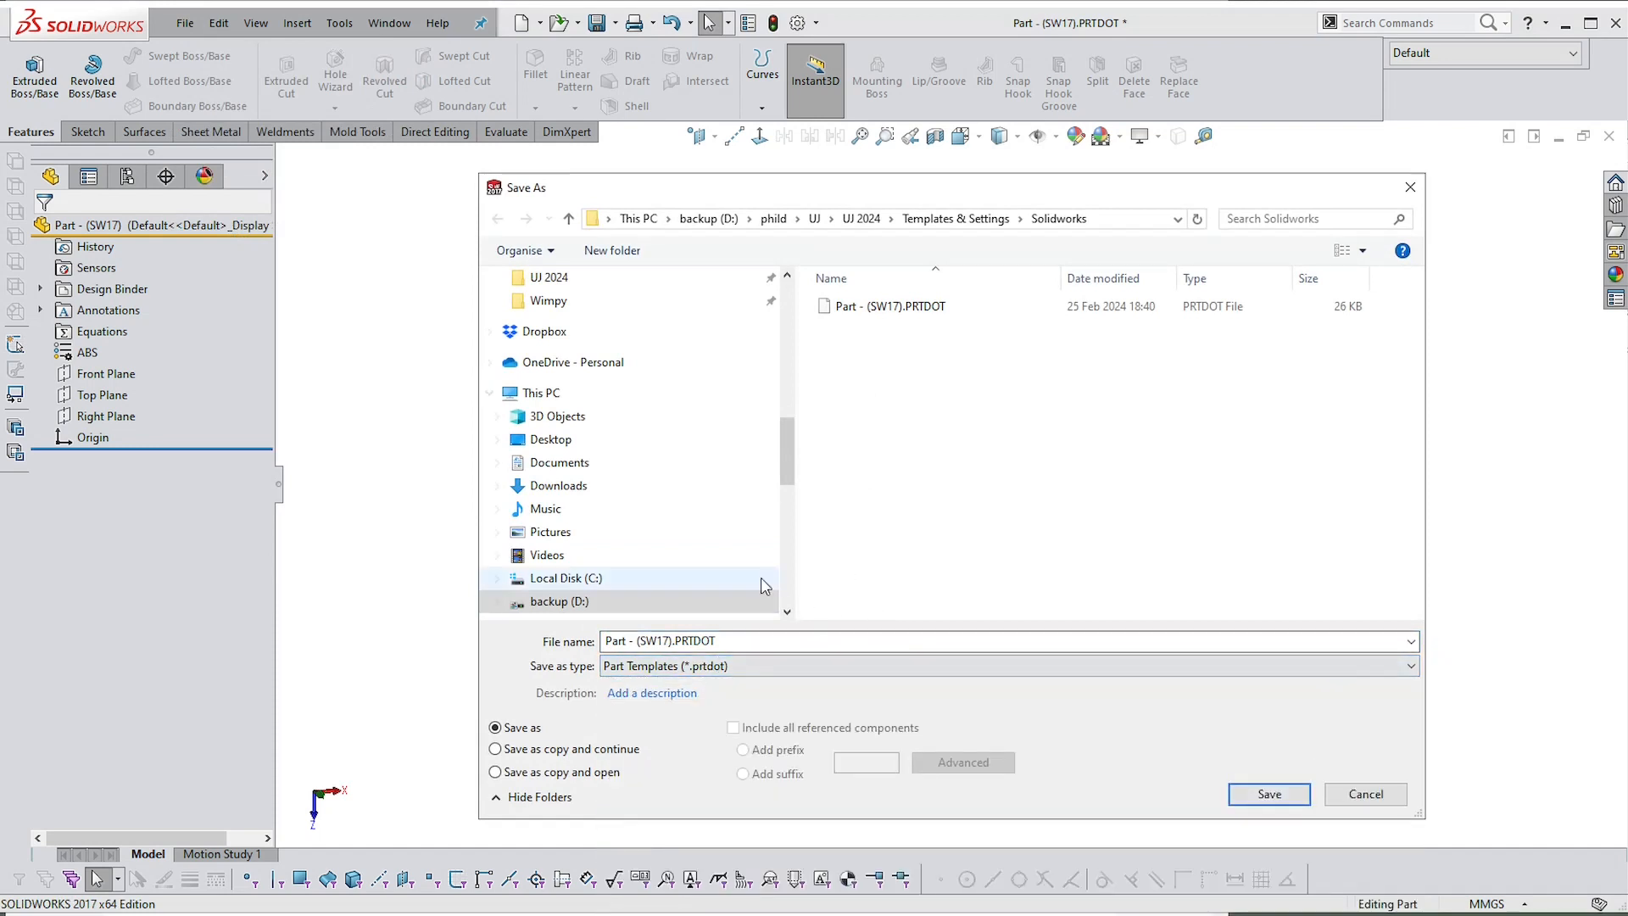
{"action": "left_click", "coordinate": [1366, 794]}
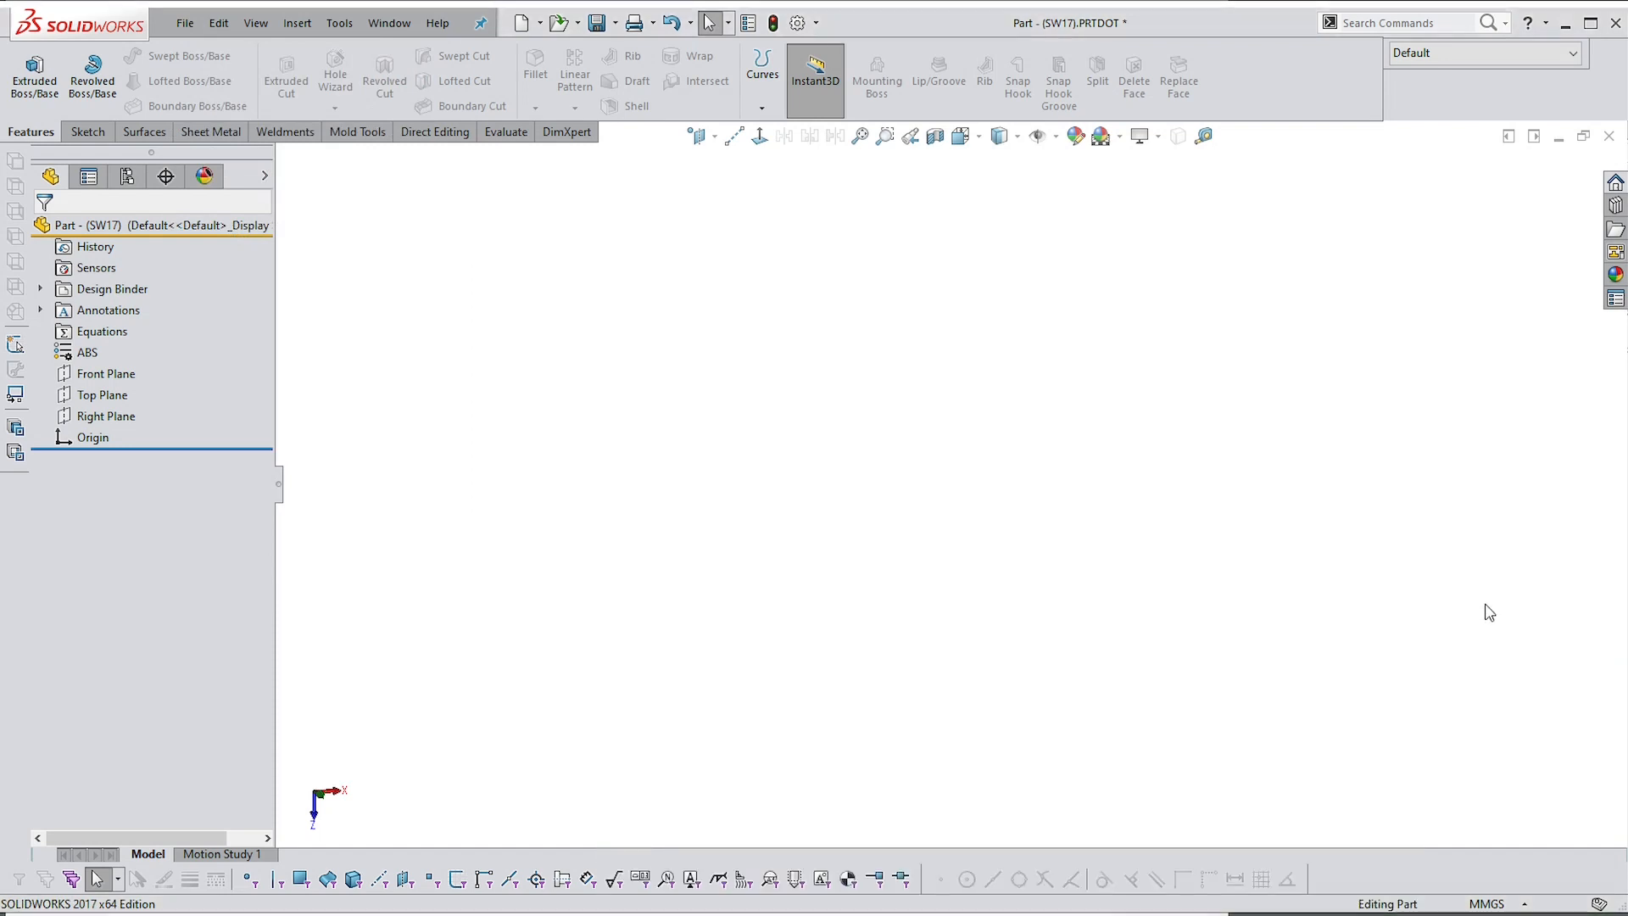